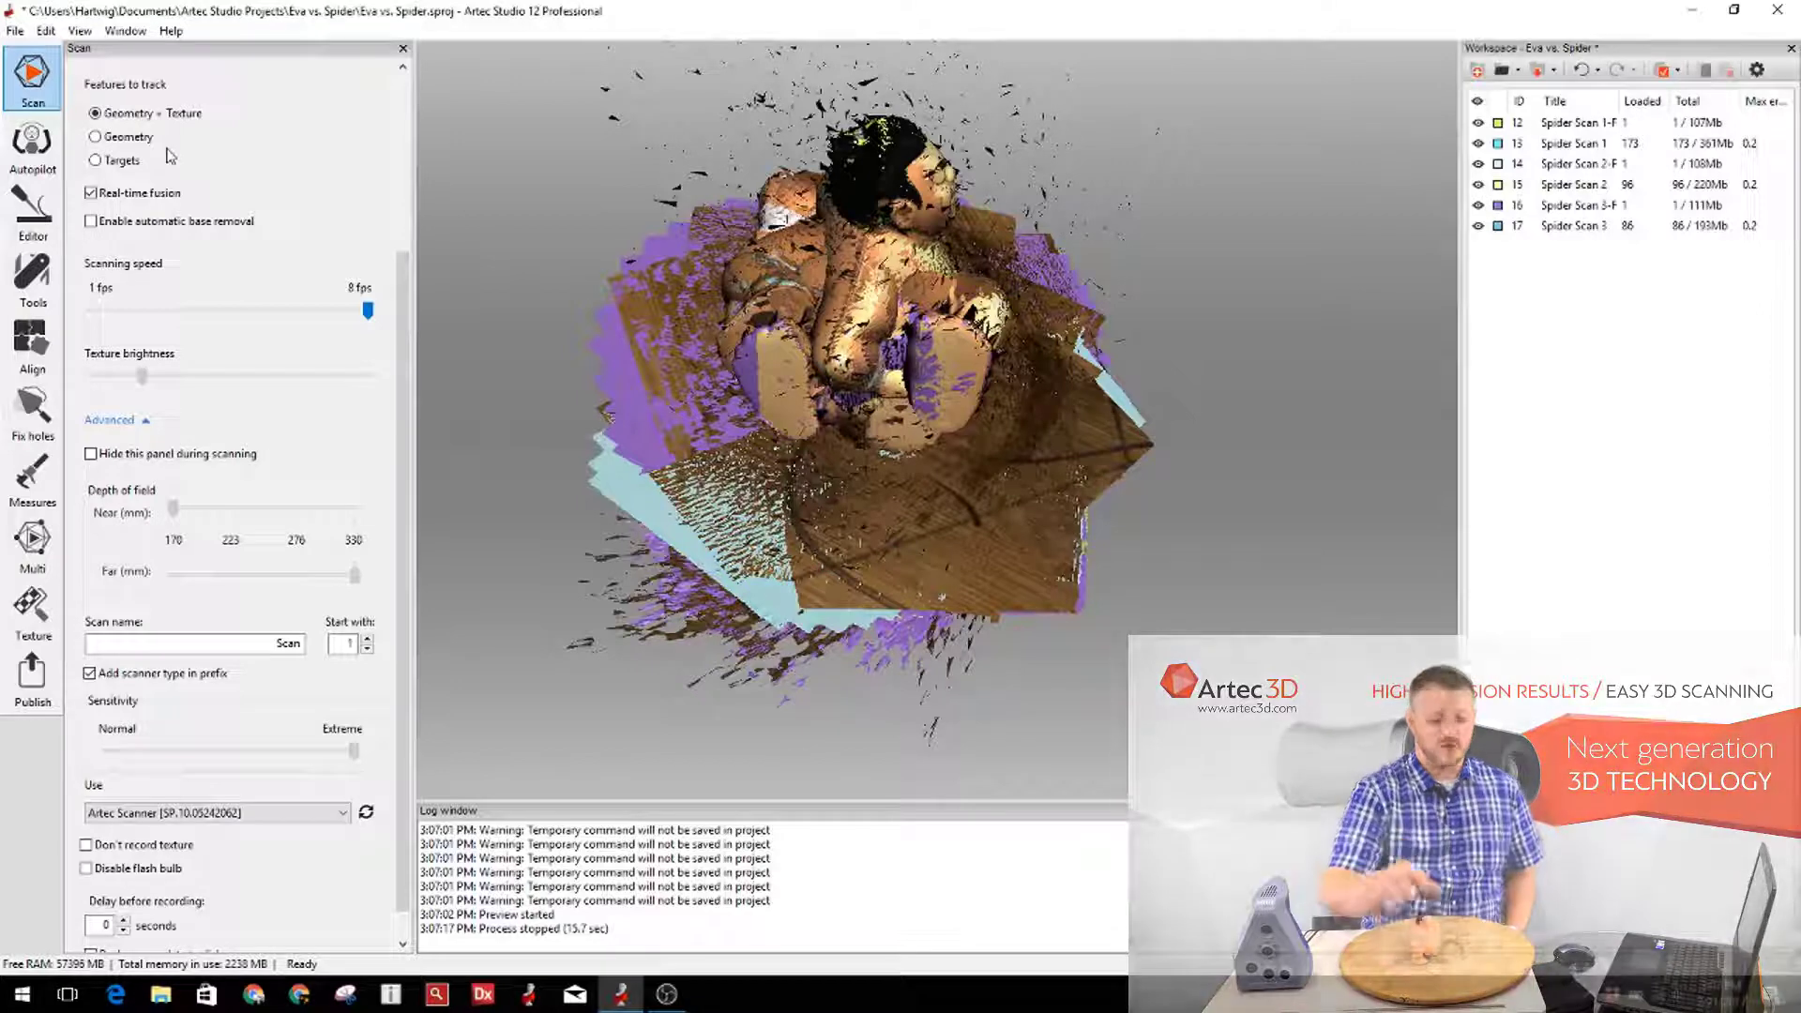
Step: Delete the three single-frame preview scans, keeping only Spider Scans 1, 2 and 3
click(403, 48)
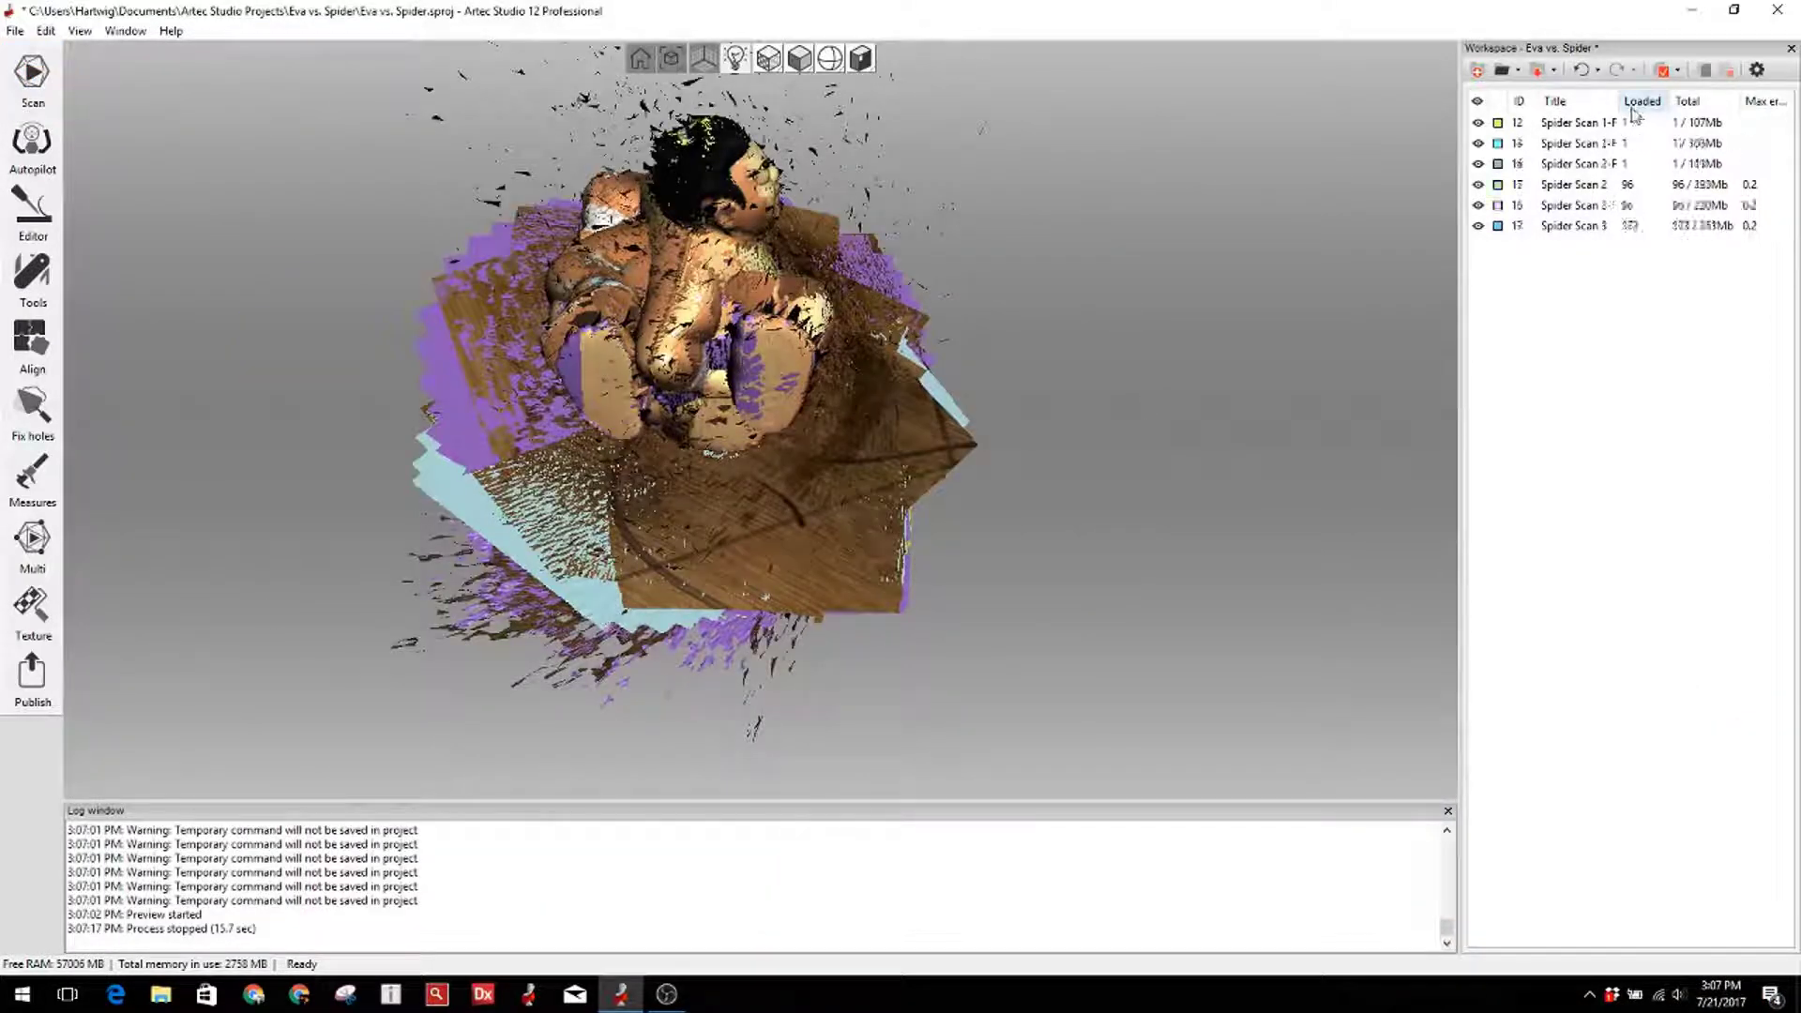
click(1579, 125)
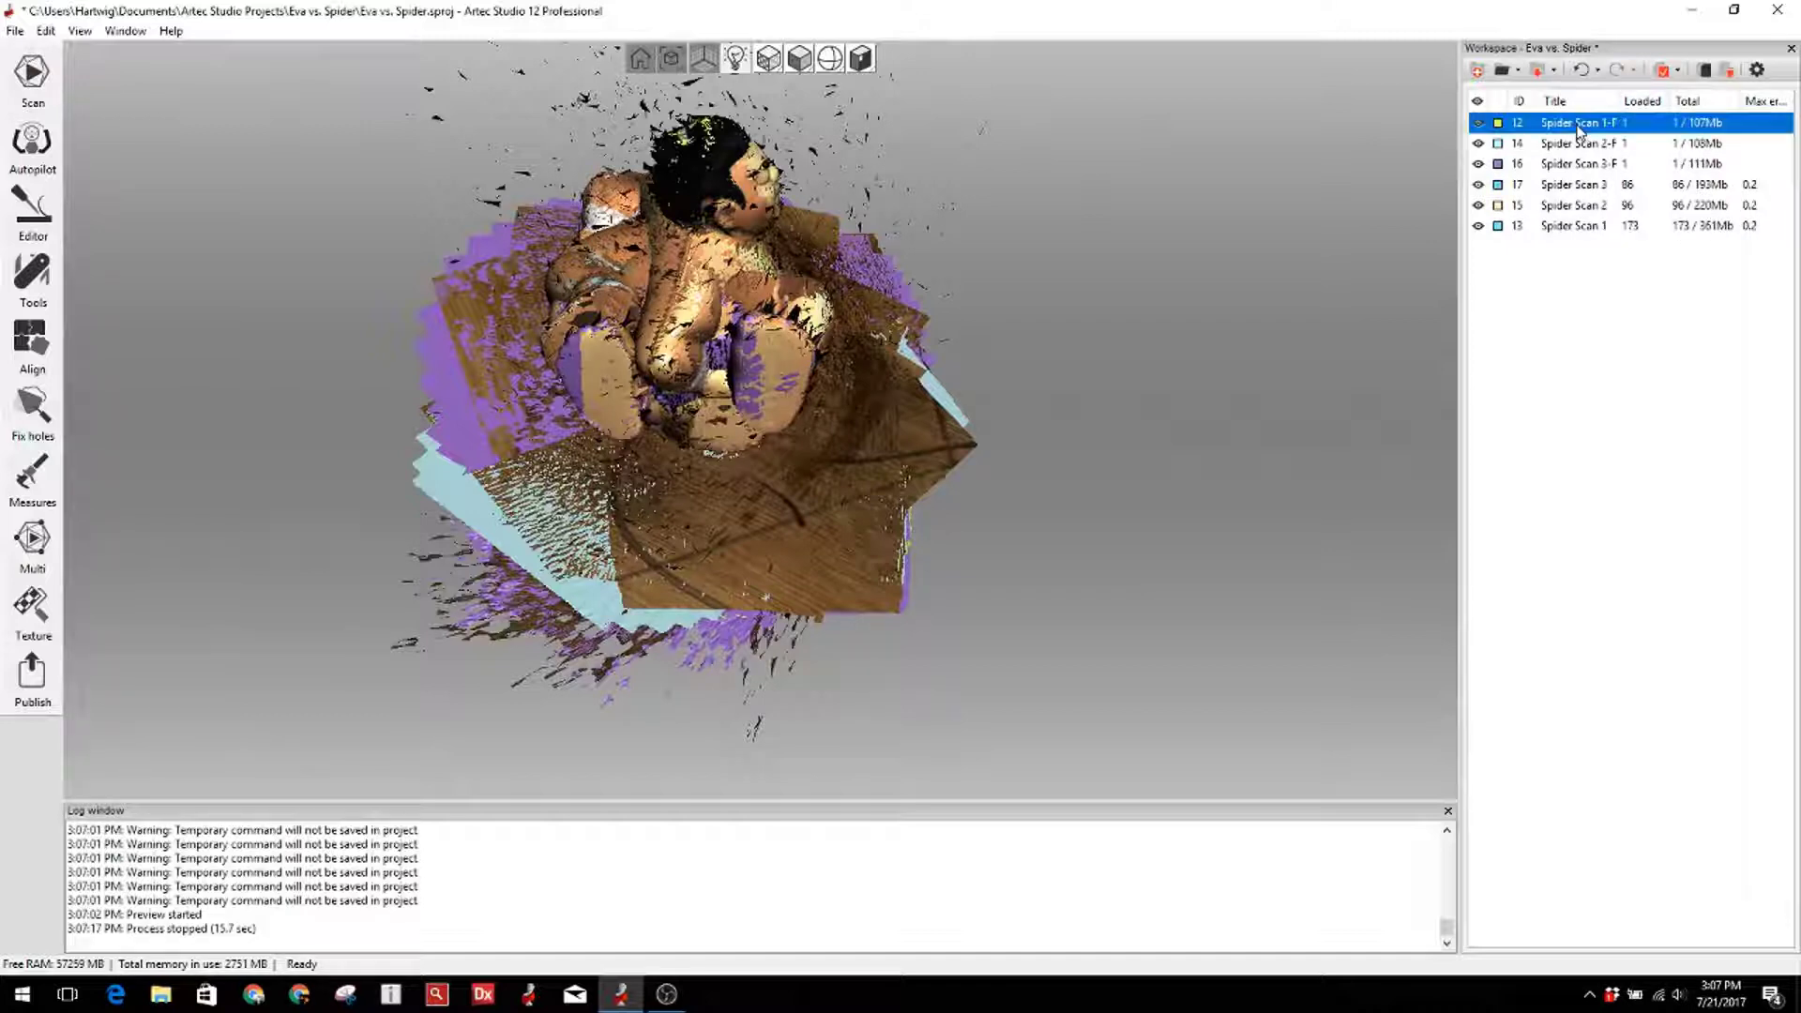
shift+click(1600, 165)
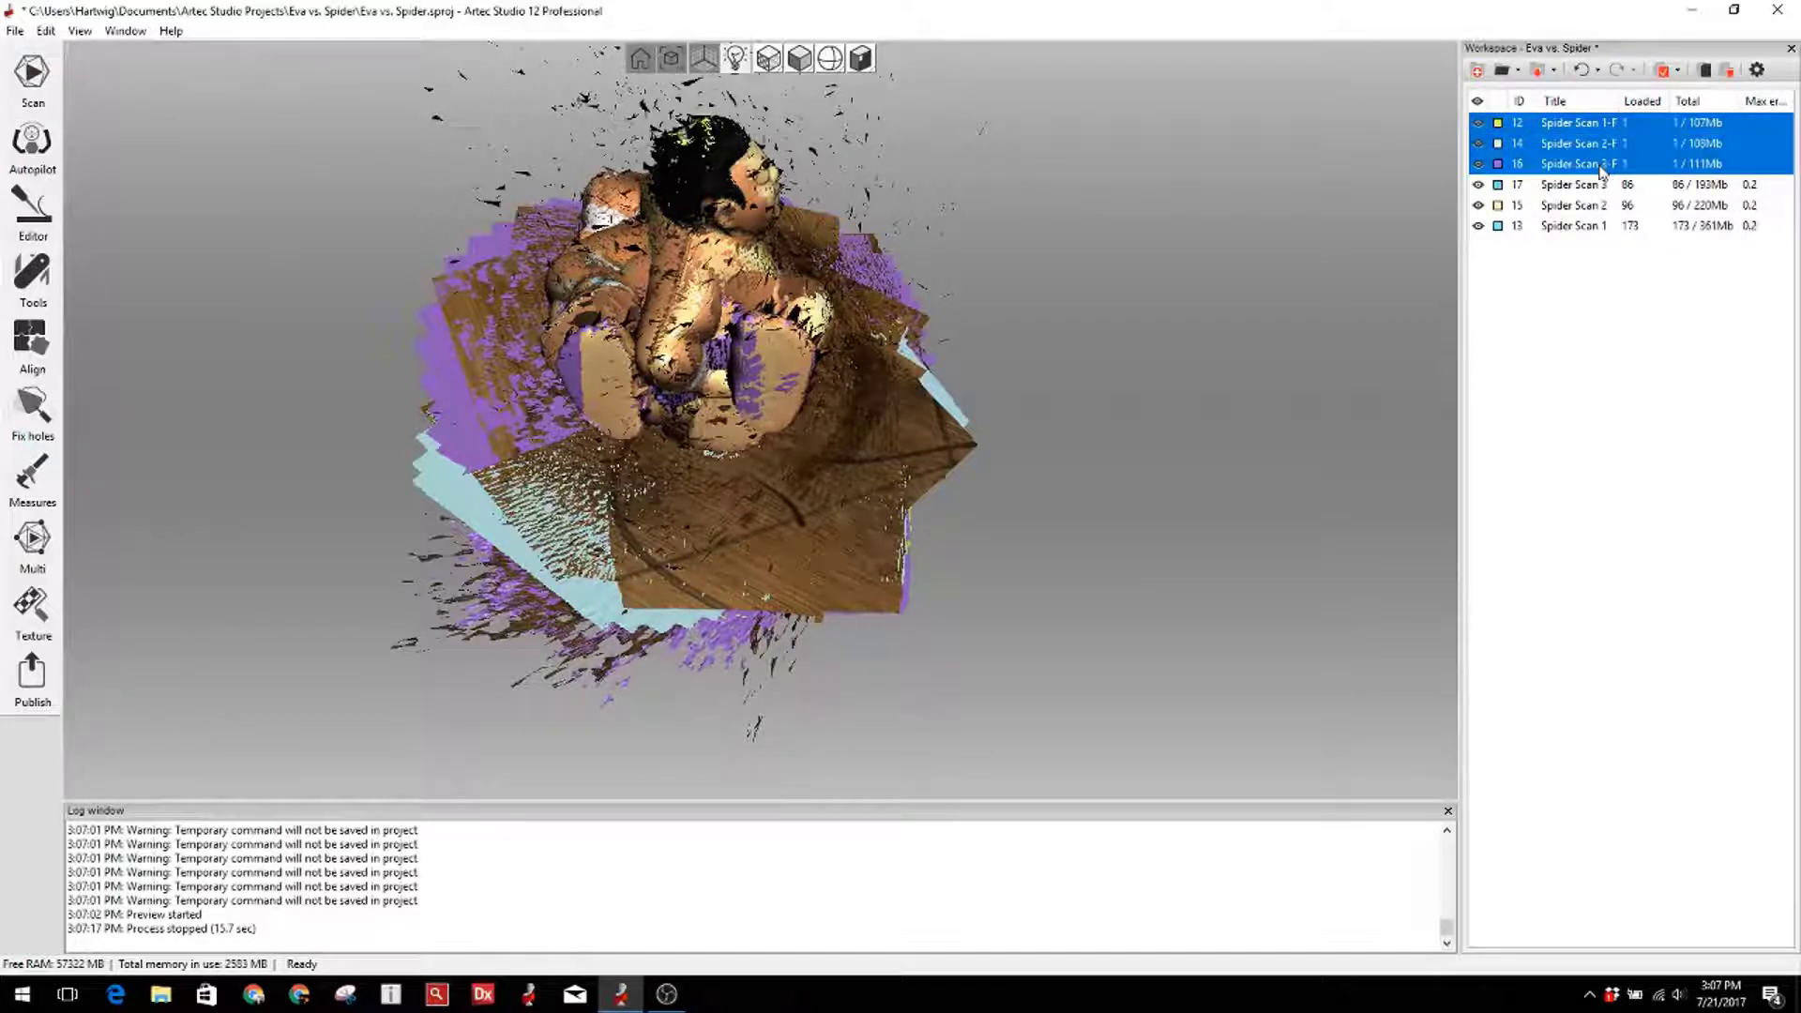
key(Delete)
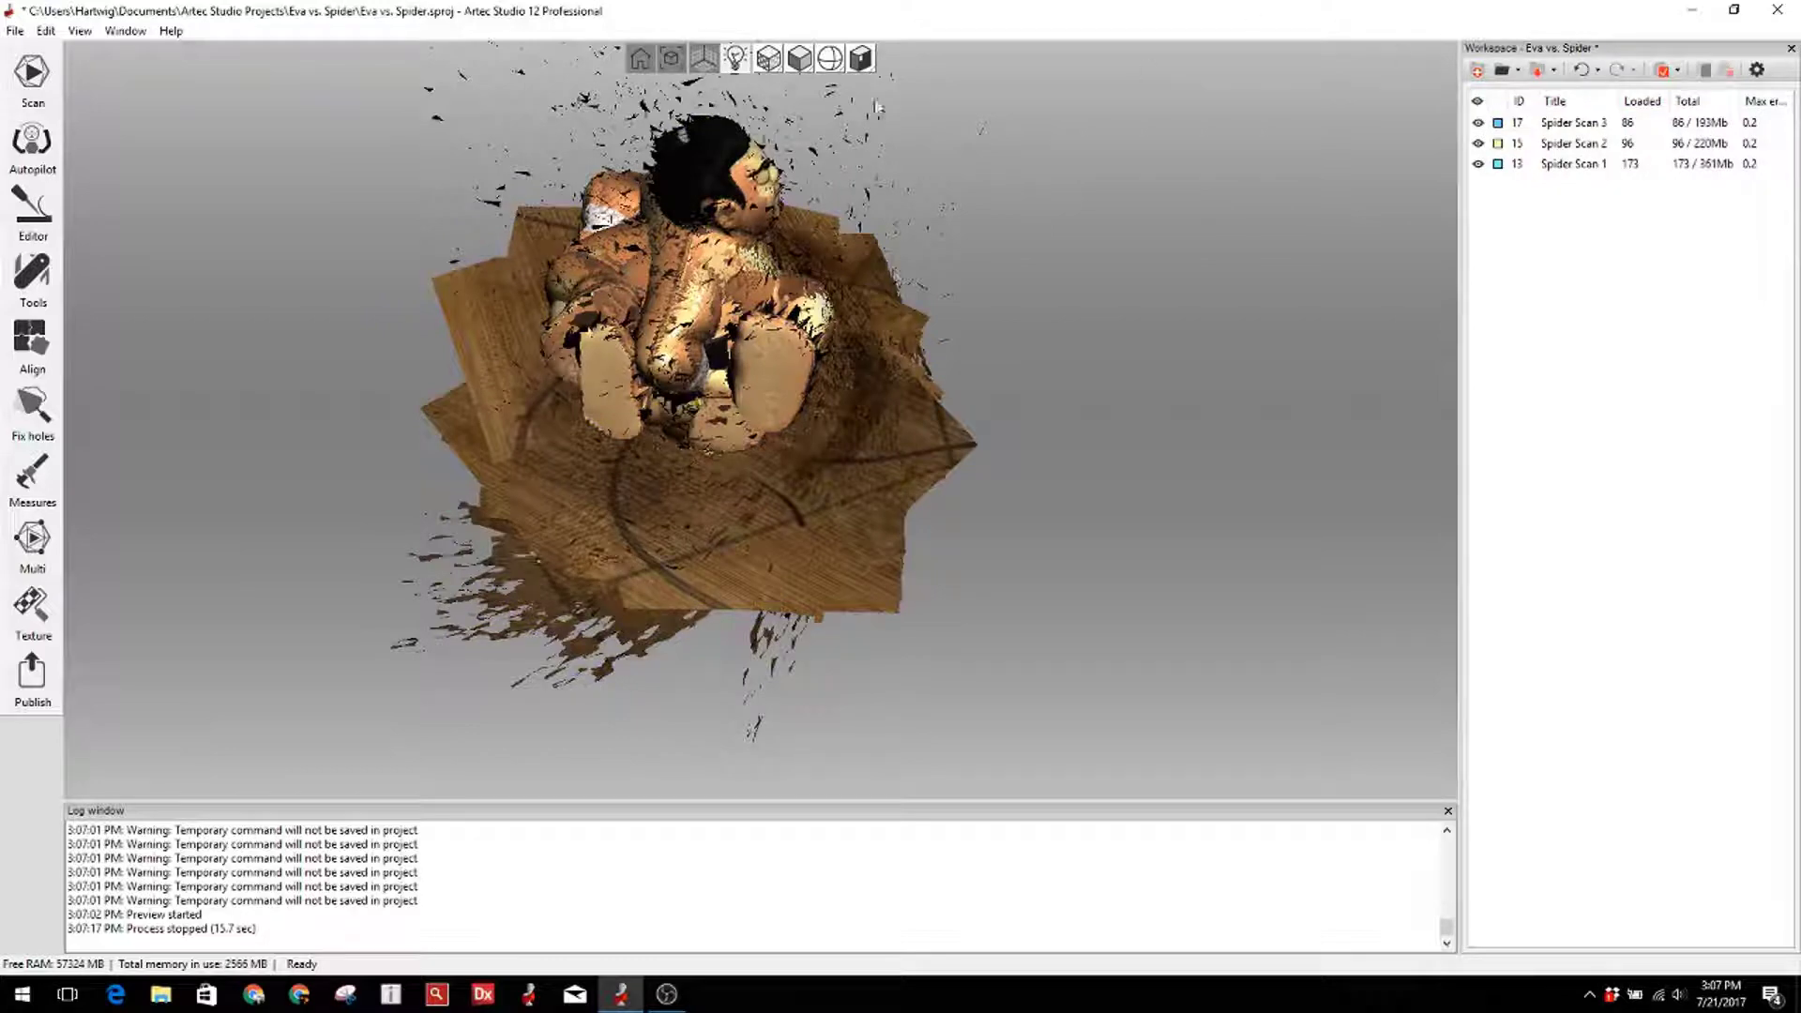
Step: With the Eraser in Base selection mode, erase the turntable base from Spider Scan 3 alone
click(22, 216)
click(103, 236)
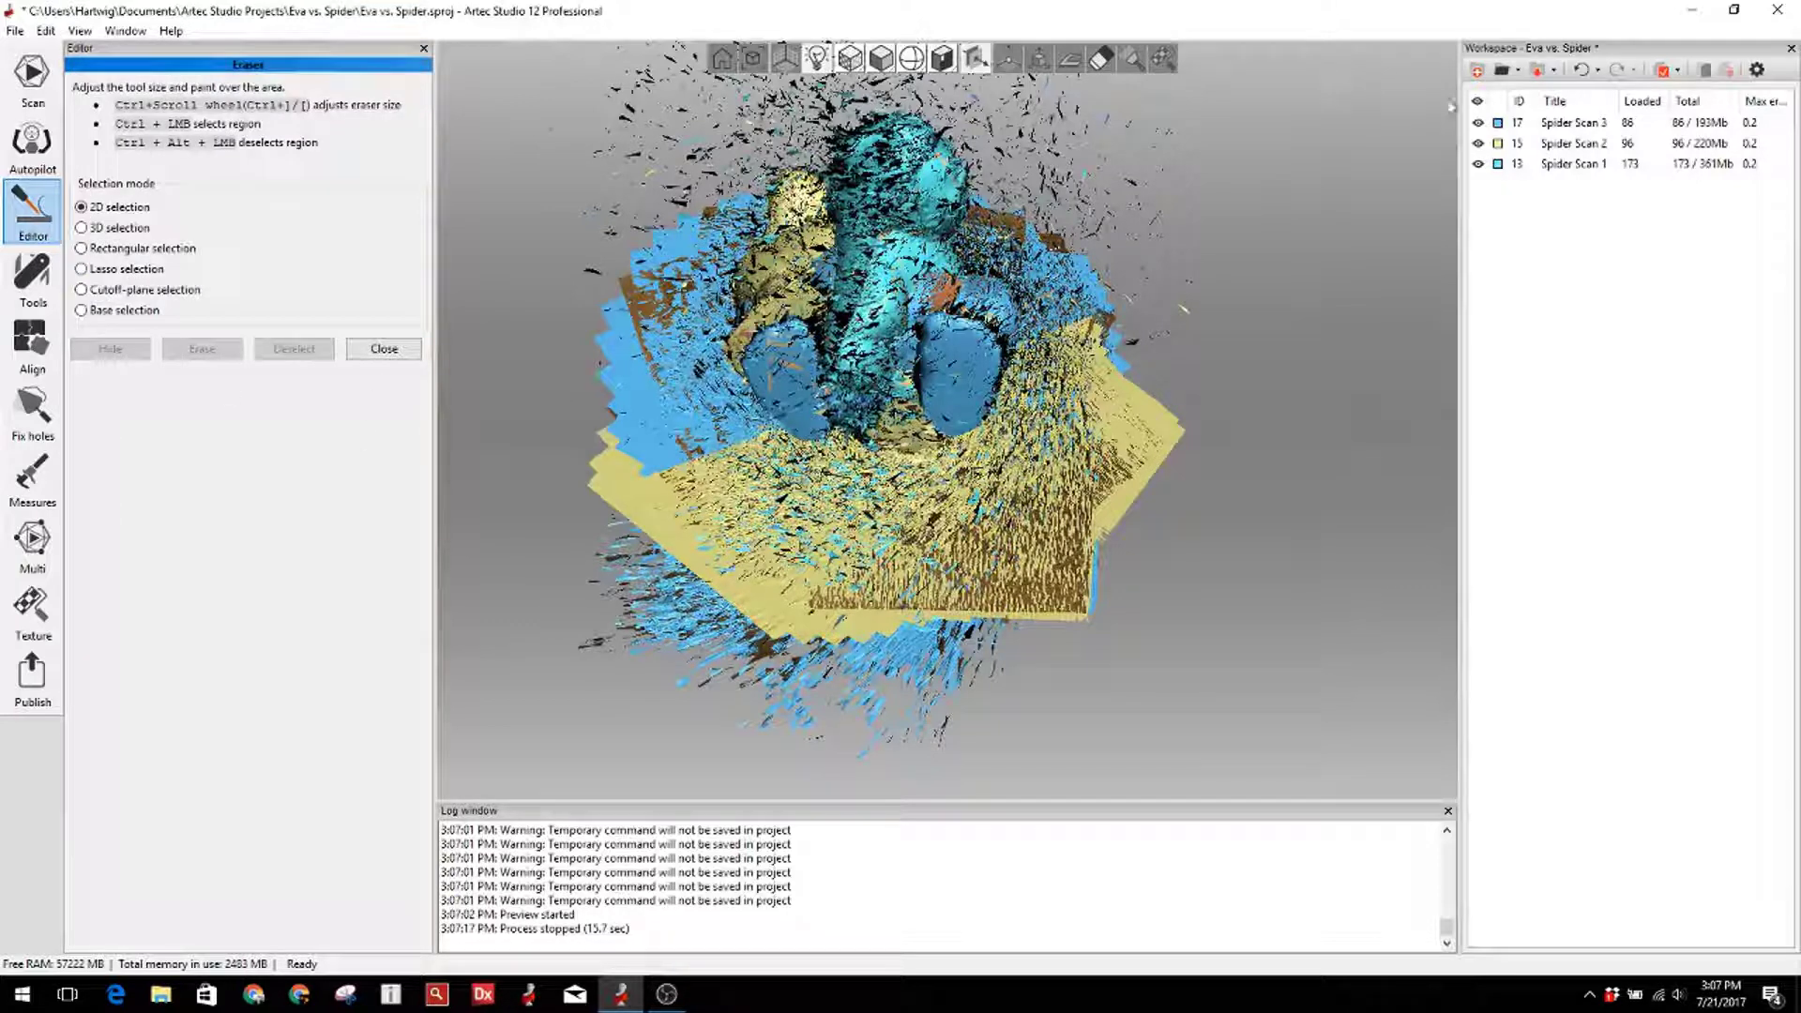
click(1480, 143)
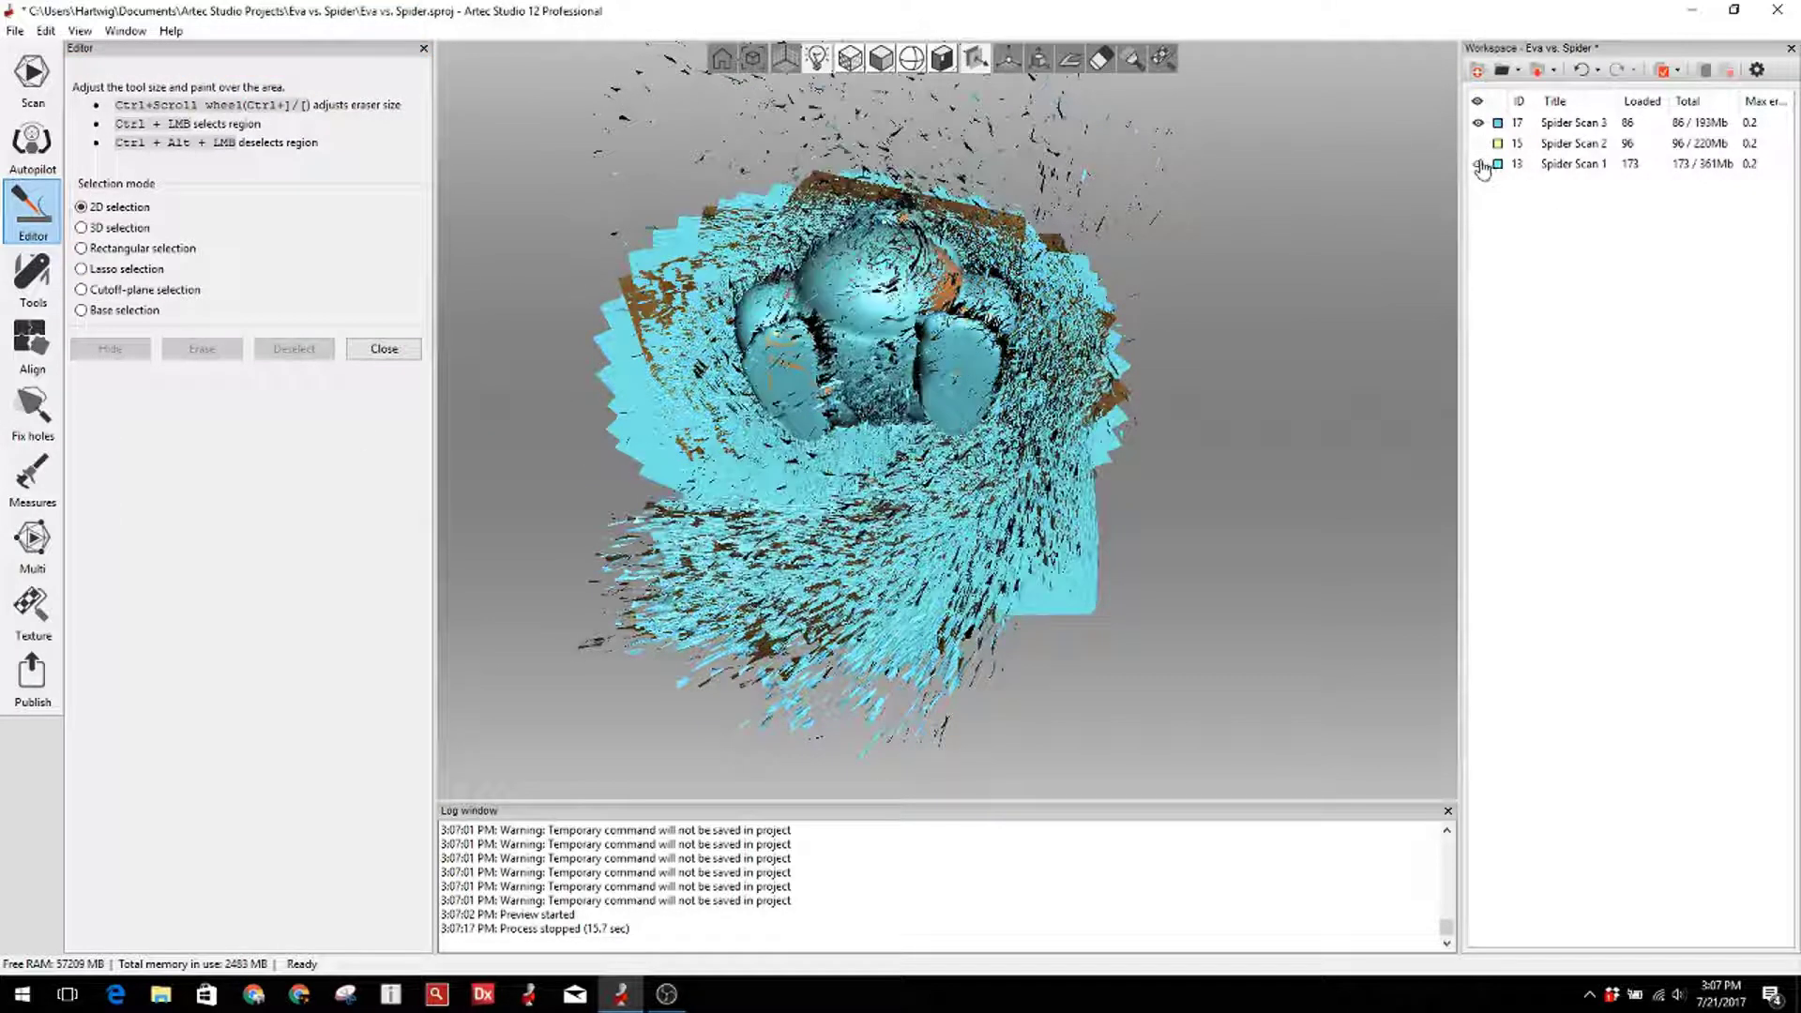
click(1480, 165)
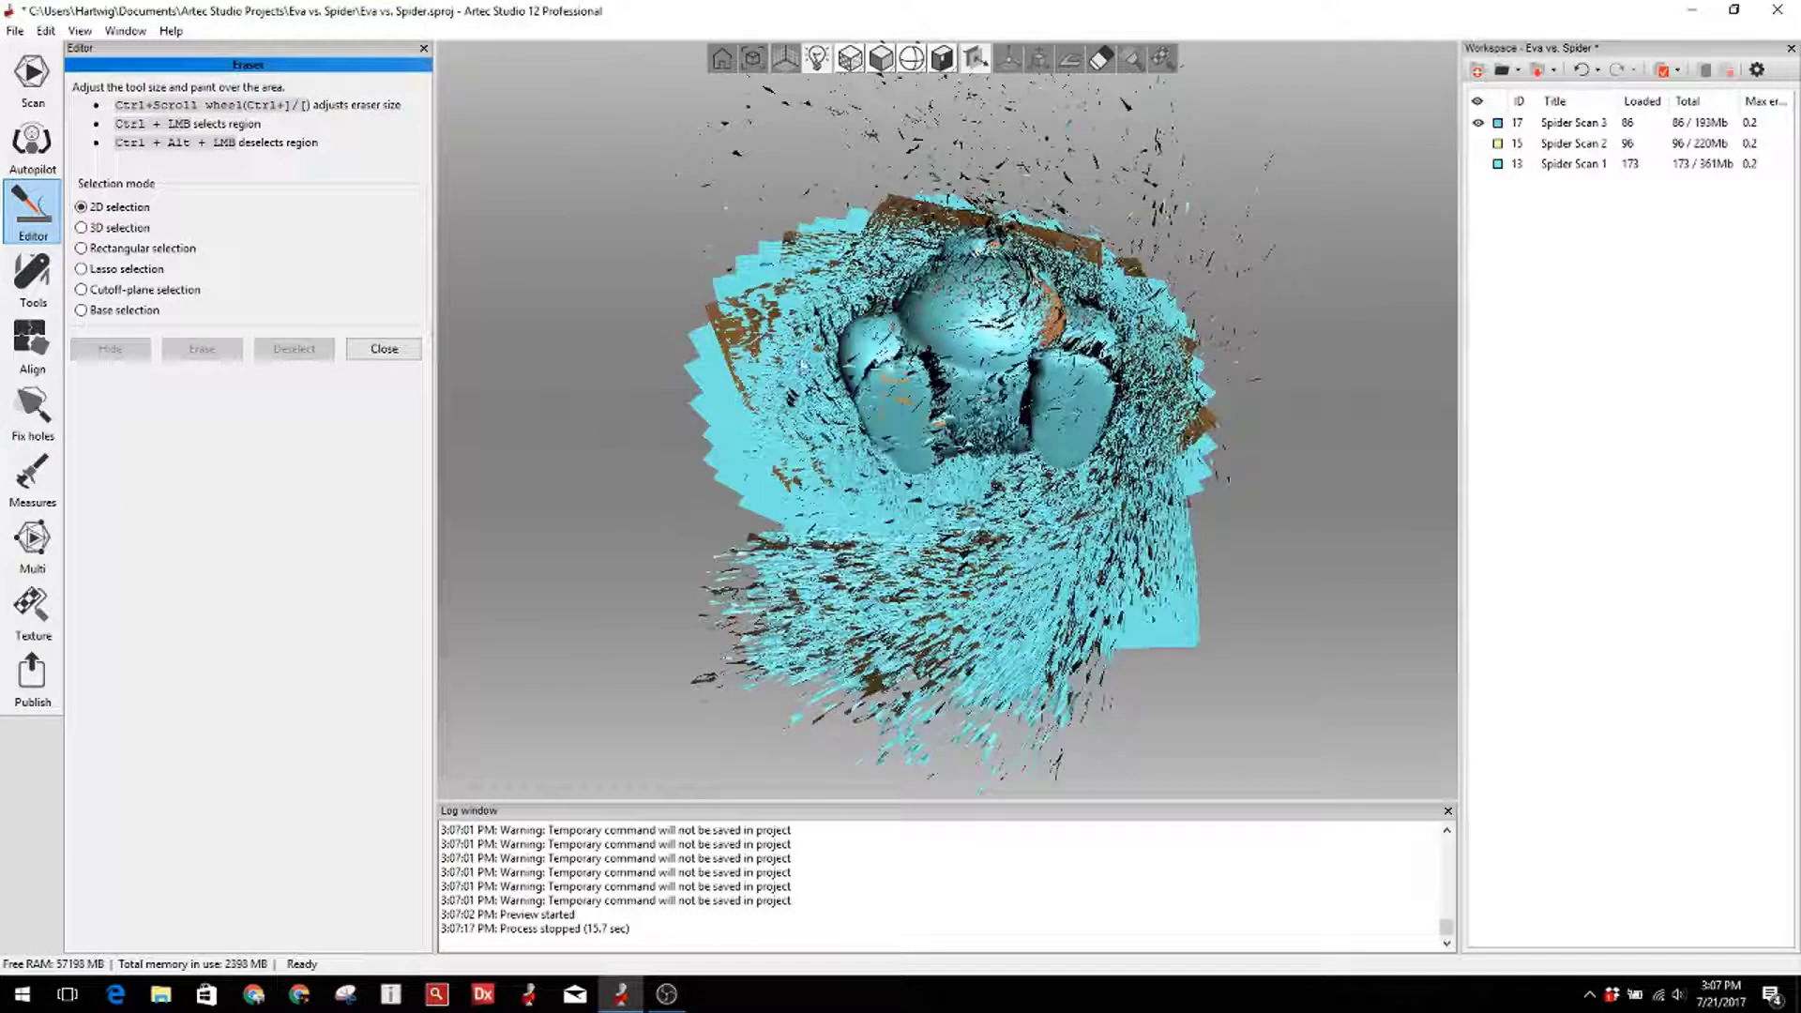
click(125, 311)
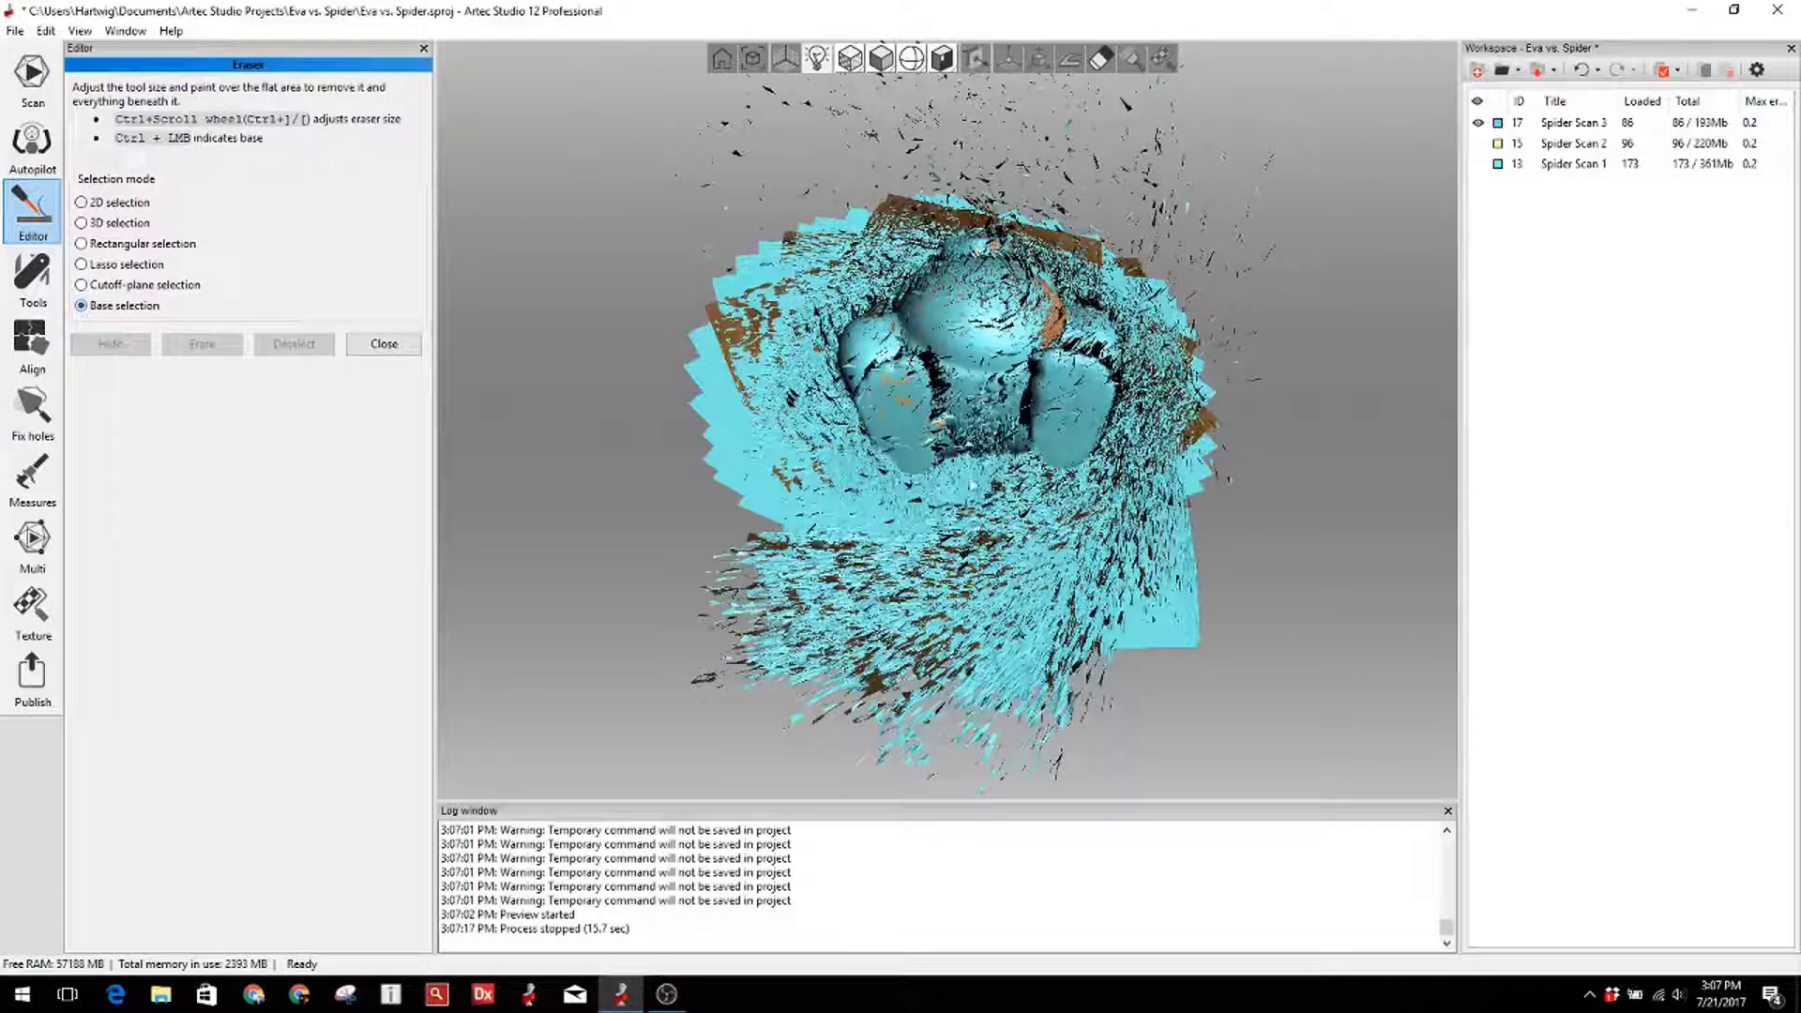
ctrl+drag(1055, 518, 978, 584)
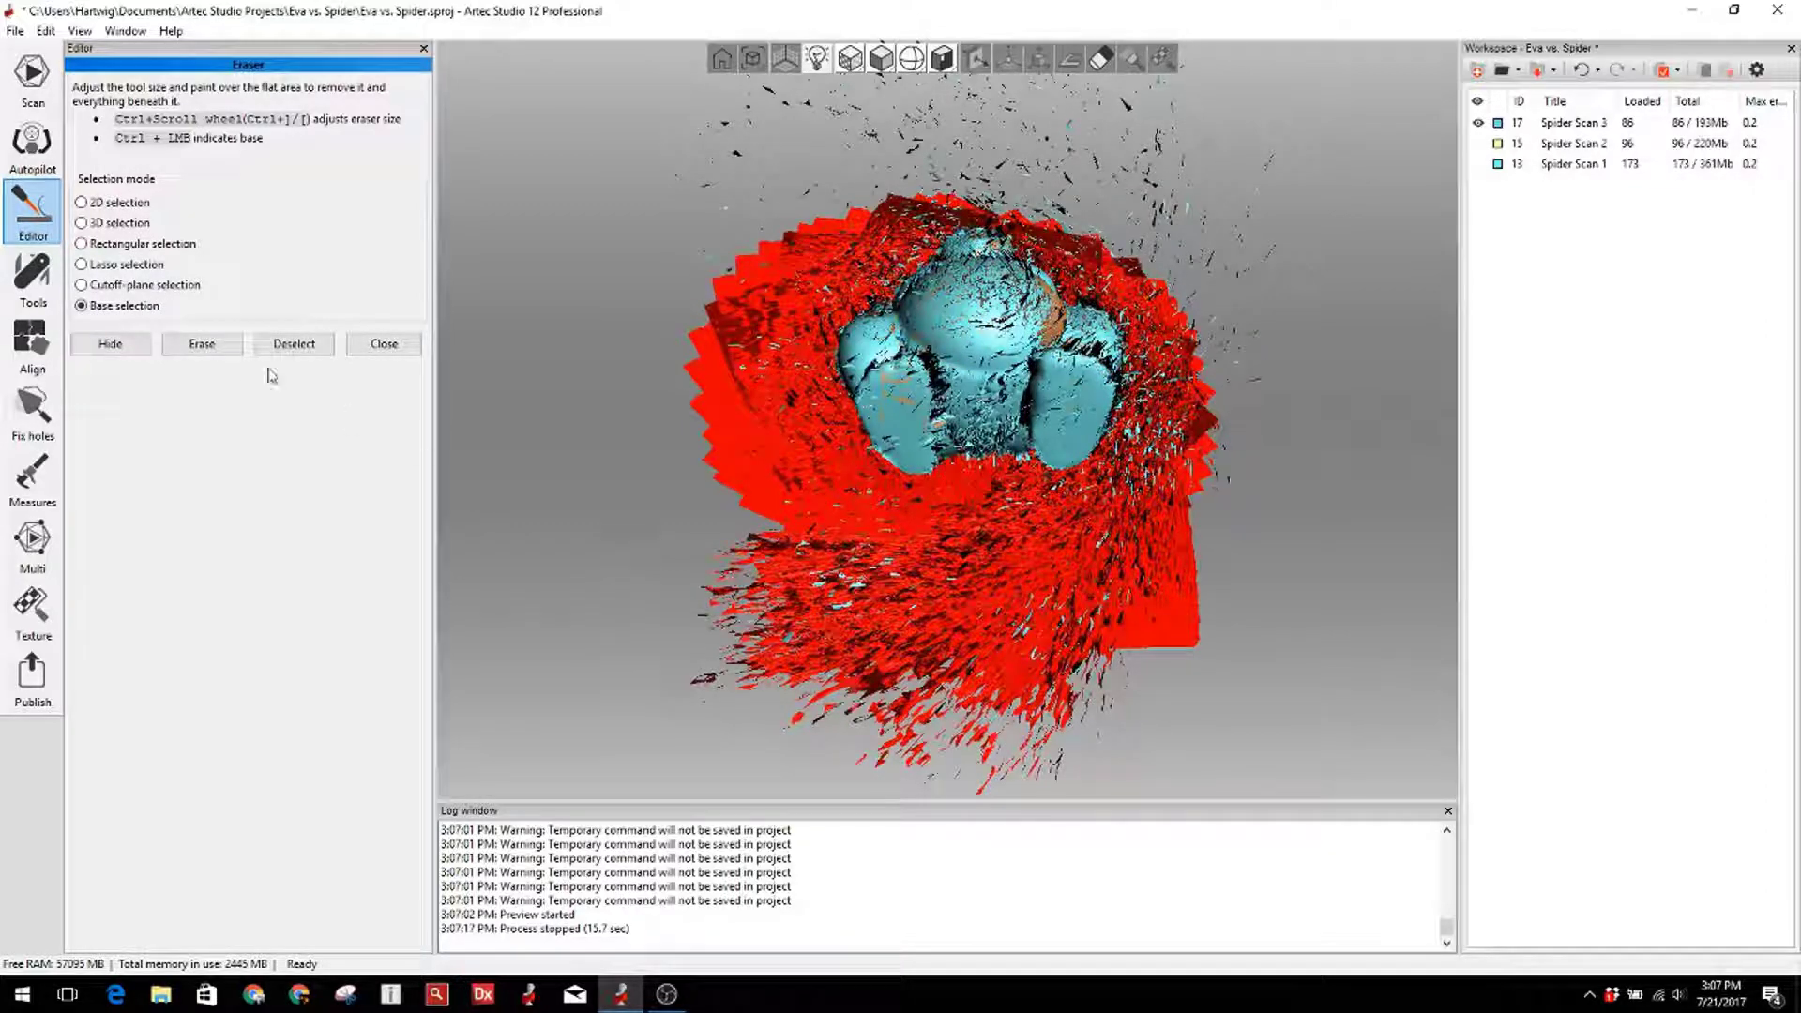
click(231, 351)
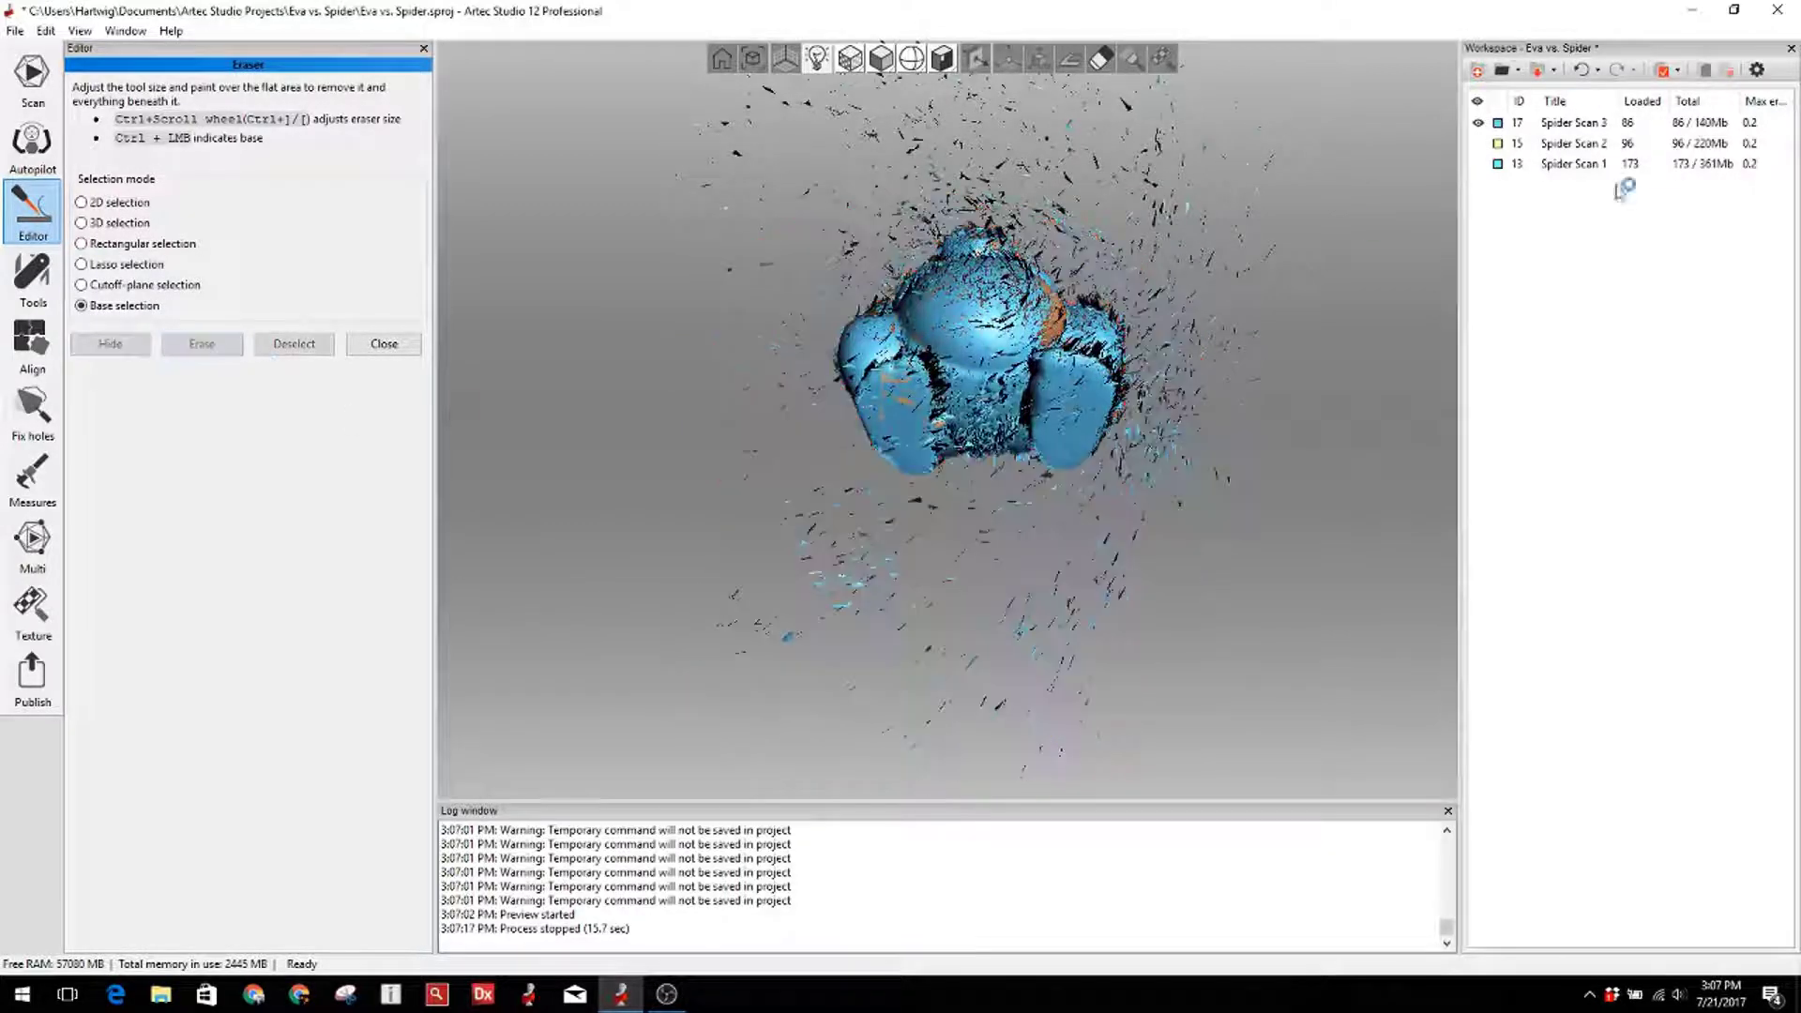
Step: Erase the turntable base from Spider Scan 2 with only that scan visible
click(1479, 124)
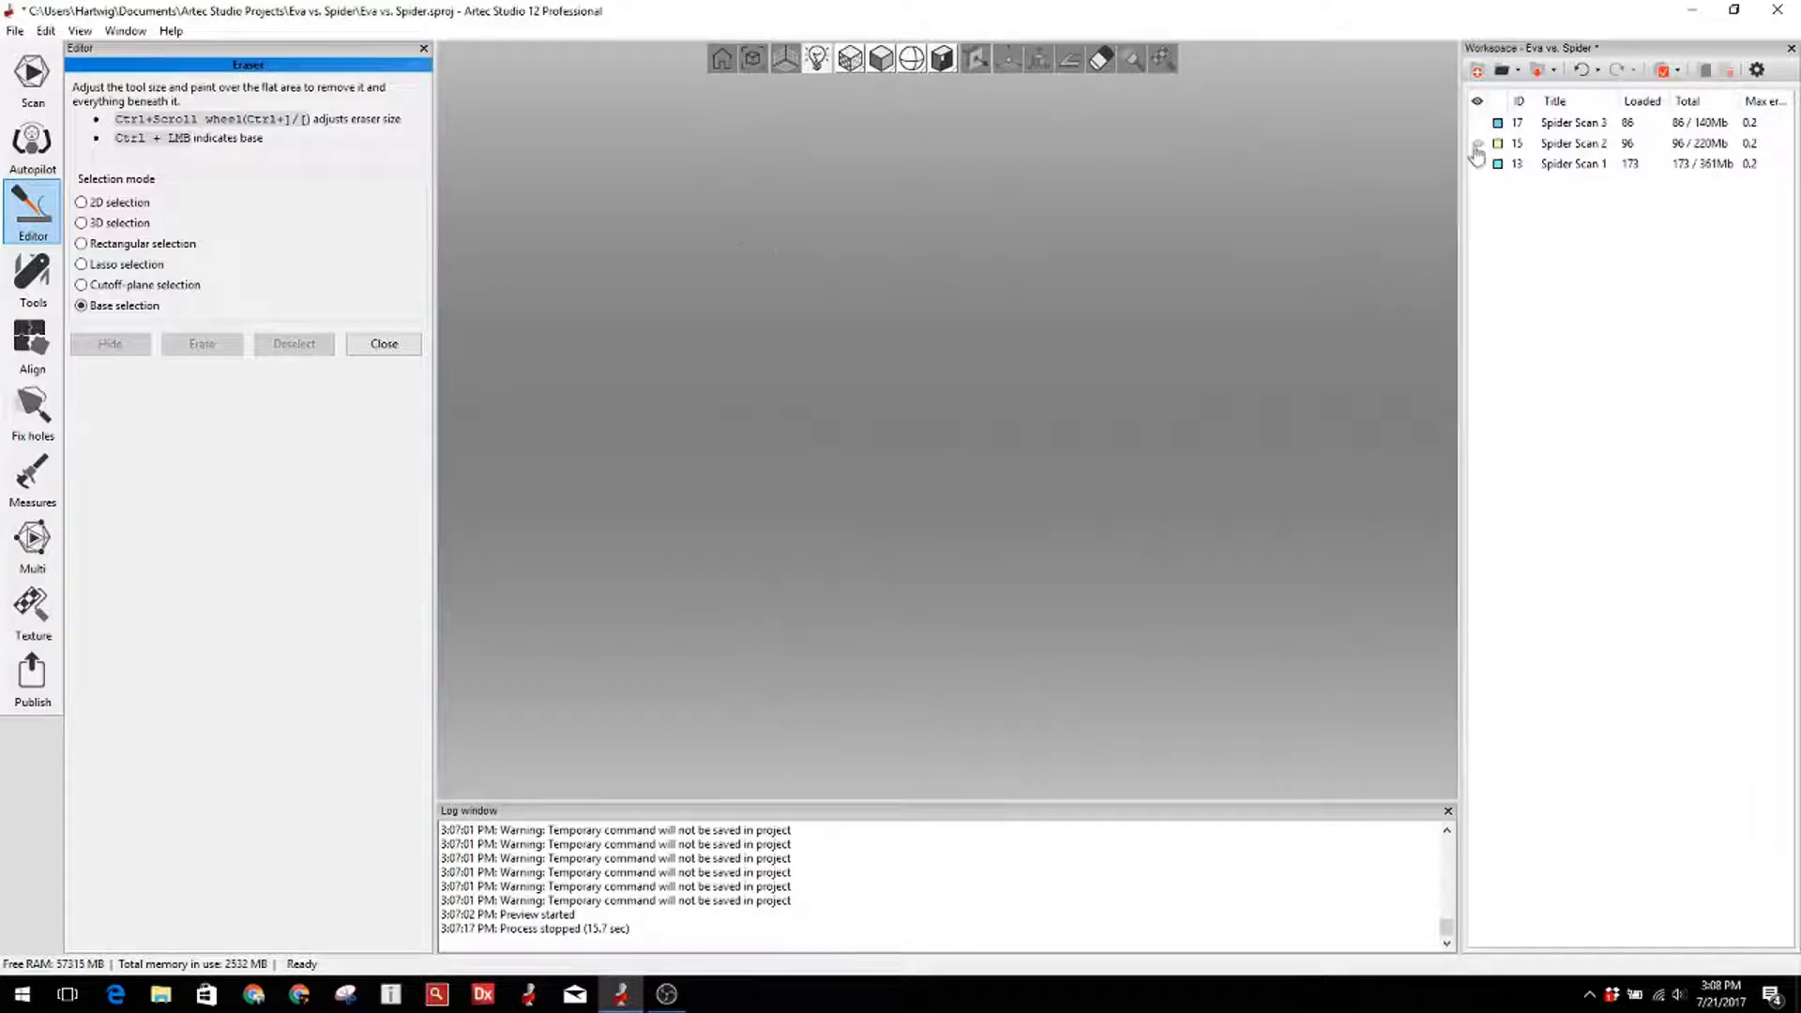
click(1478, 144)
ctrl+drag(1143, 504, 976, 574)
click(202, 344)
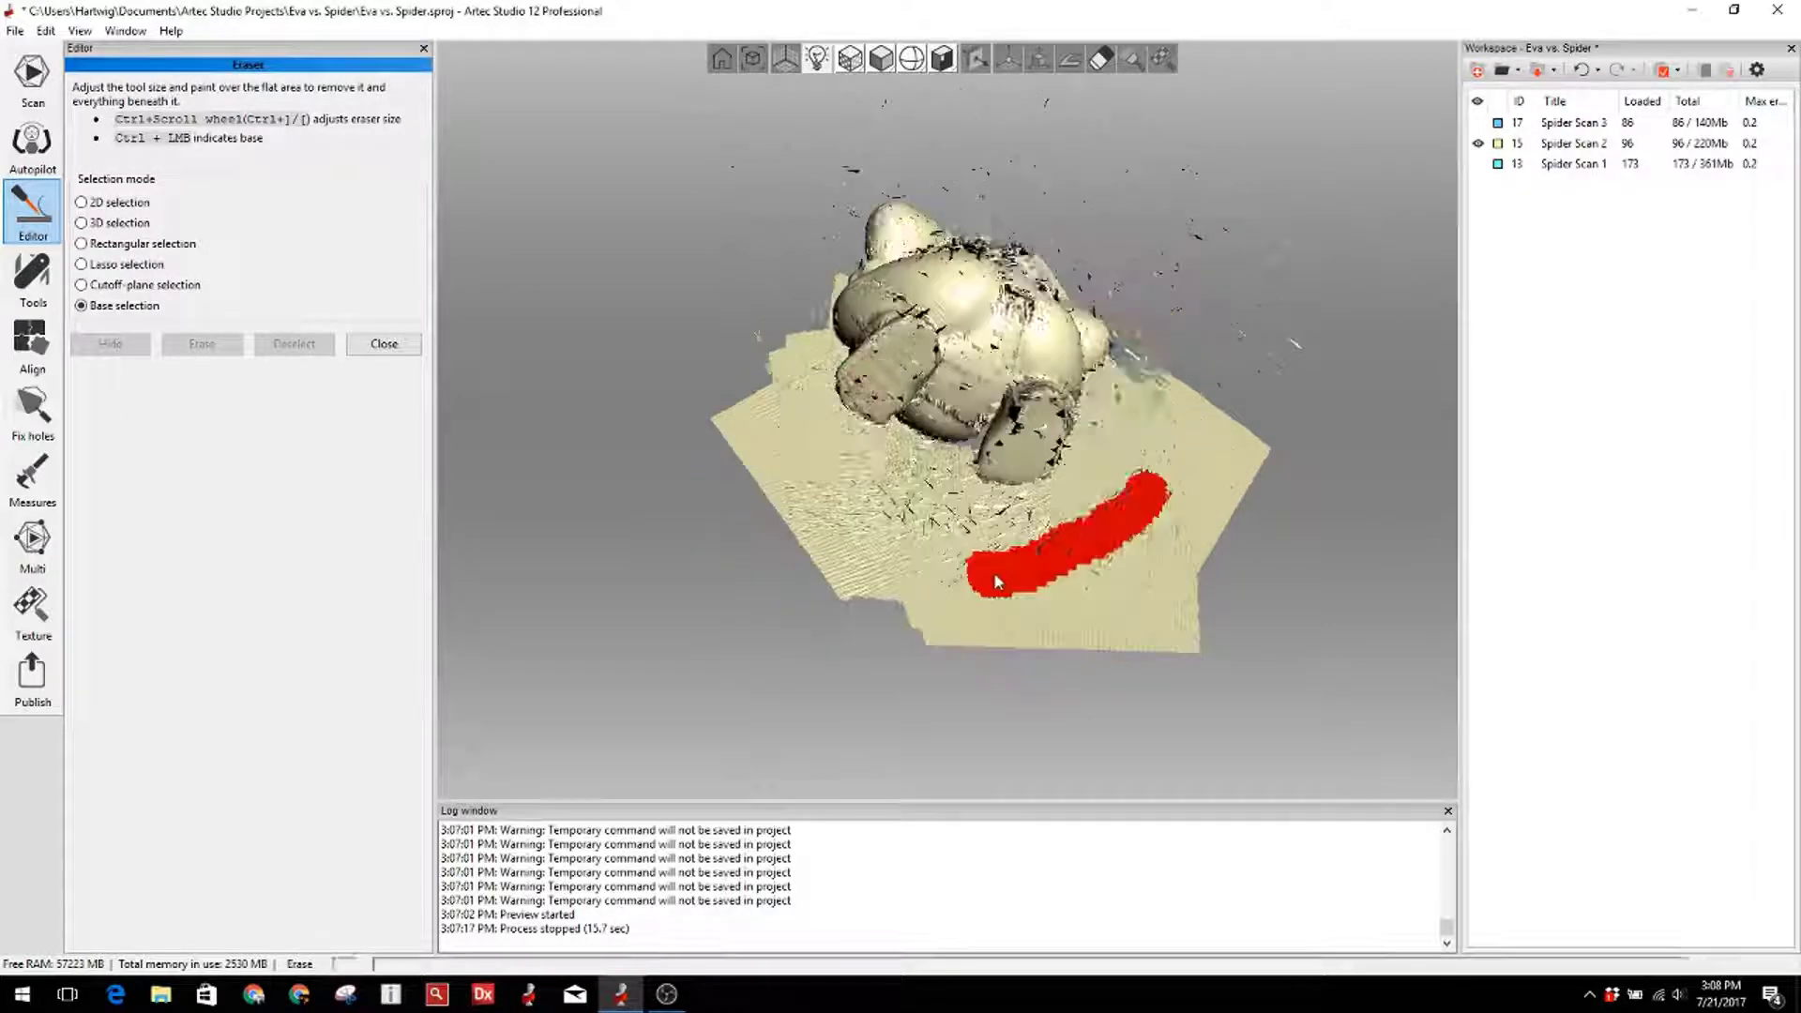
click(203, 344)
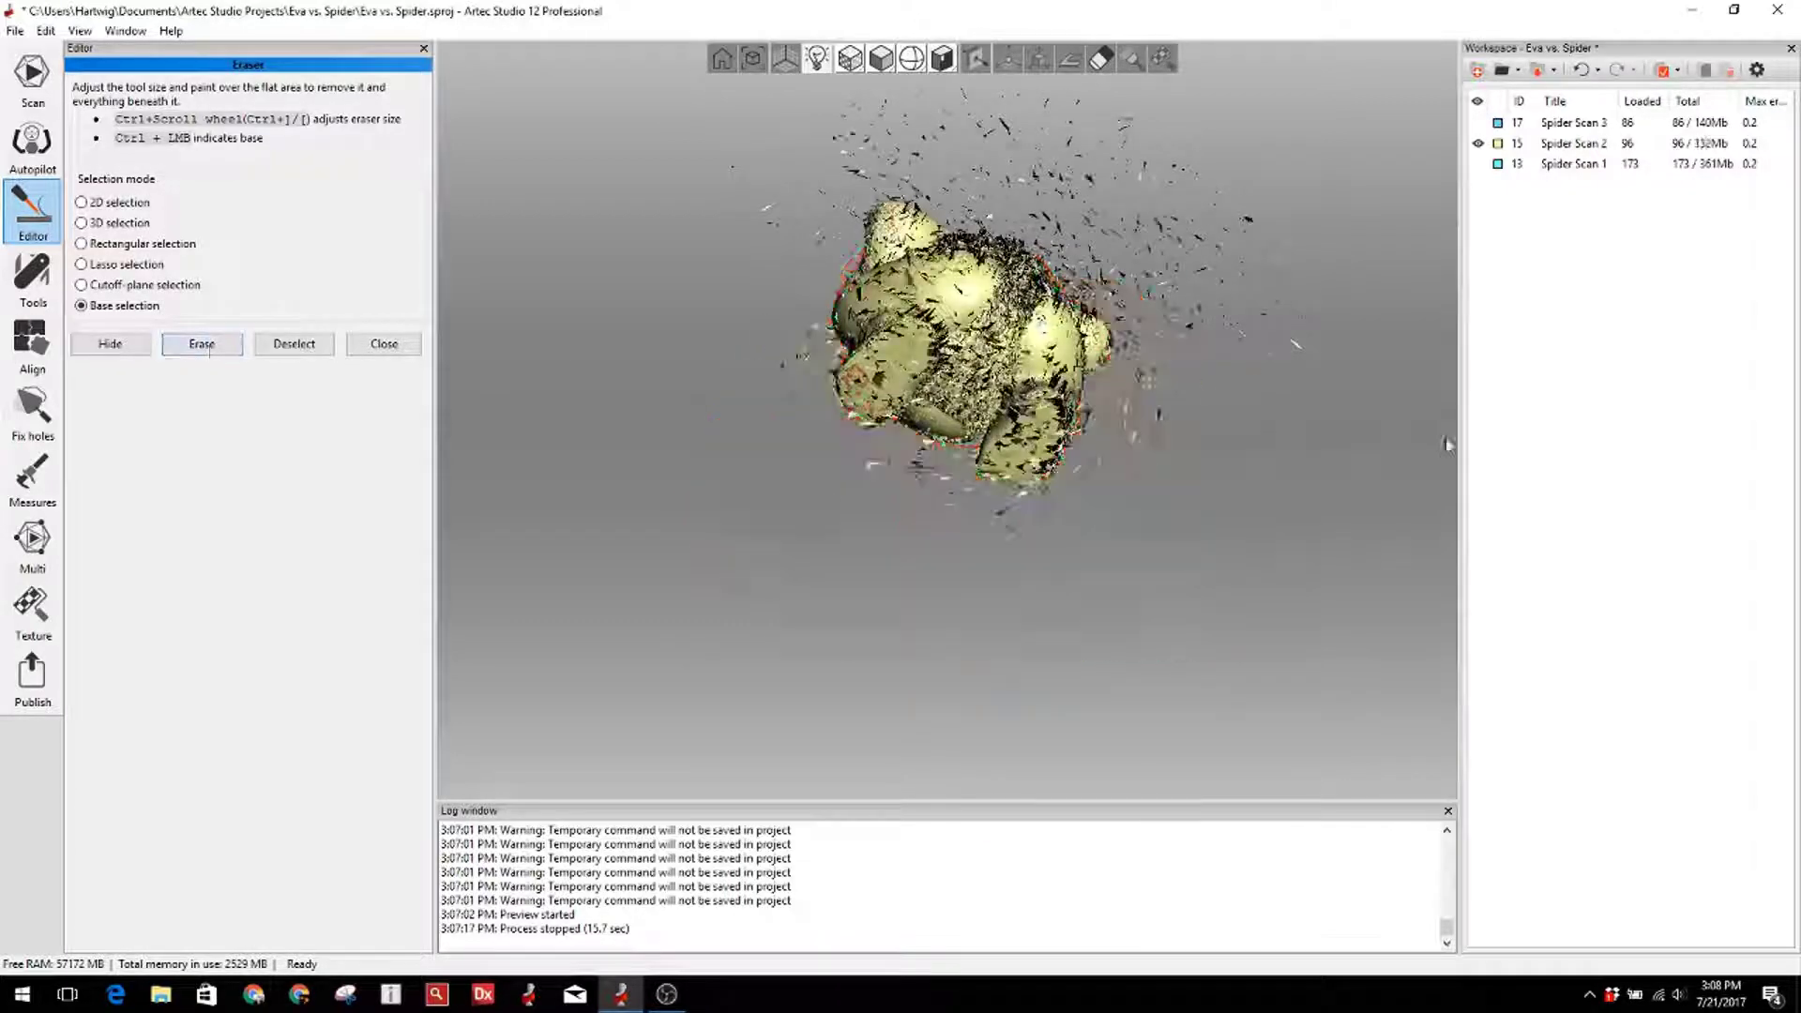
Step: Erase the turntable base from Spider Scan 1, then show all three scans again
click(1477, 143)
click(1478, 164)
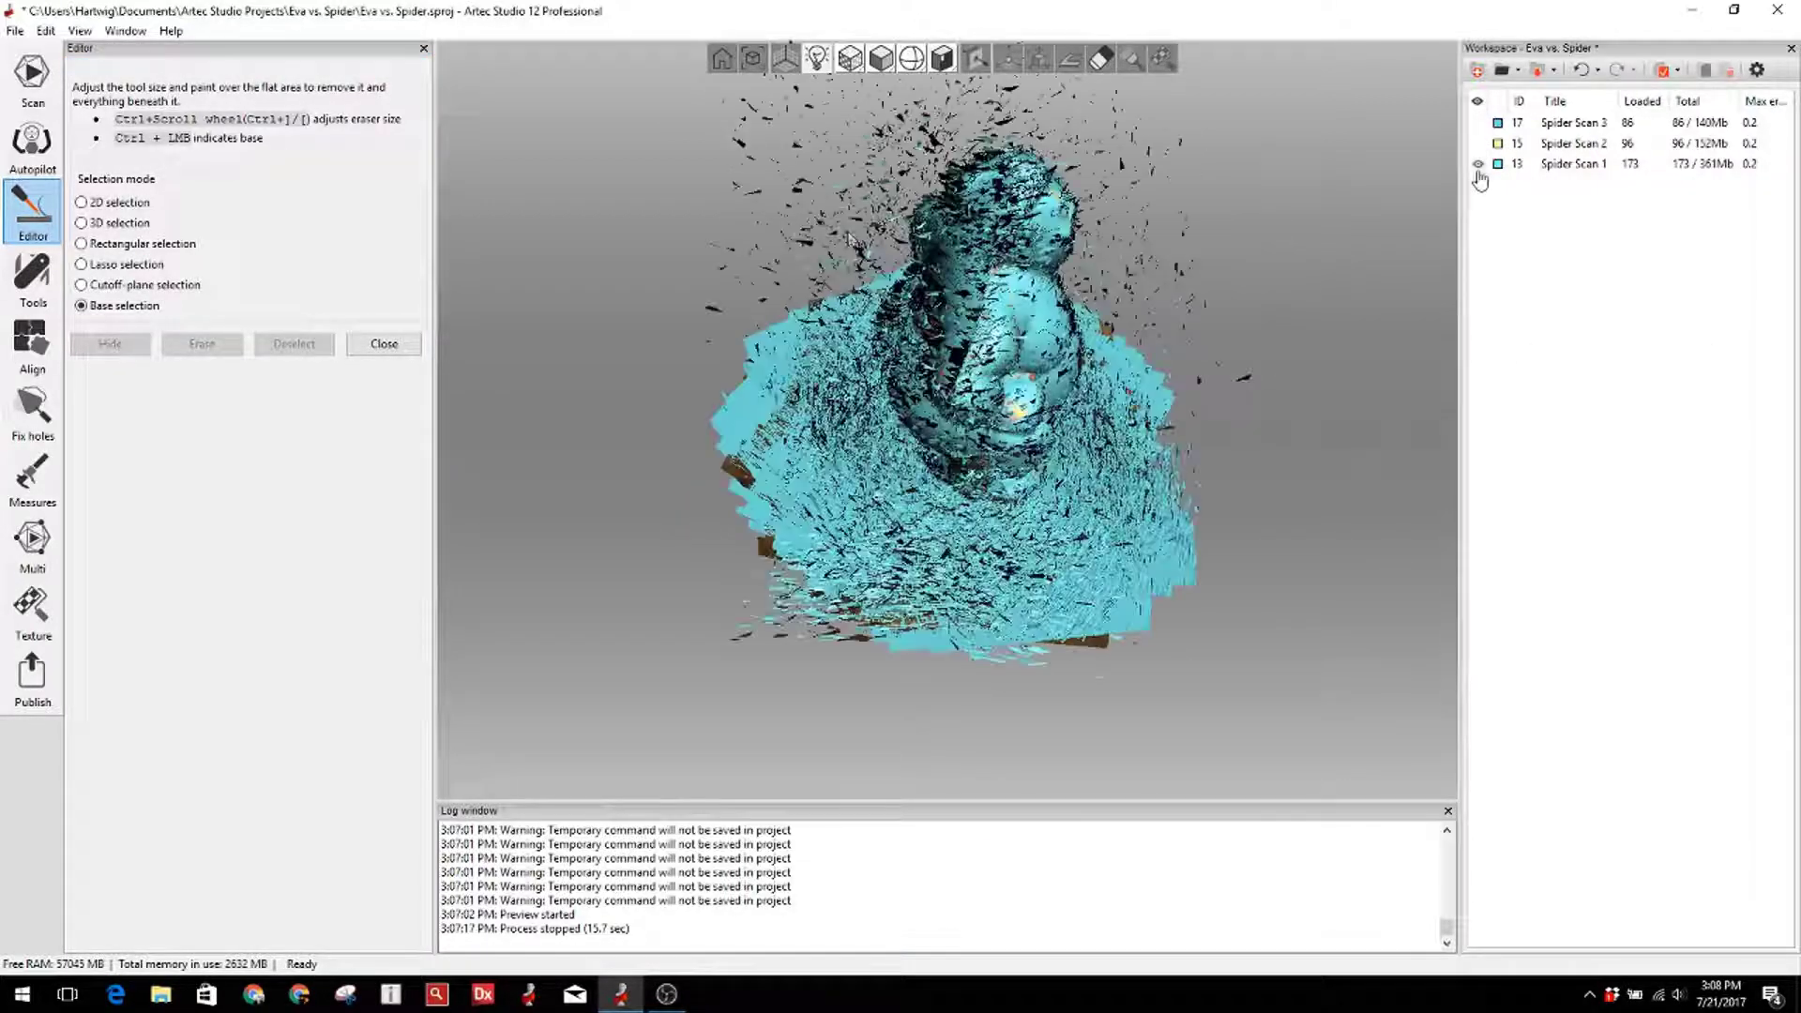
drag(866, 455, 1014, 677)
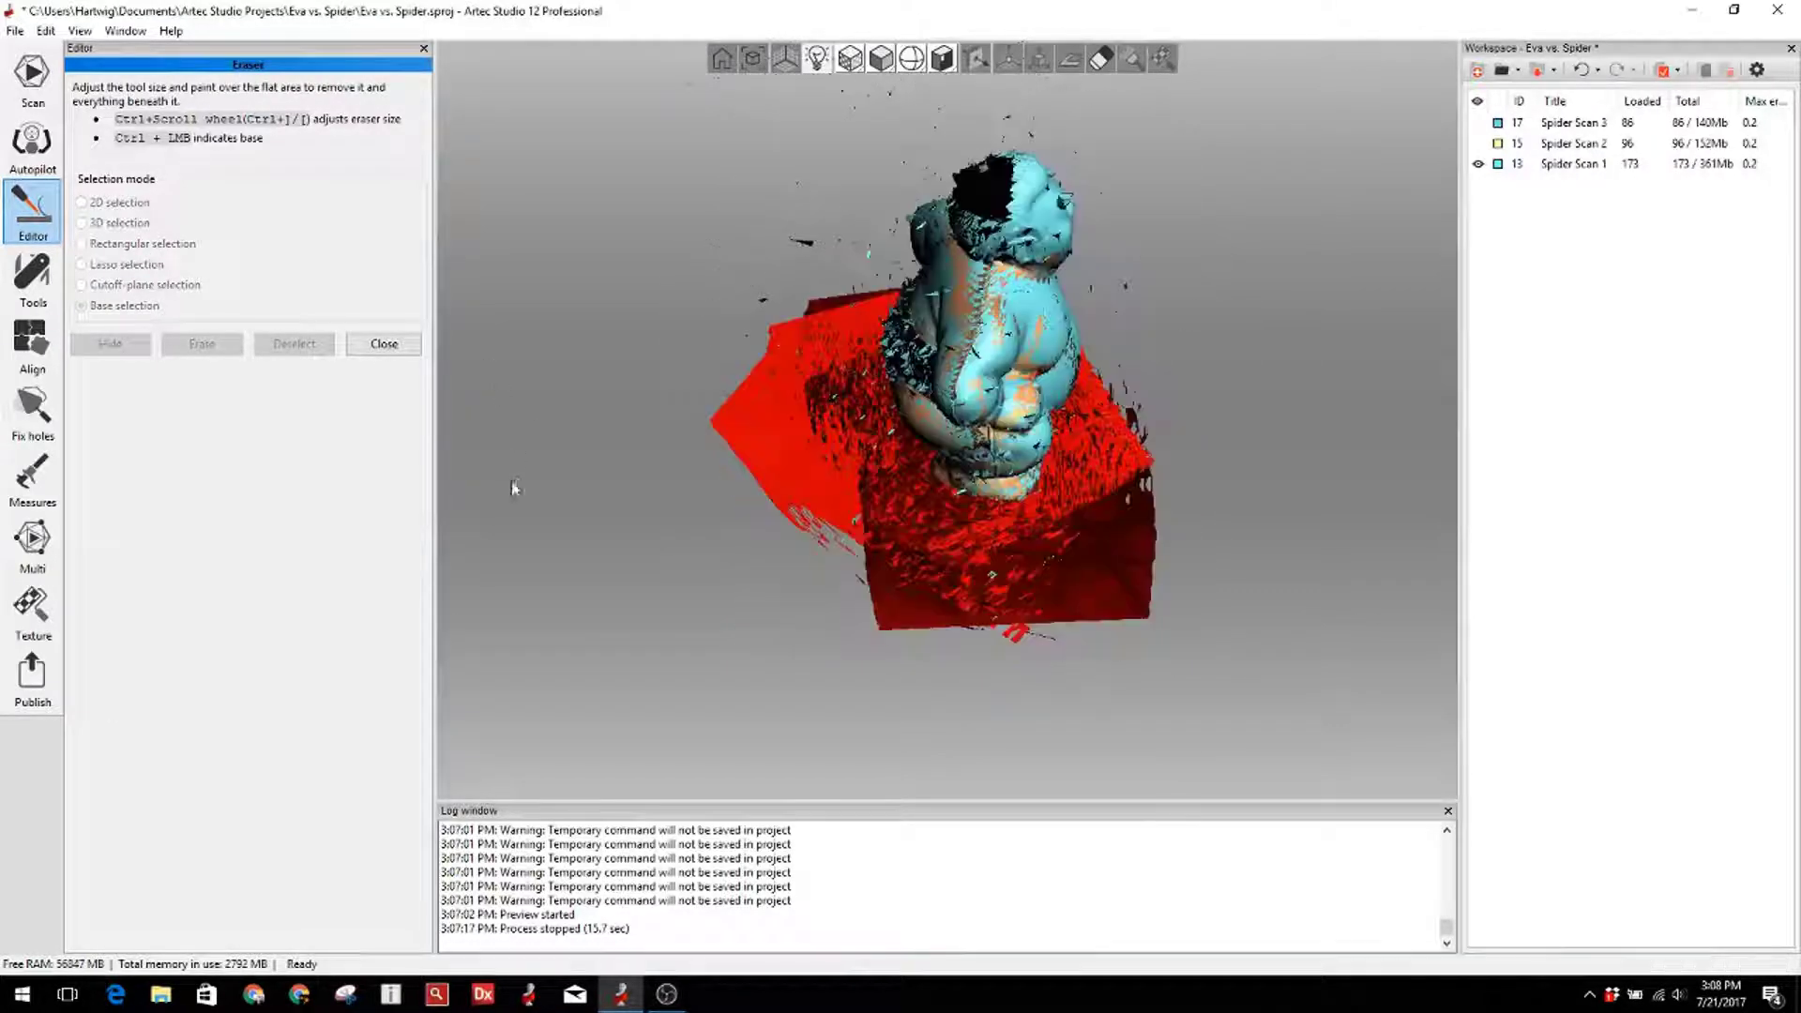
click(201, 343)
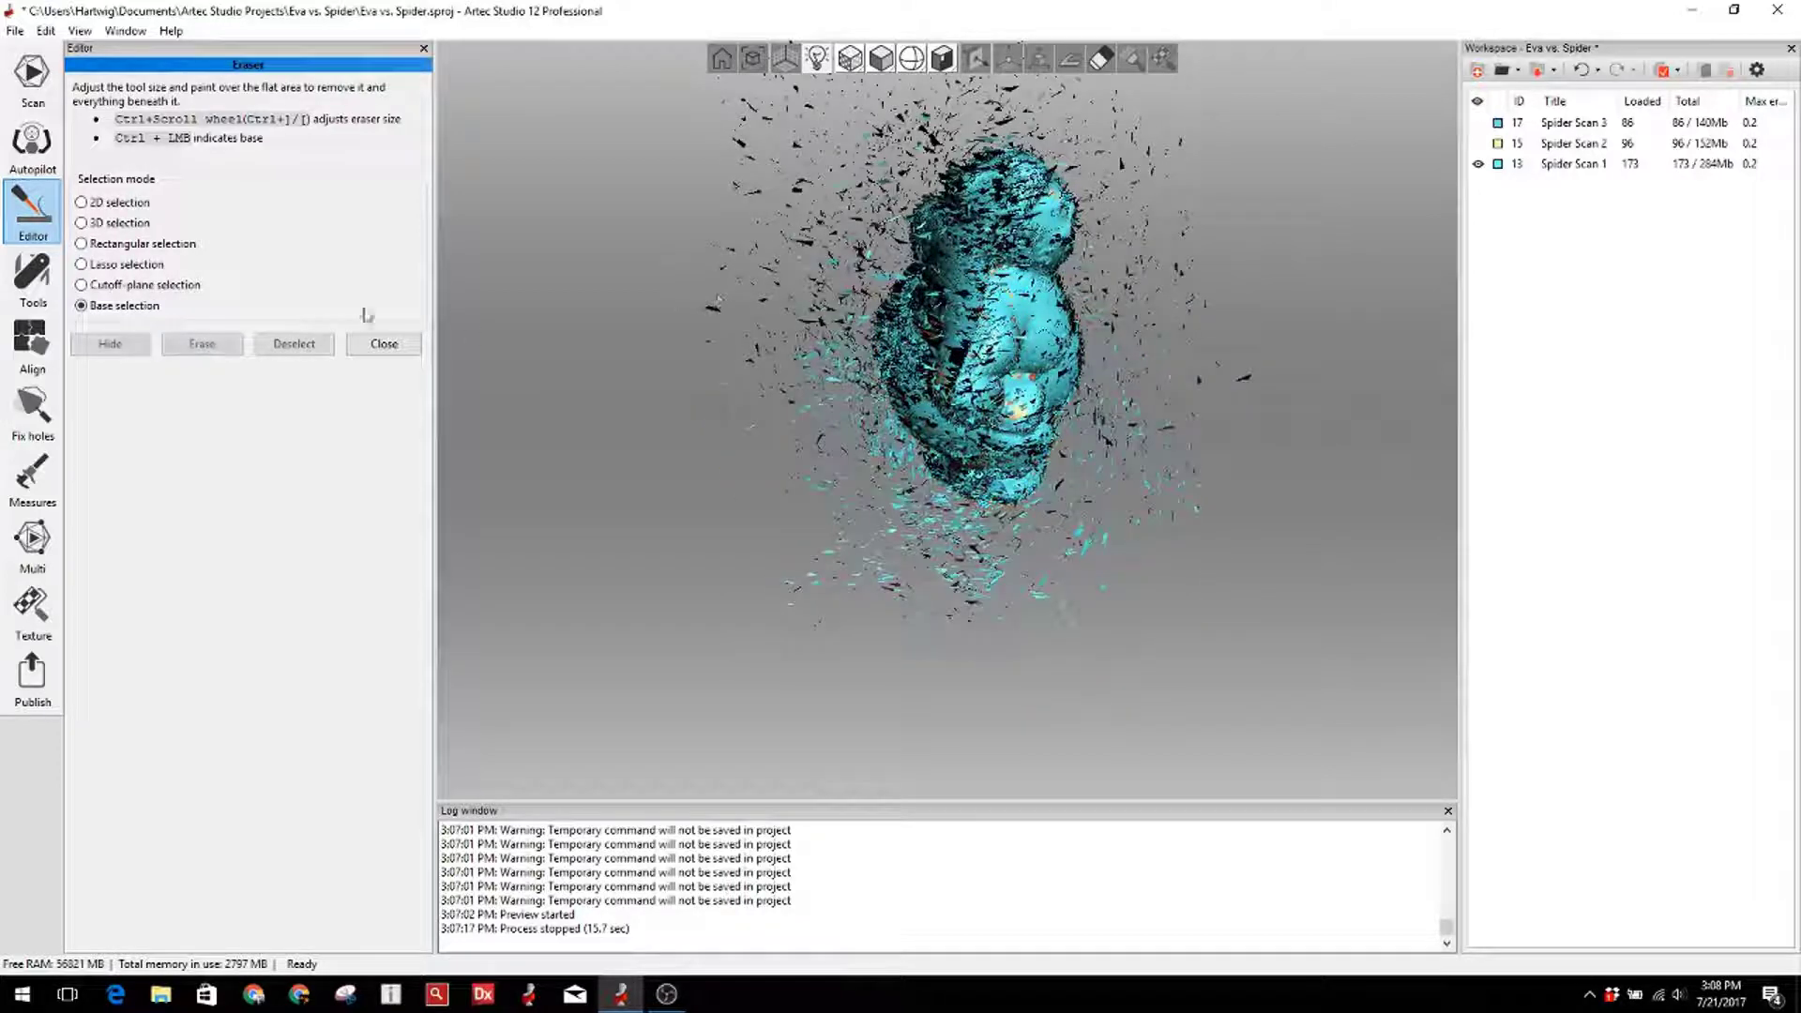
click(1478, 123)
click(1479, 143)
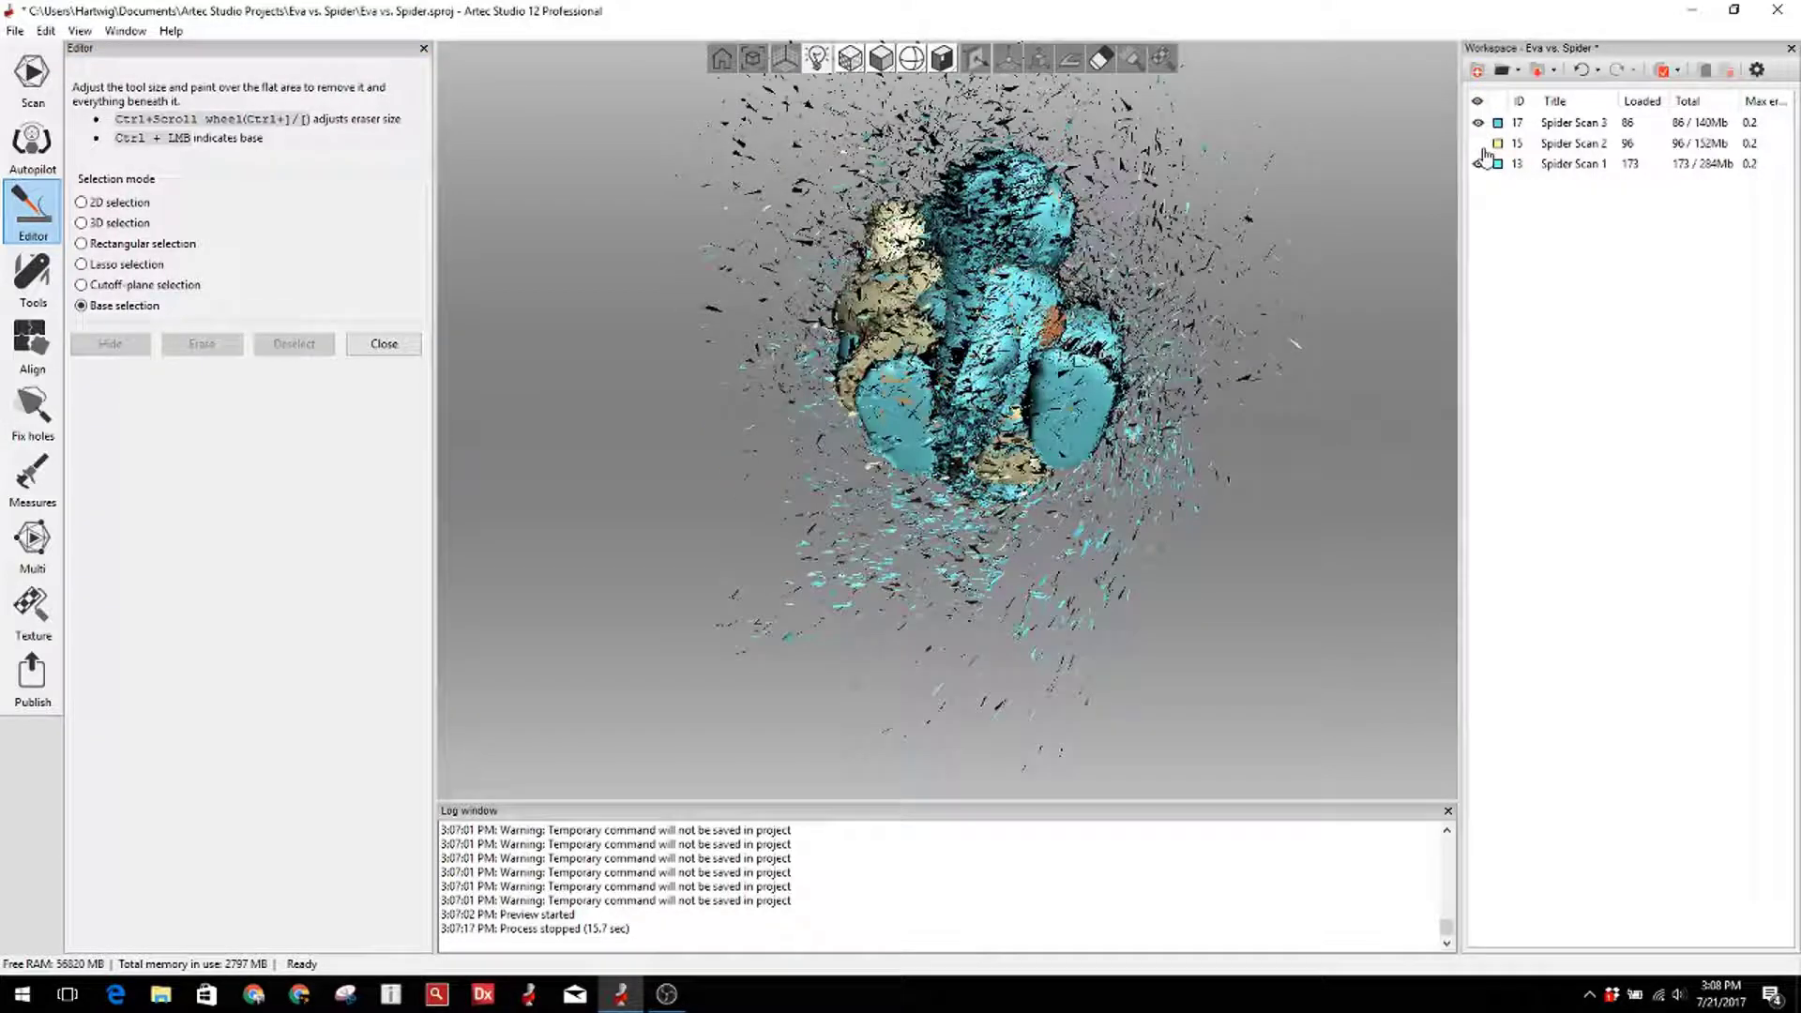
Step: Apply fine registration to Spider Scans 1–3, then switch to the Align workspace
click(385, 345)
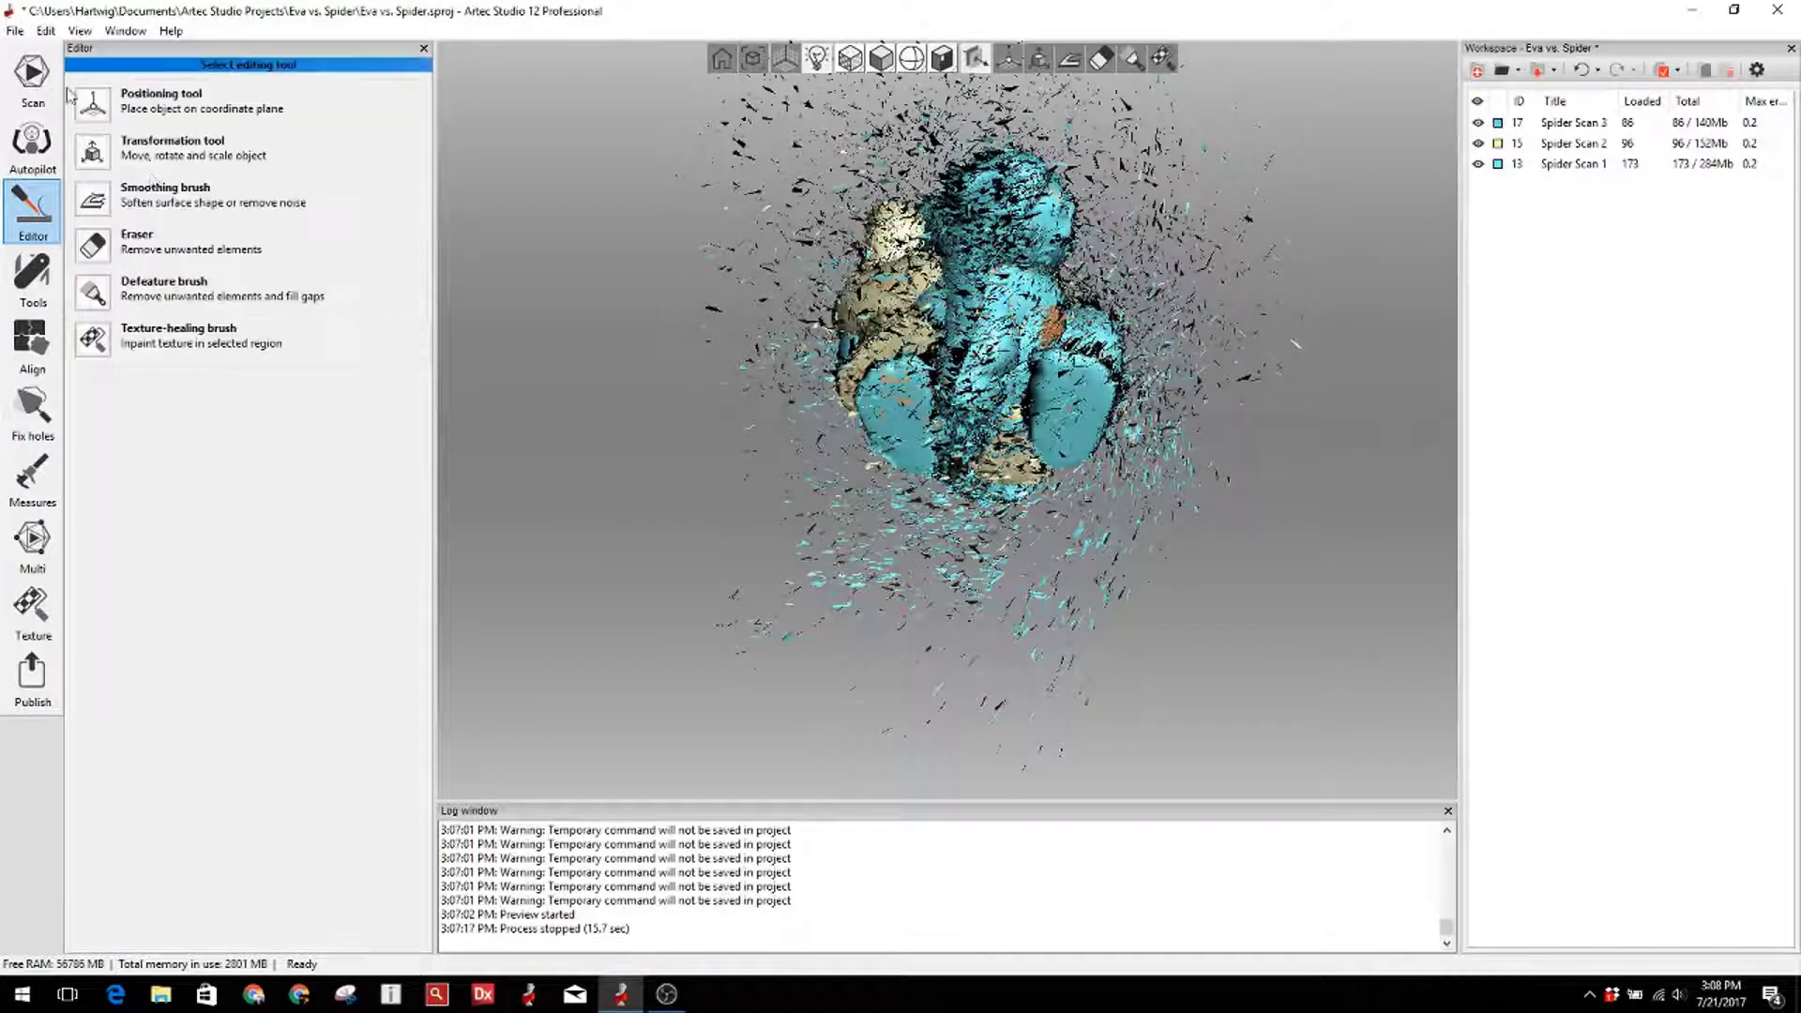
click(16, 304)
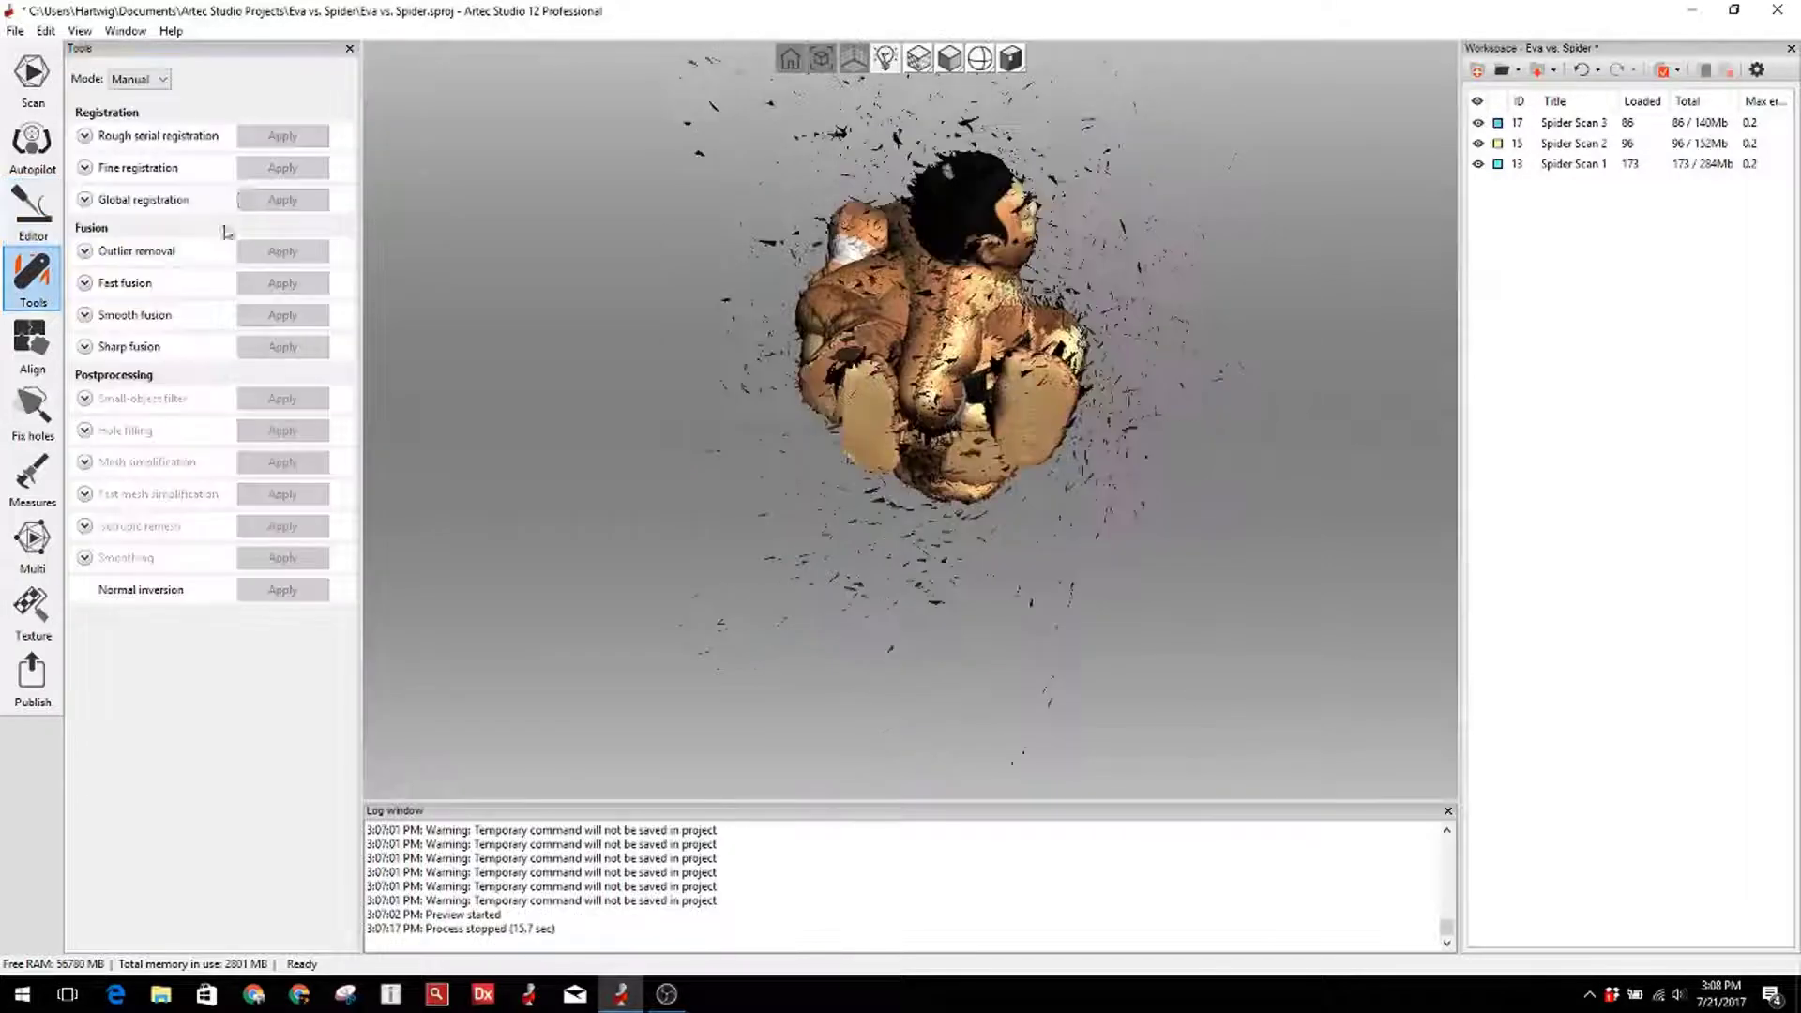
click(83, 169)
click(301, 274)
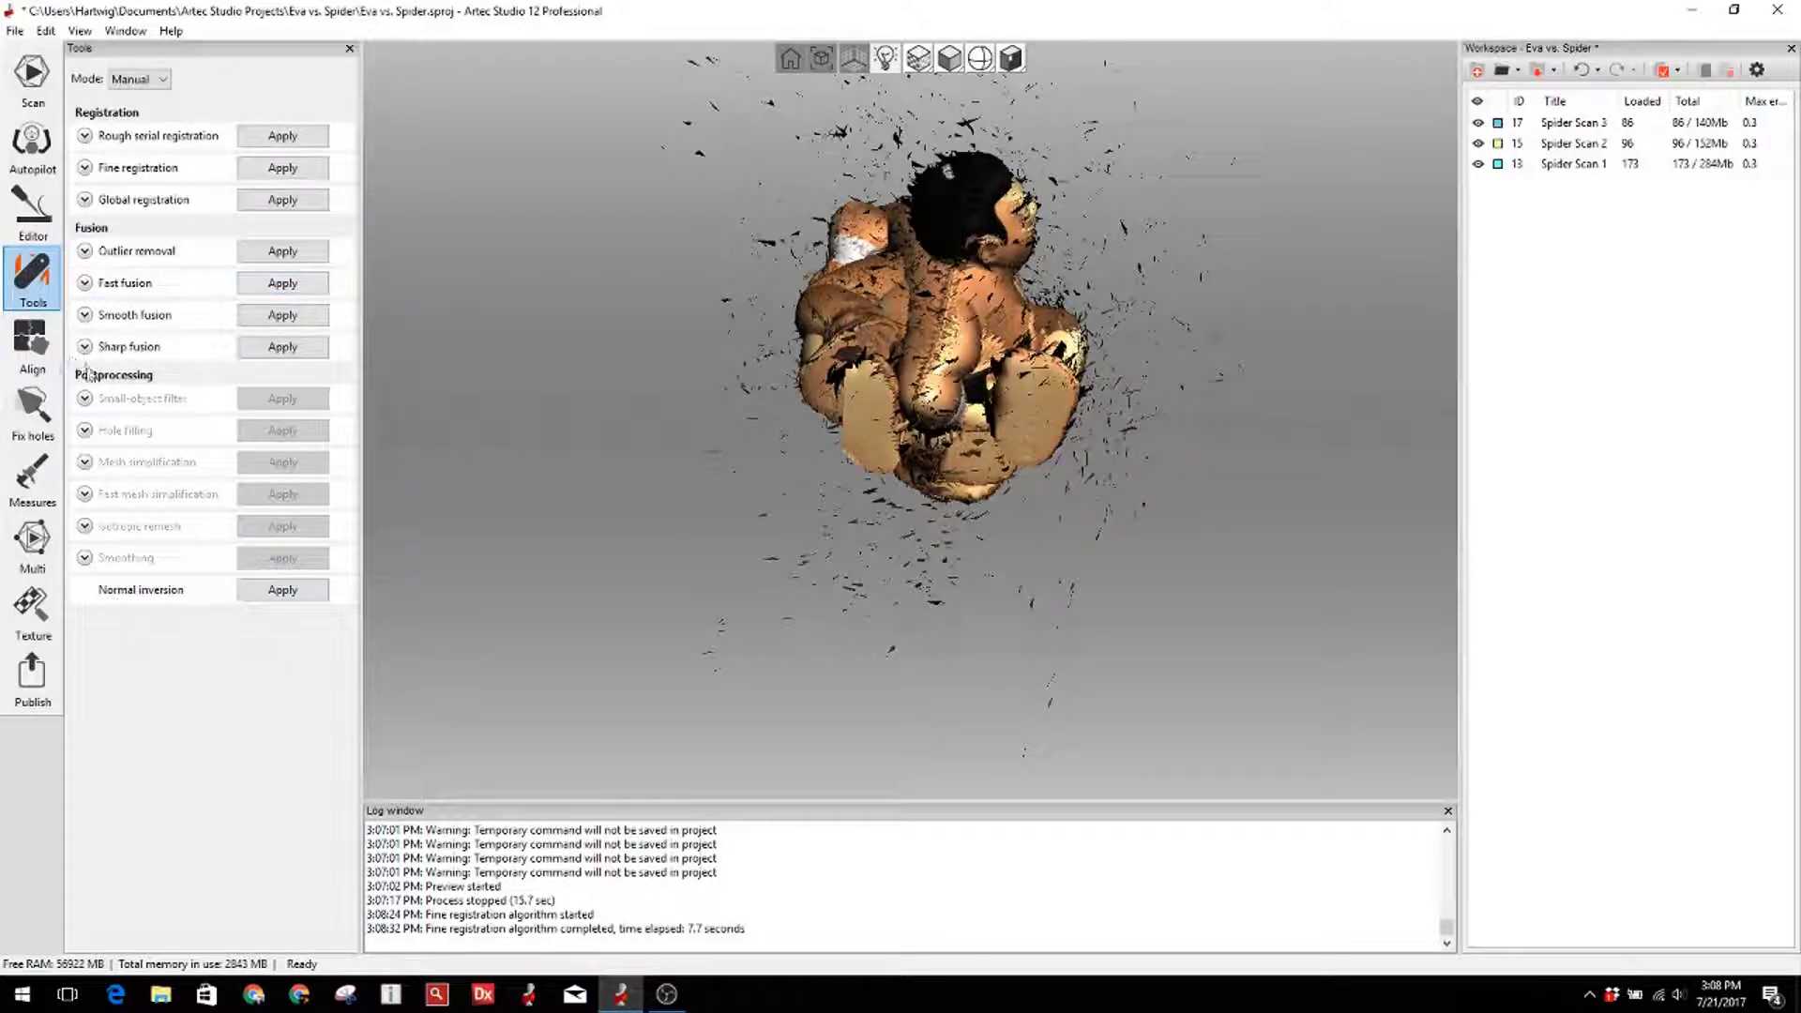
click(11, 356)
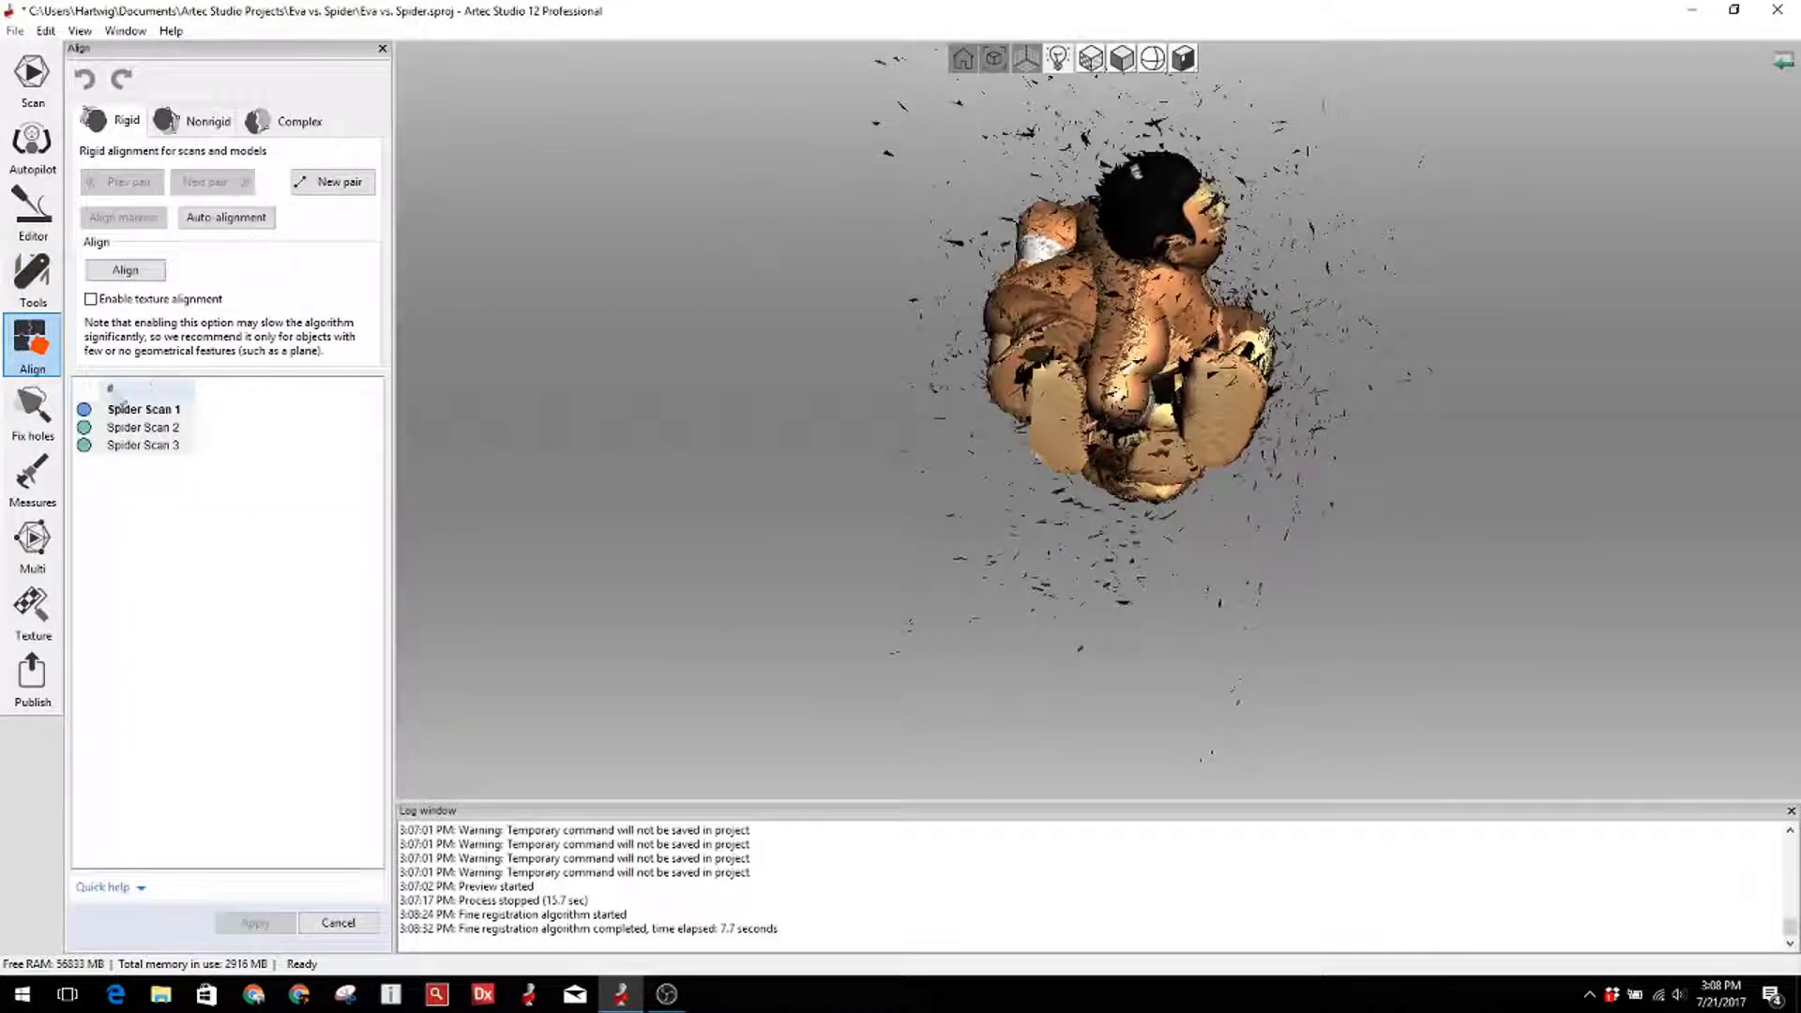
Step: Auto-align Spider Scans 1–3, check their overlap in per-scan colour, and apply the alignment
click(252, 223)
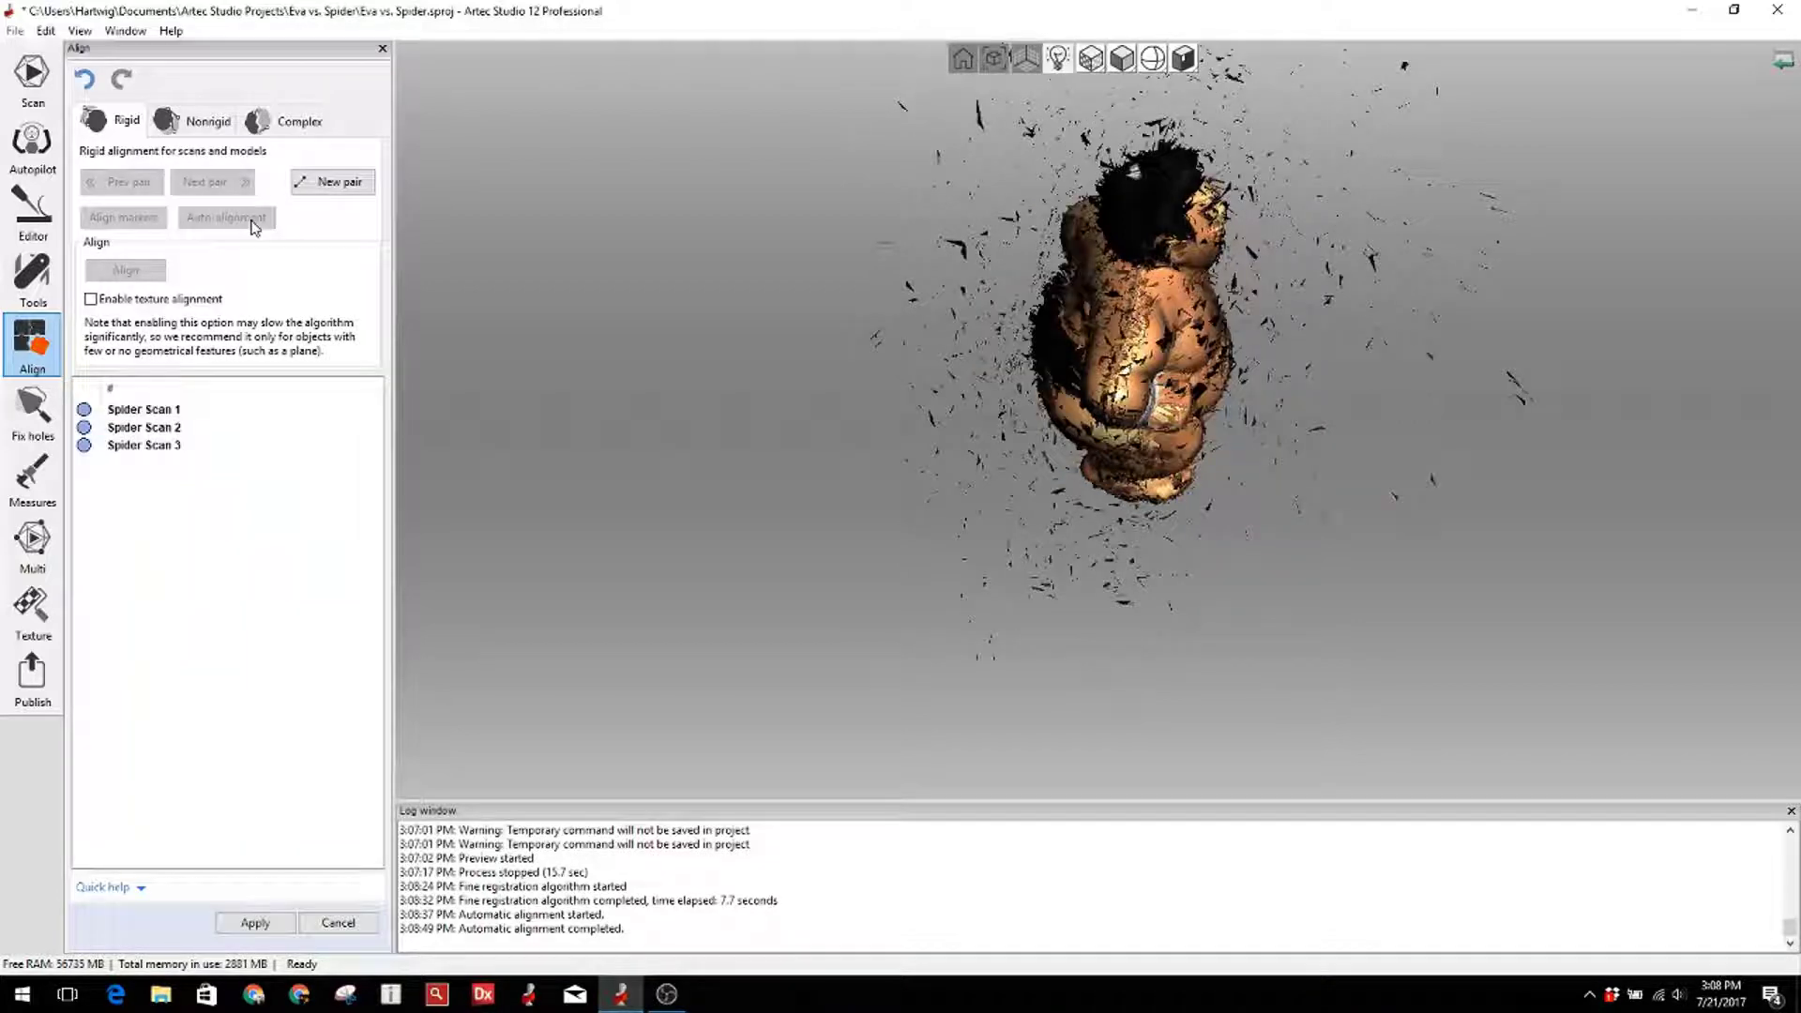
drag(1154, 523, 1172, 216)
mouse_move(1090, 60)
click(1091, 125)
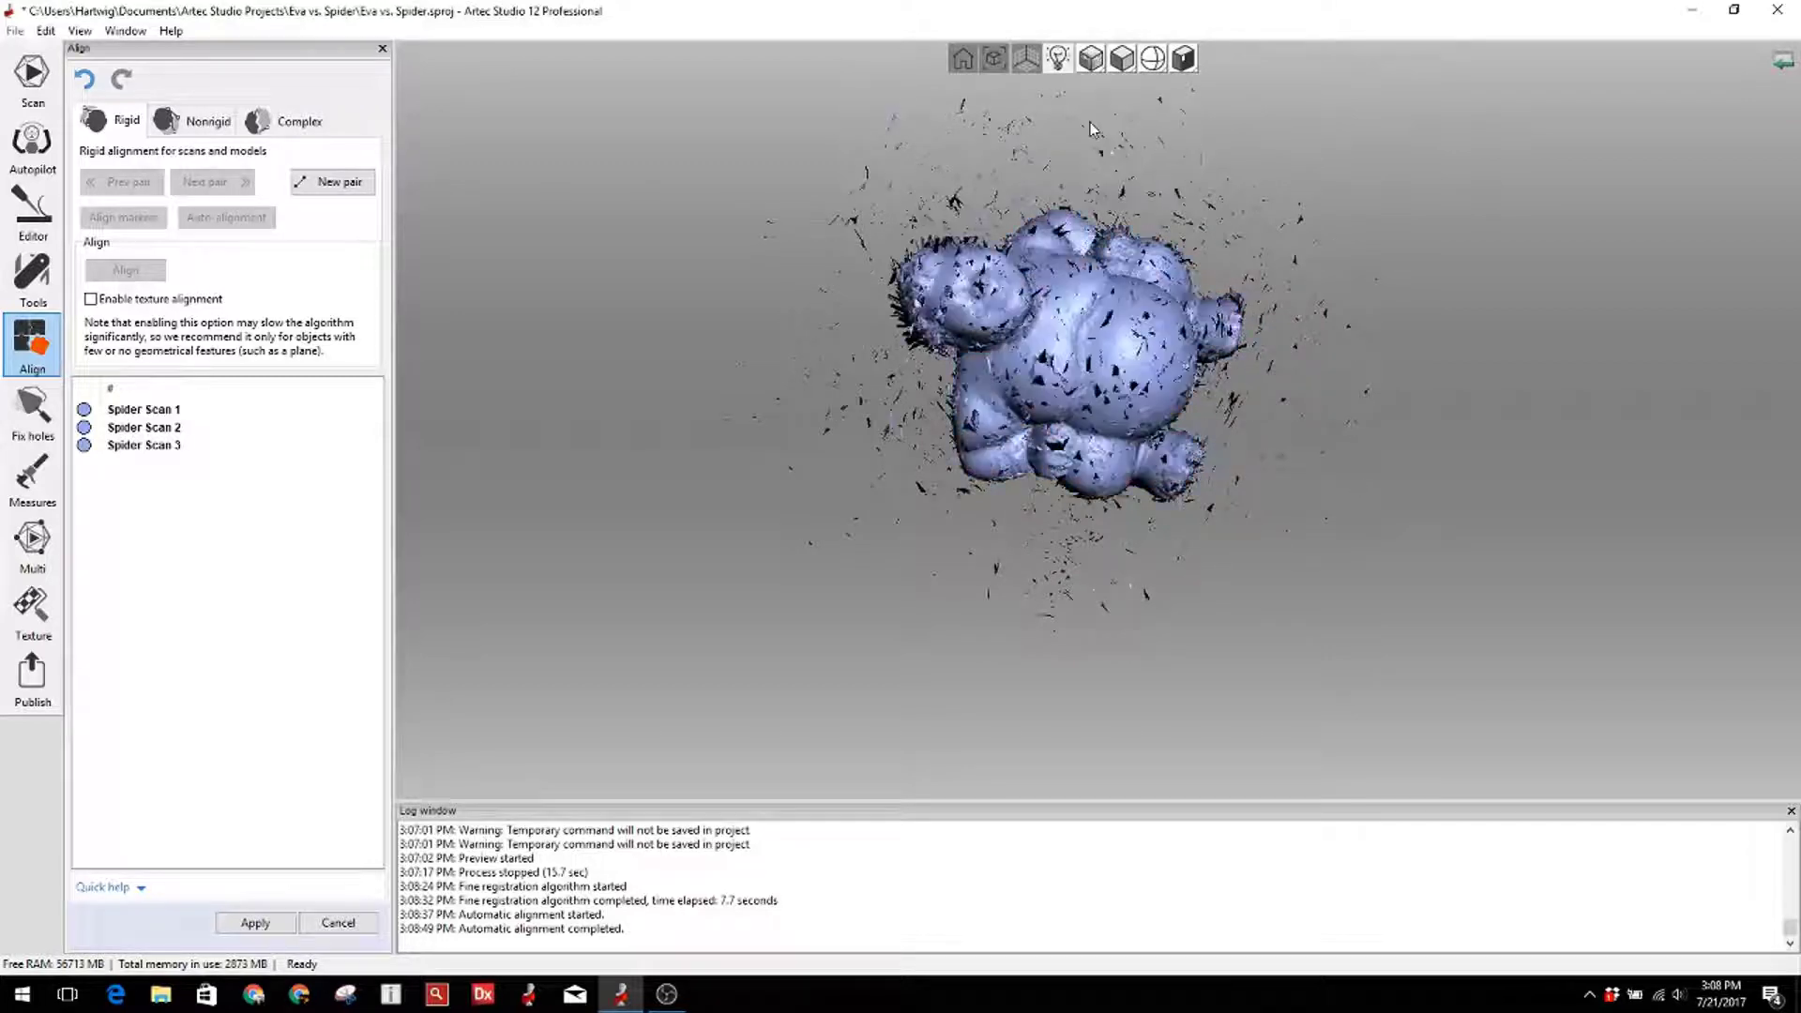
mouse_move(1088, 286)
mouse_down()
mouse_move(1257, 291)
mouse_move(1299, 230)
mouse_move(1175, 310)
mouse_move(1092, 409)
mouse_up()
click(241, 918)
Step: Run global registration with the Geometry algorithm, bringing each scan's max error to 0.1
drag(1014, 258, 1058, 375)
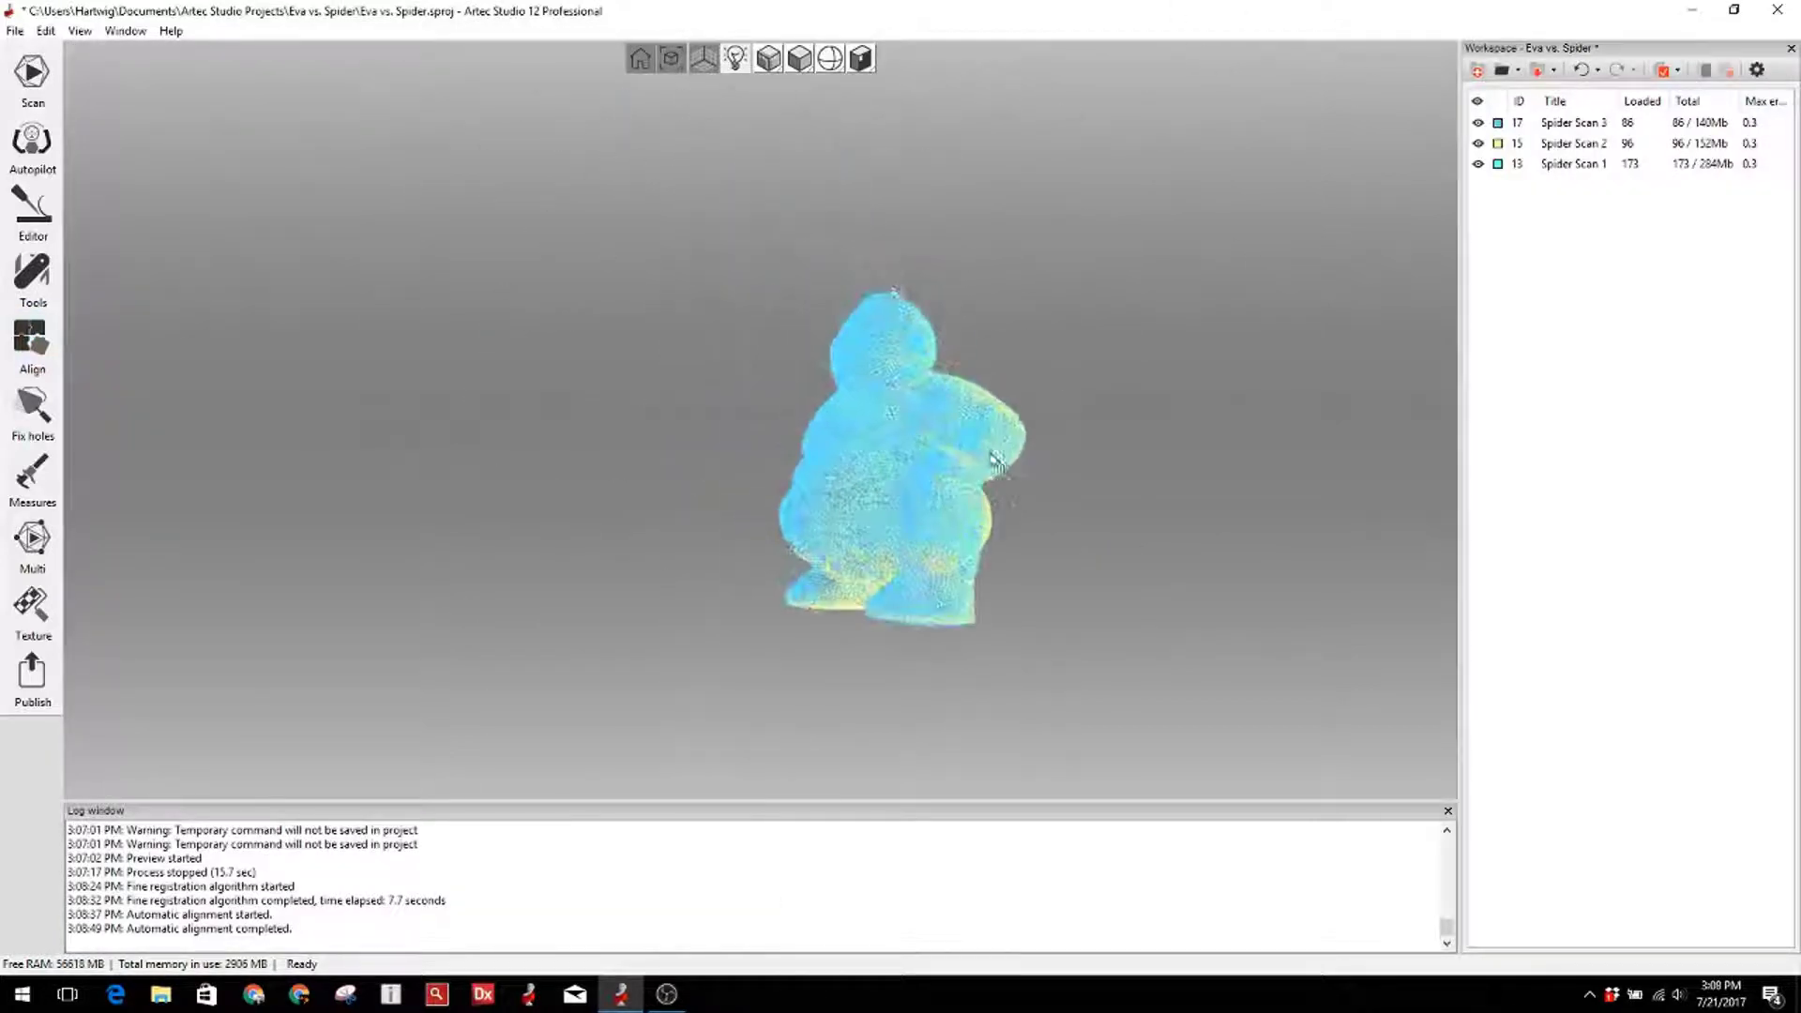
click(33, 277)
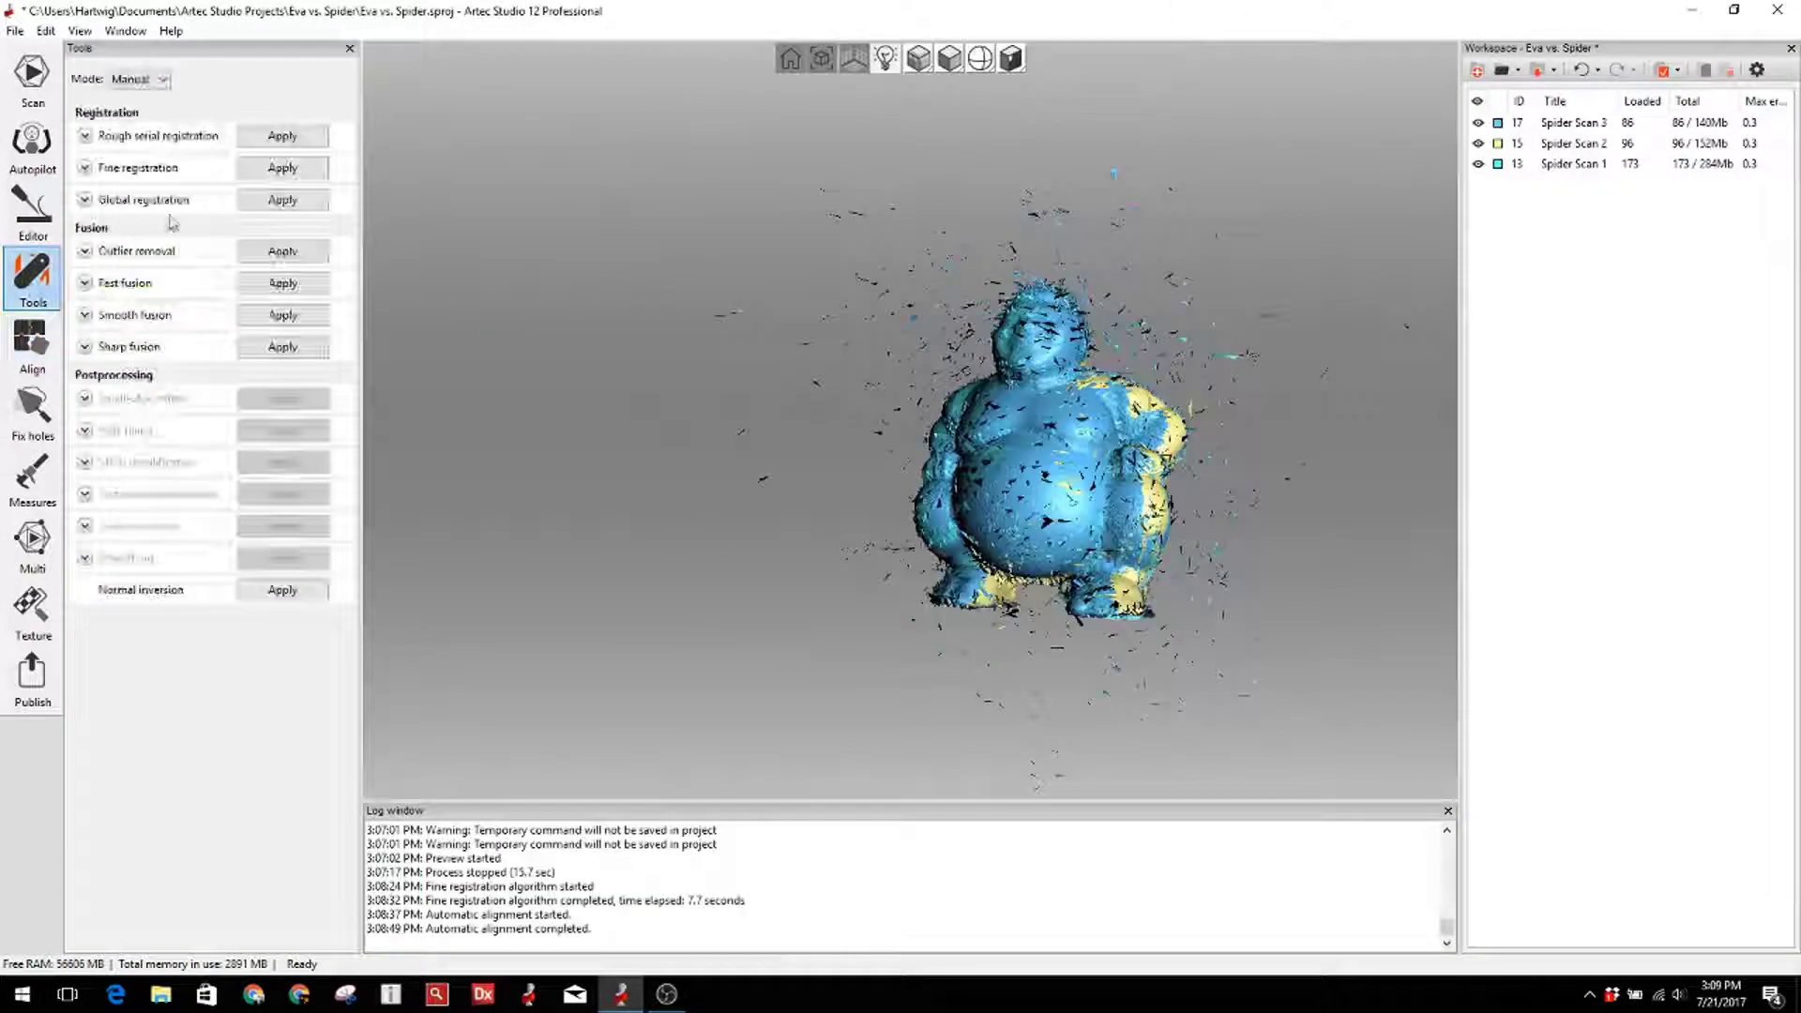
click(84, 198)
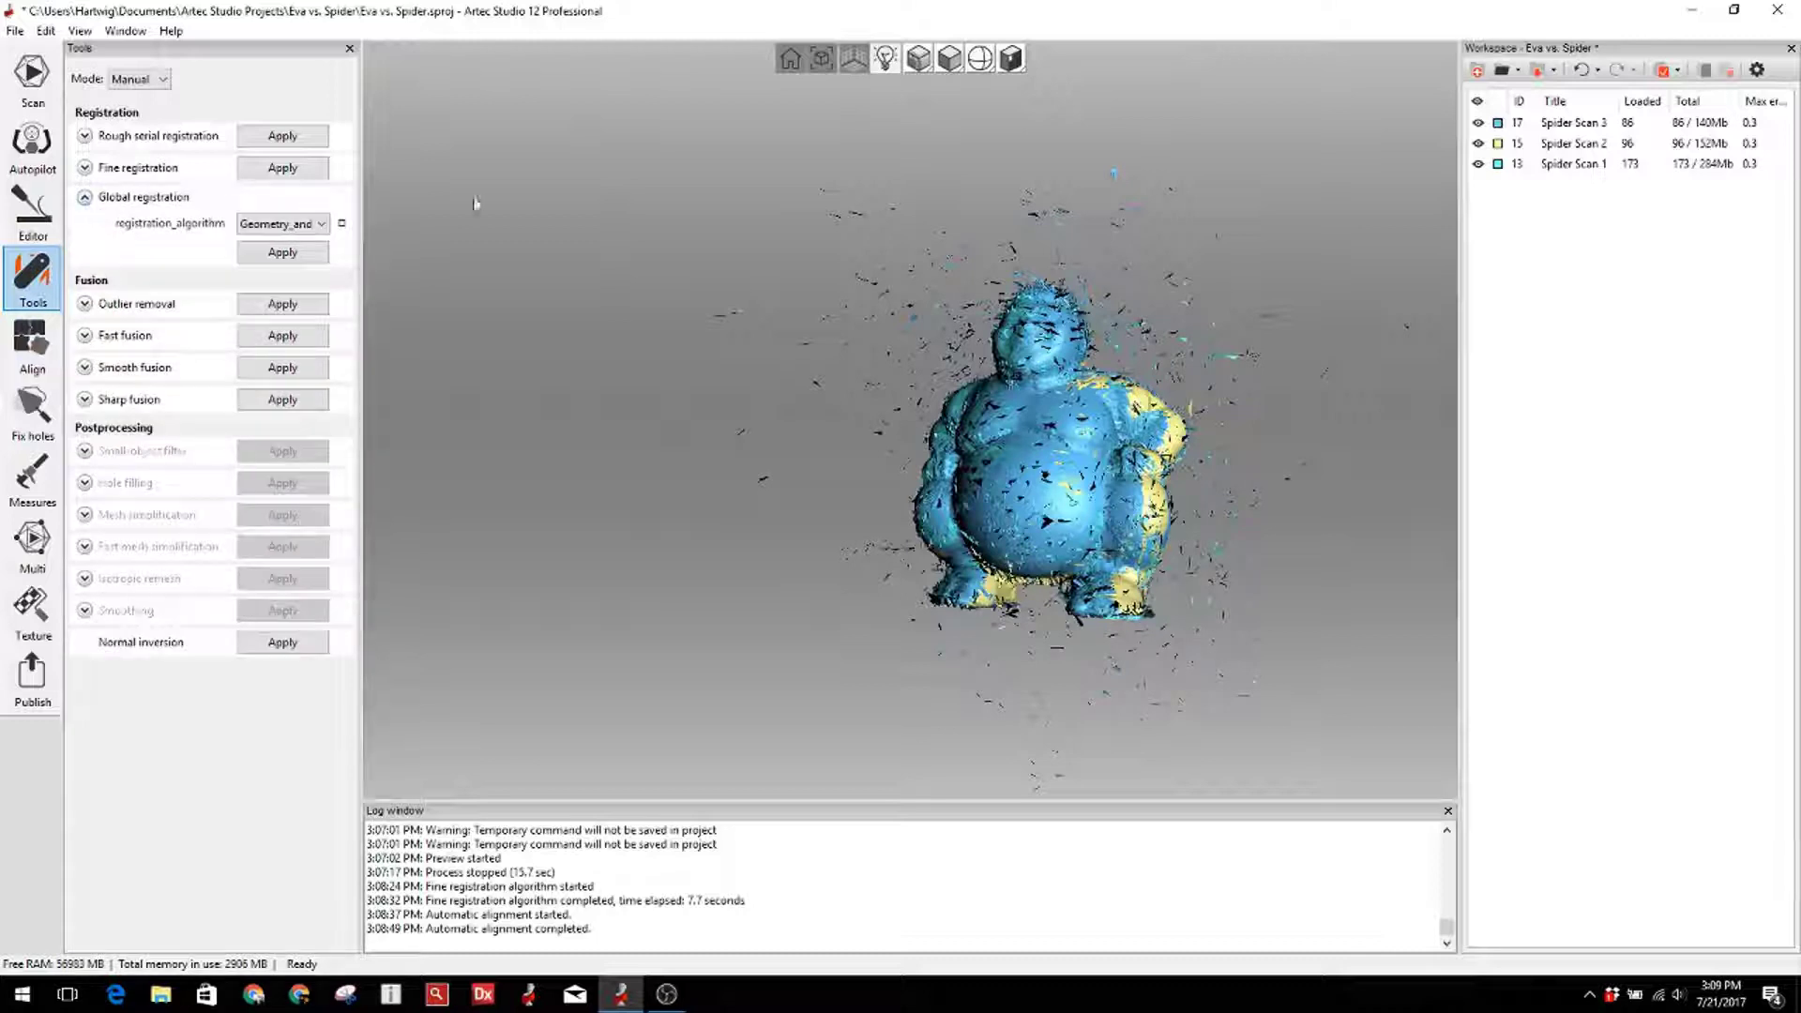
click(280, 223)
click(280, 223)
click(272, 240)
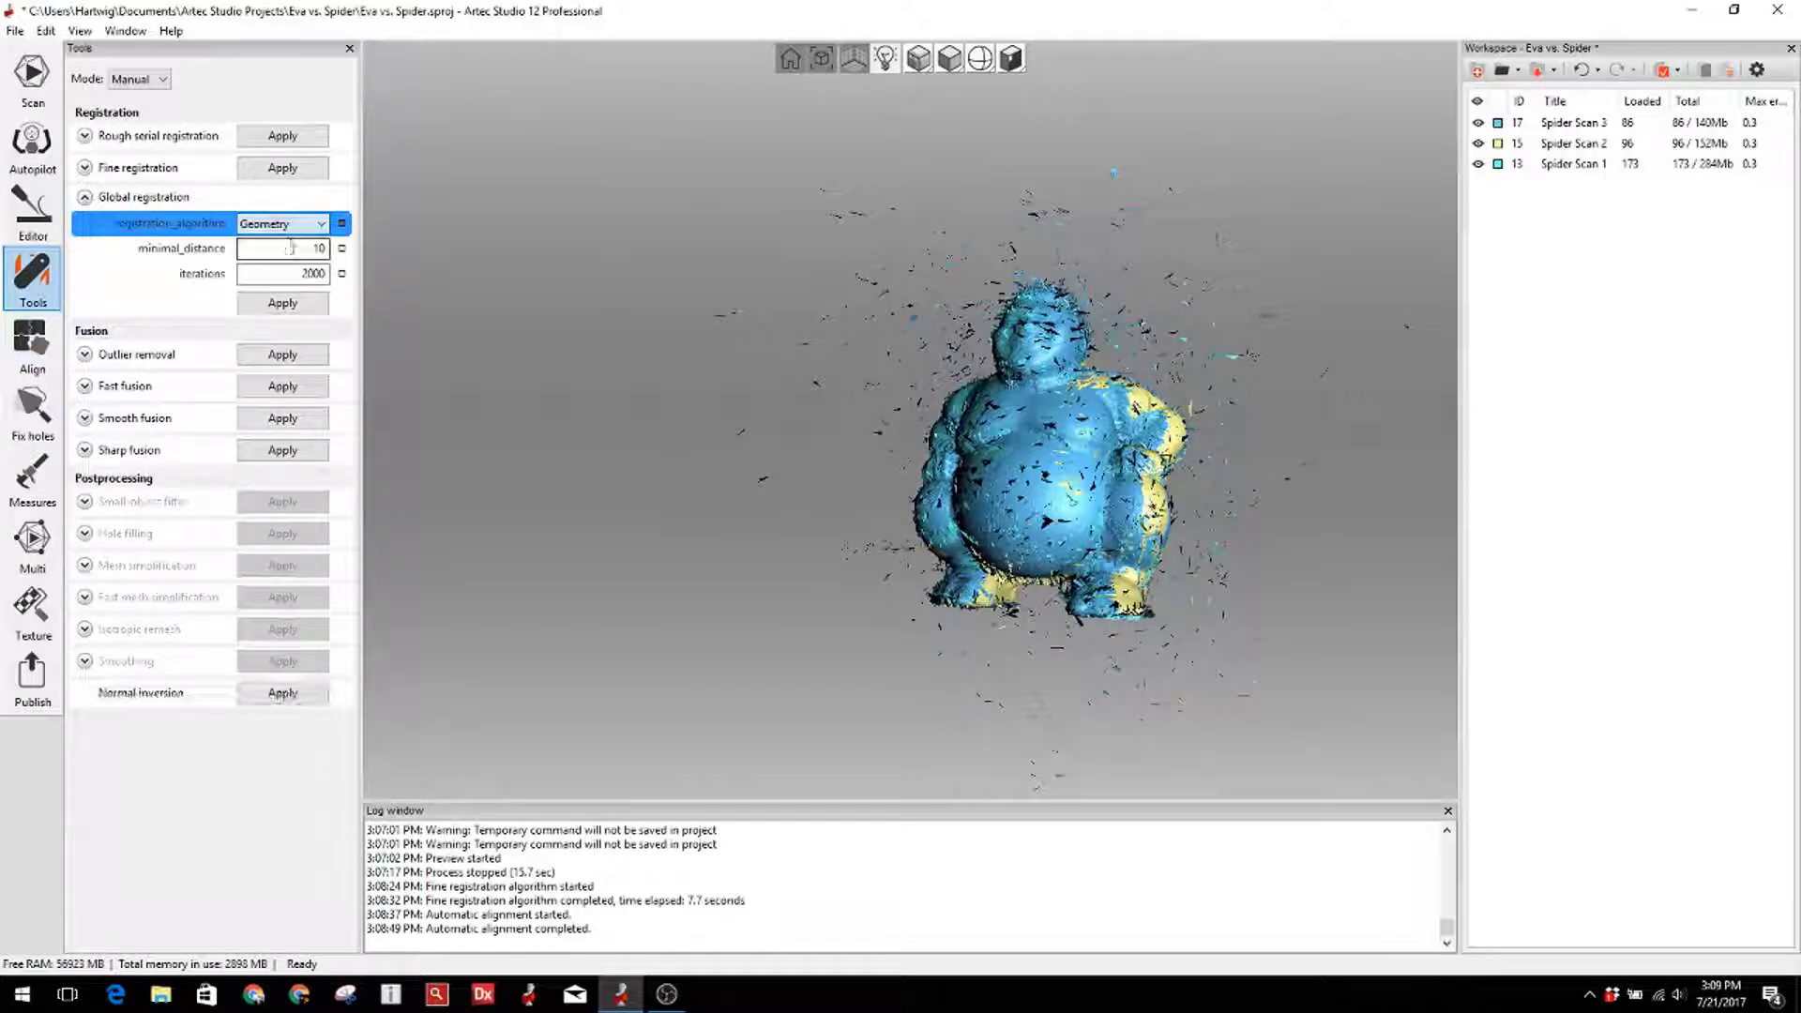
click(284, 301)
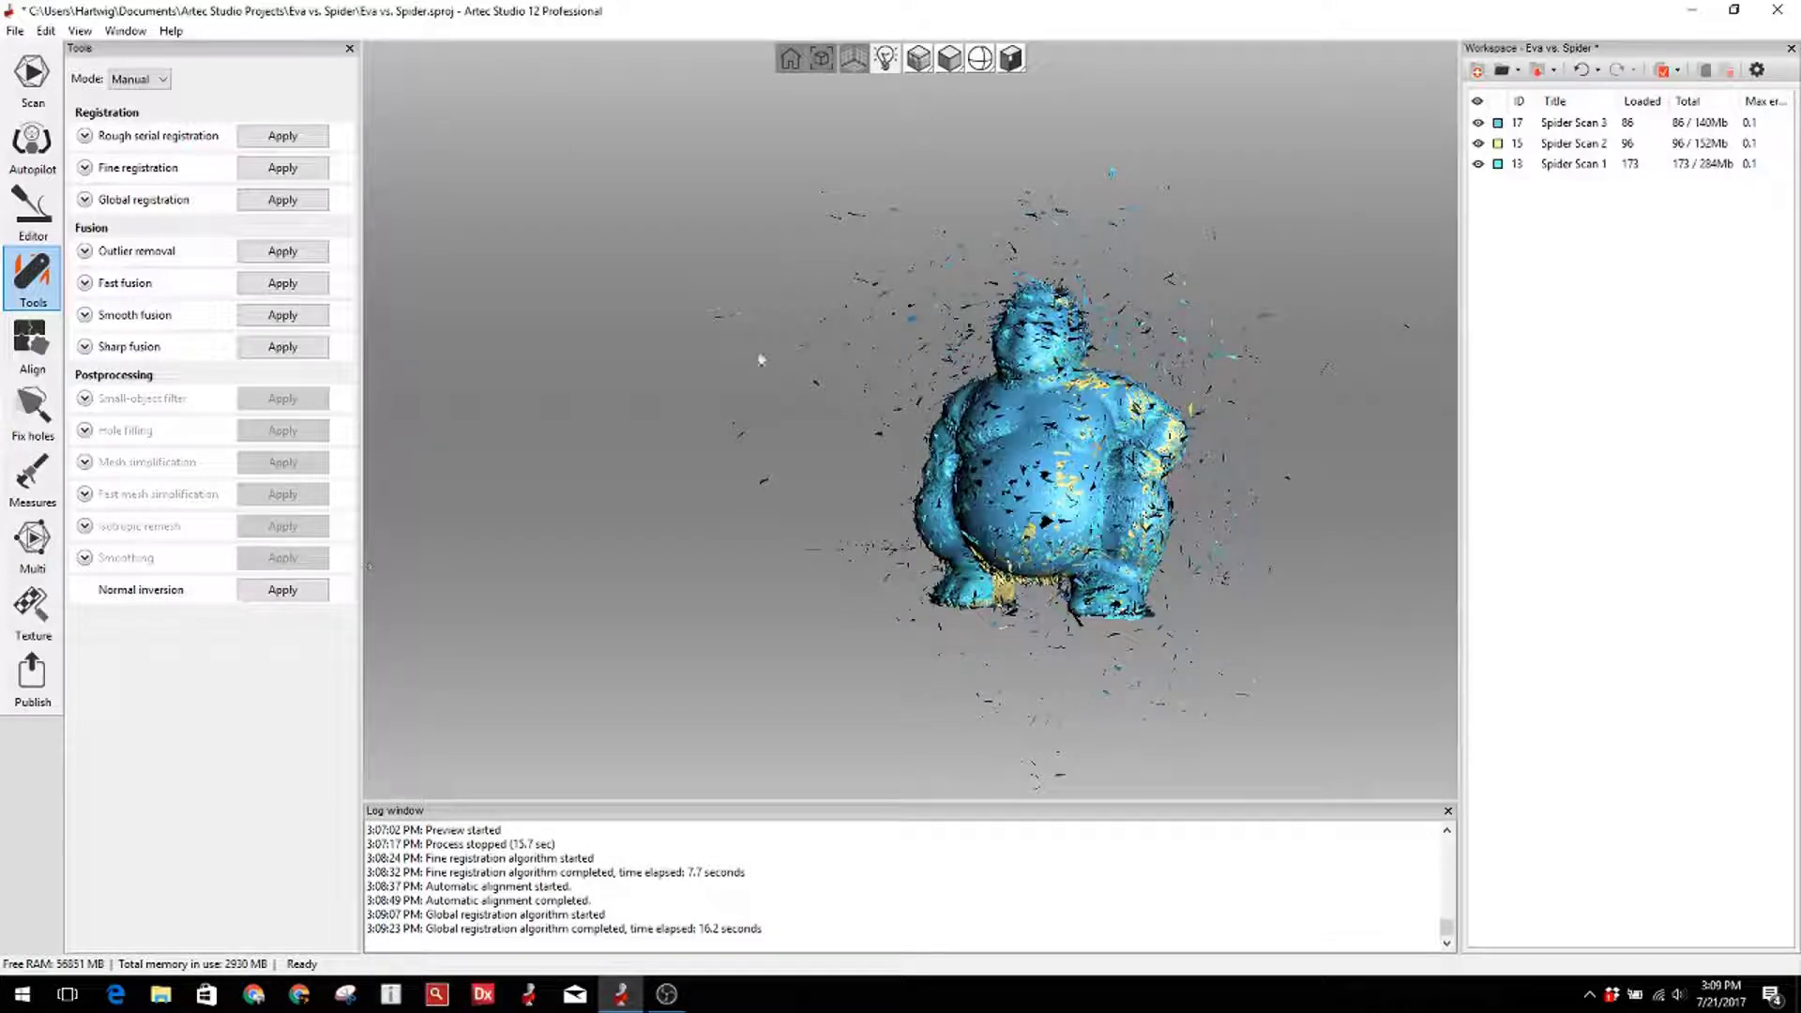
drag(1022, 543, 1154, 394)
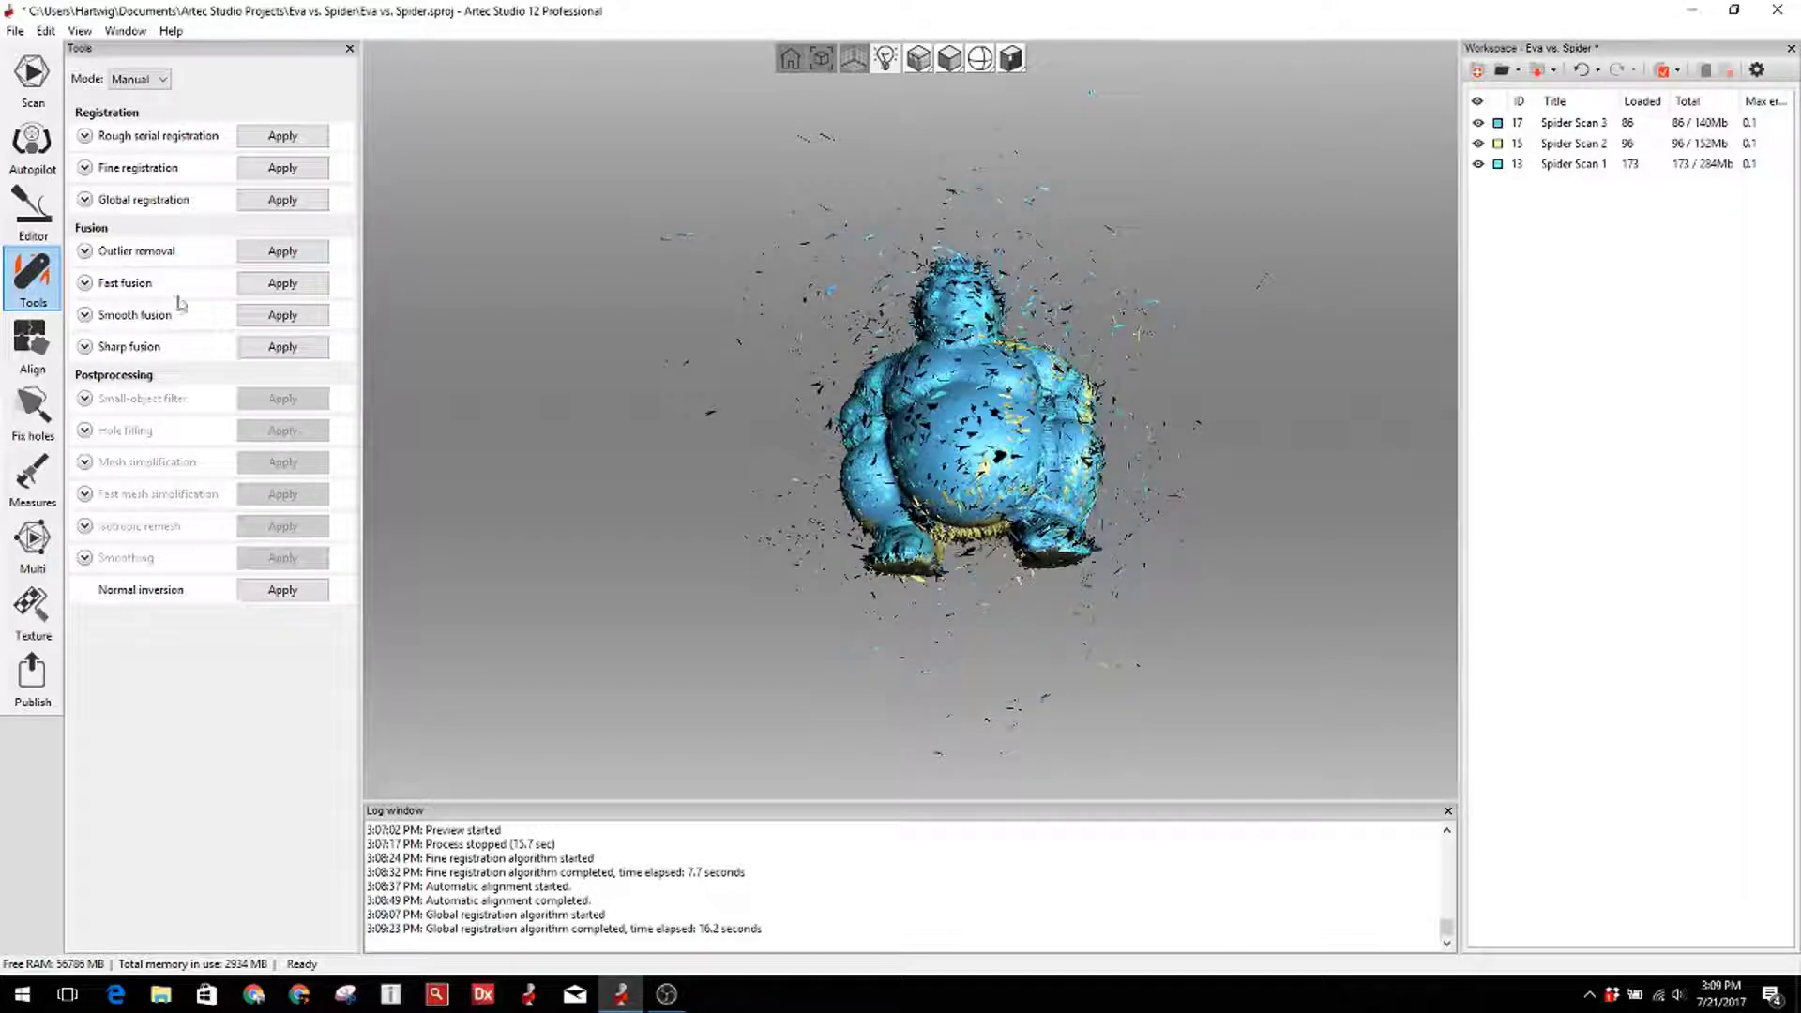
Step: Clear the Outlier removal resolution value and apply outlier removal to the three scans
click(84, 250)
click(282, 301)
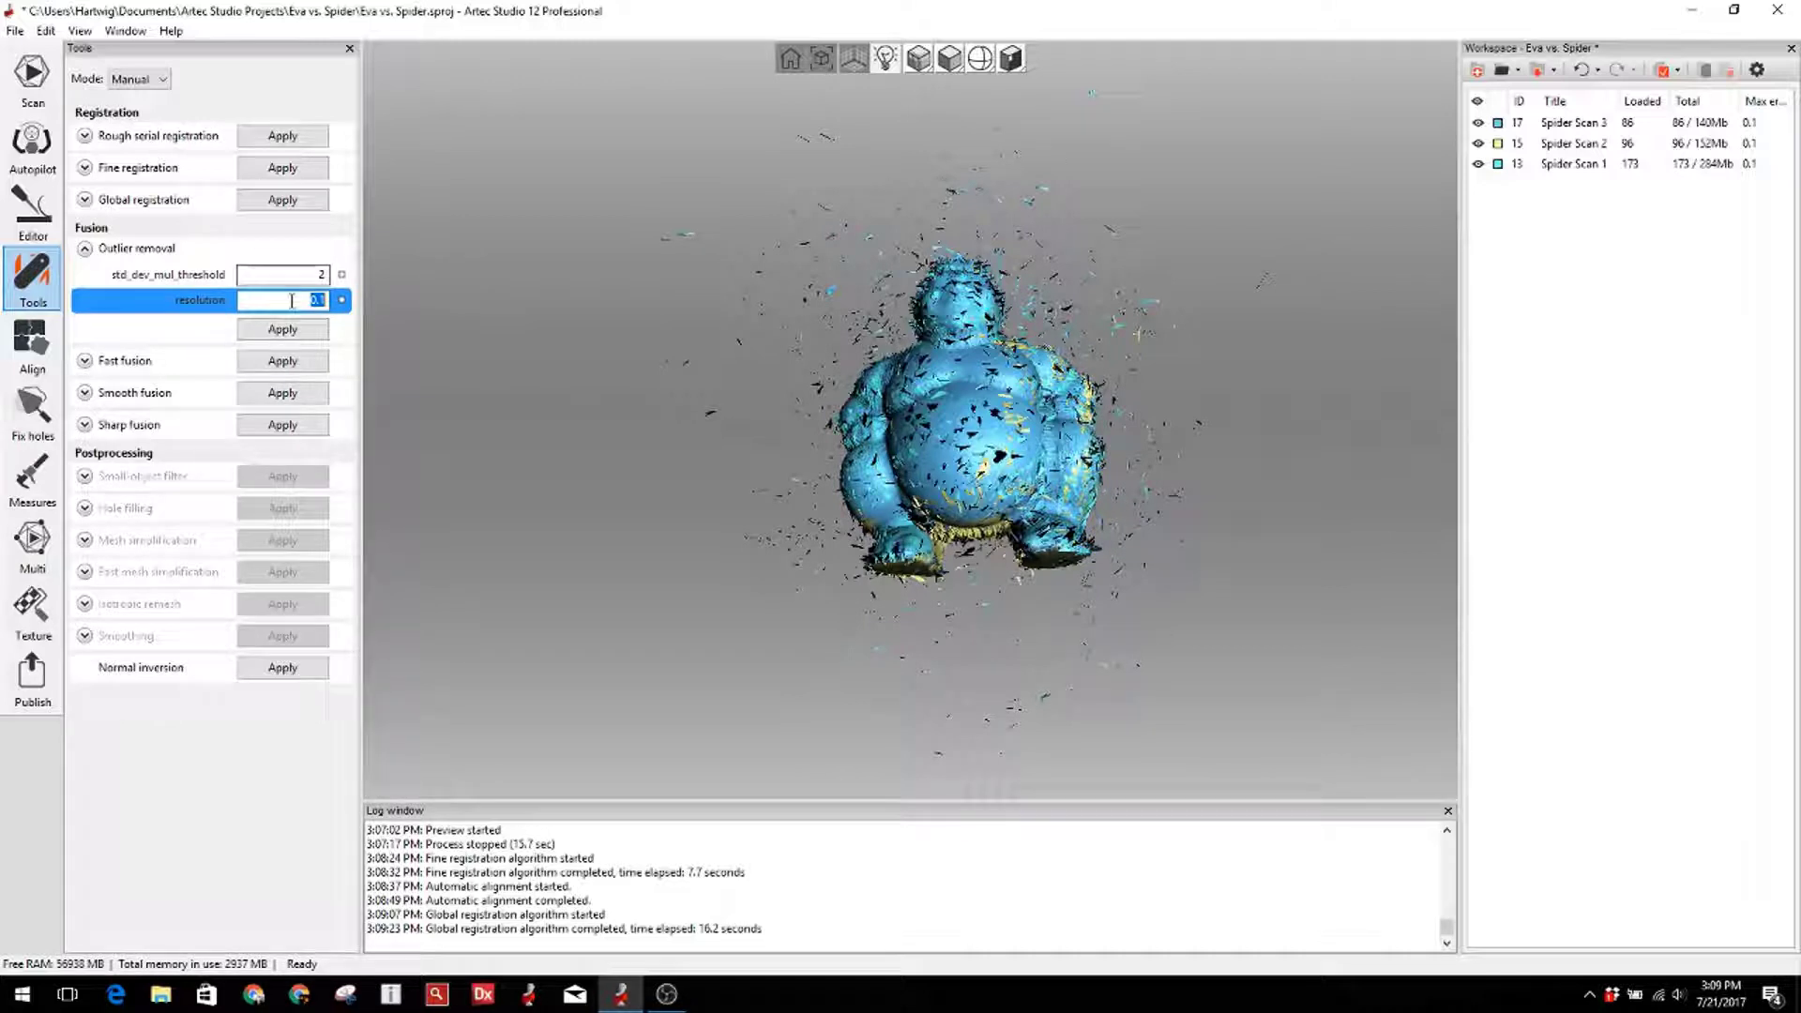
key(BackSpace)
click(286, 329)
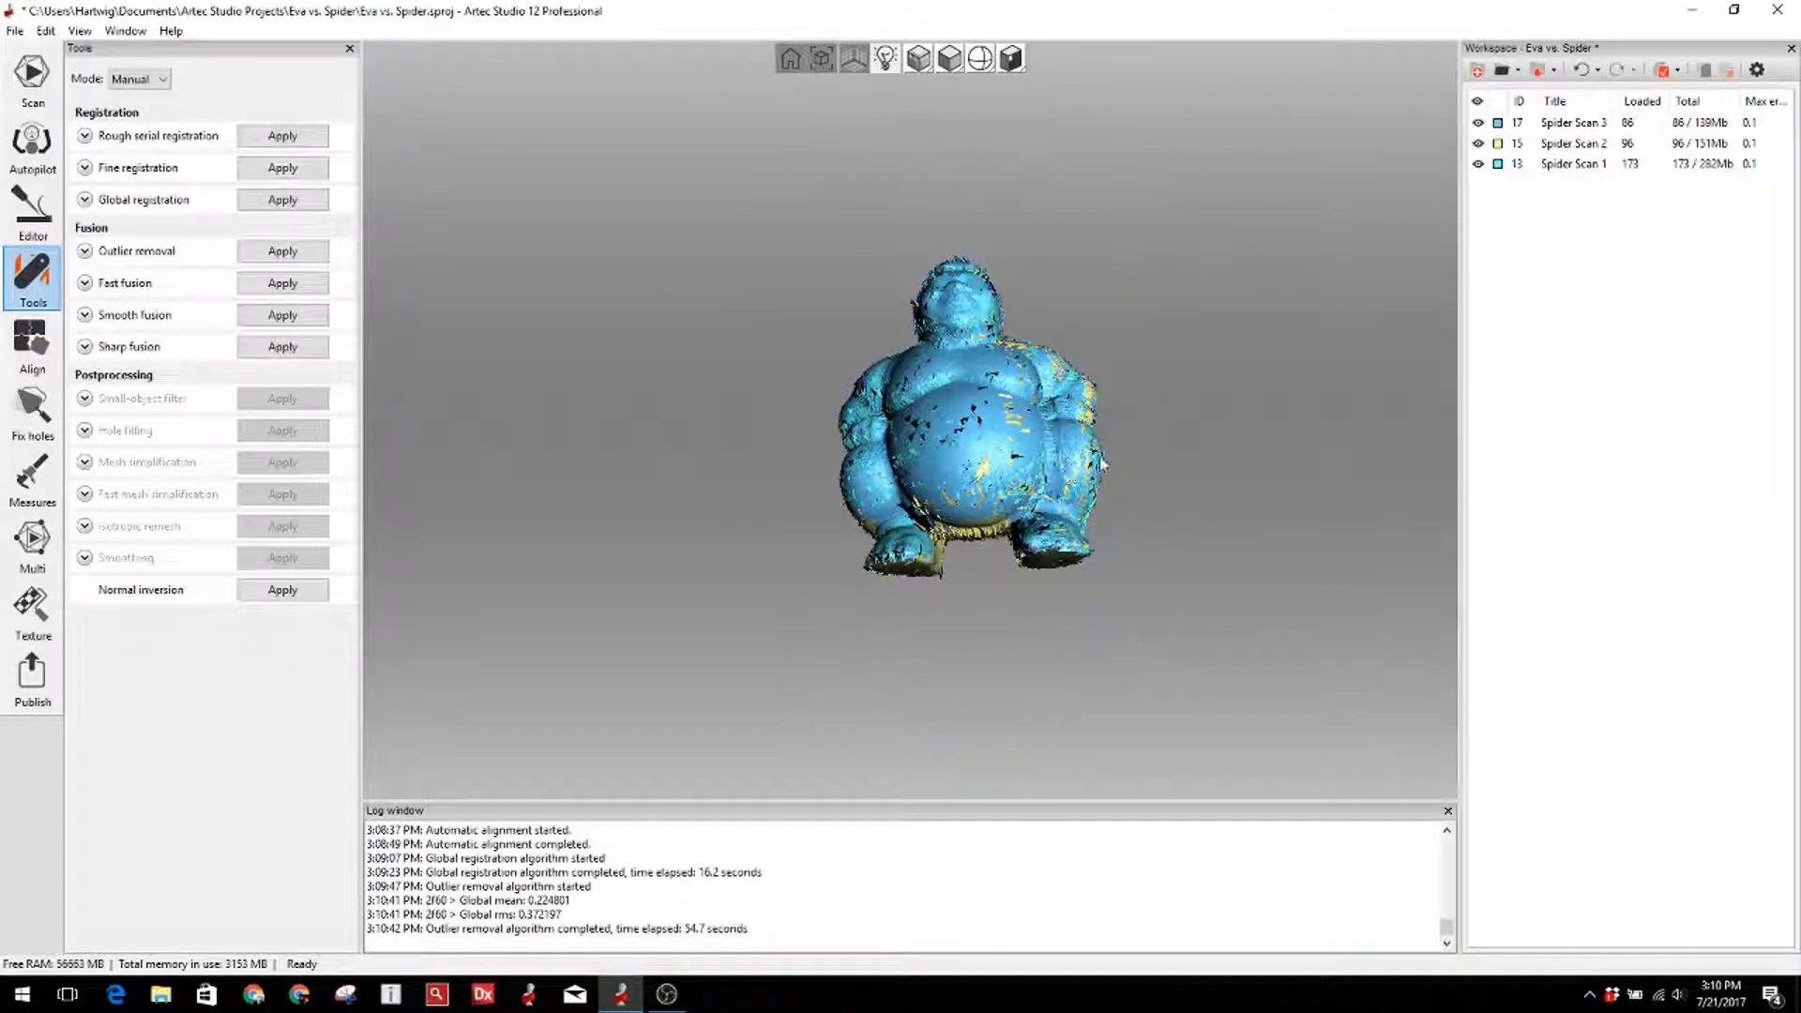
Step: Sharp-fuse the scans at resolution 0.5 with Watertight hole filling
drag(1046, 380, 1078, 460)
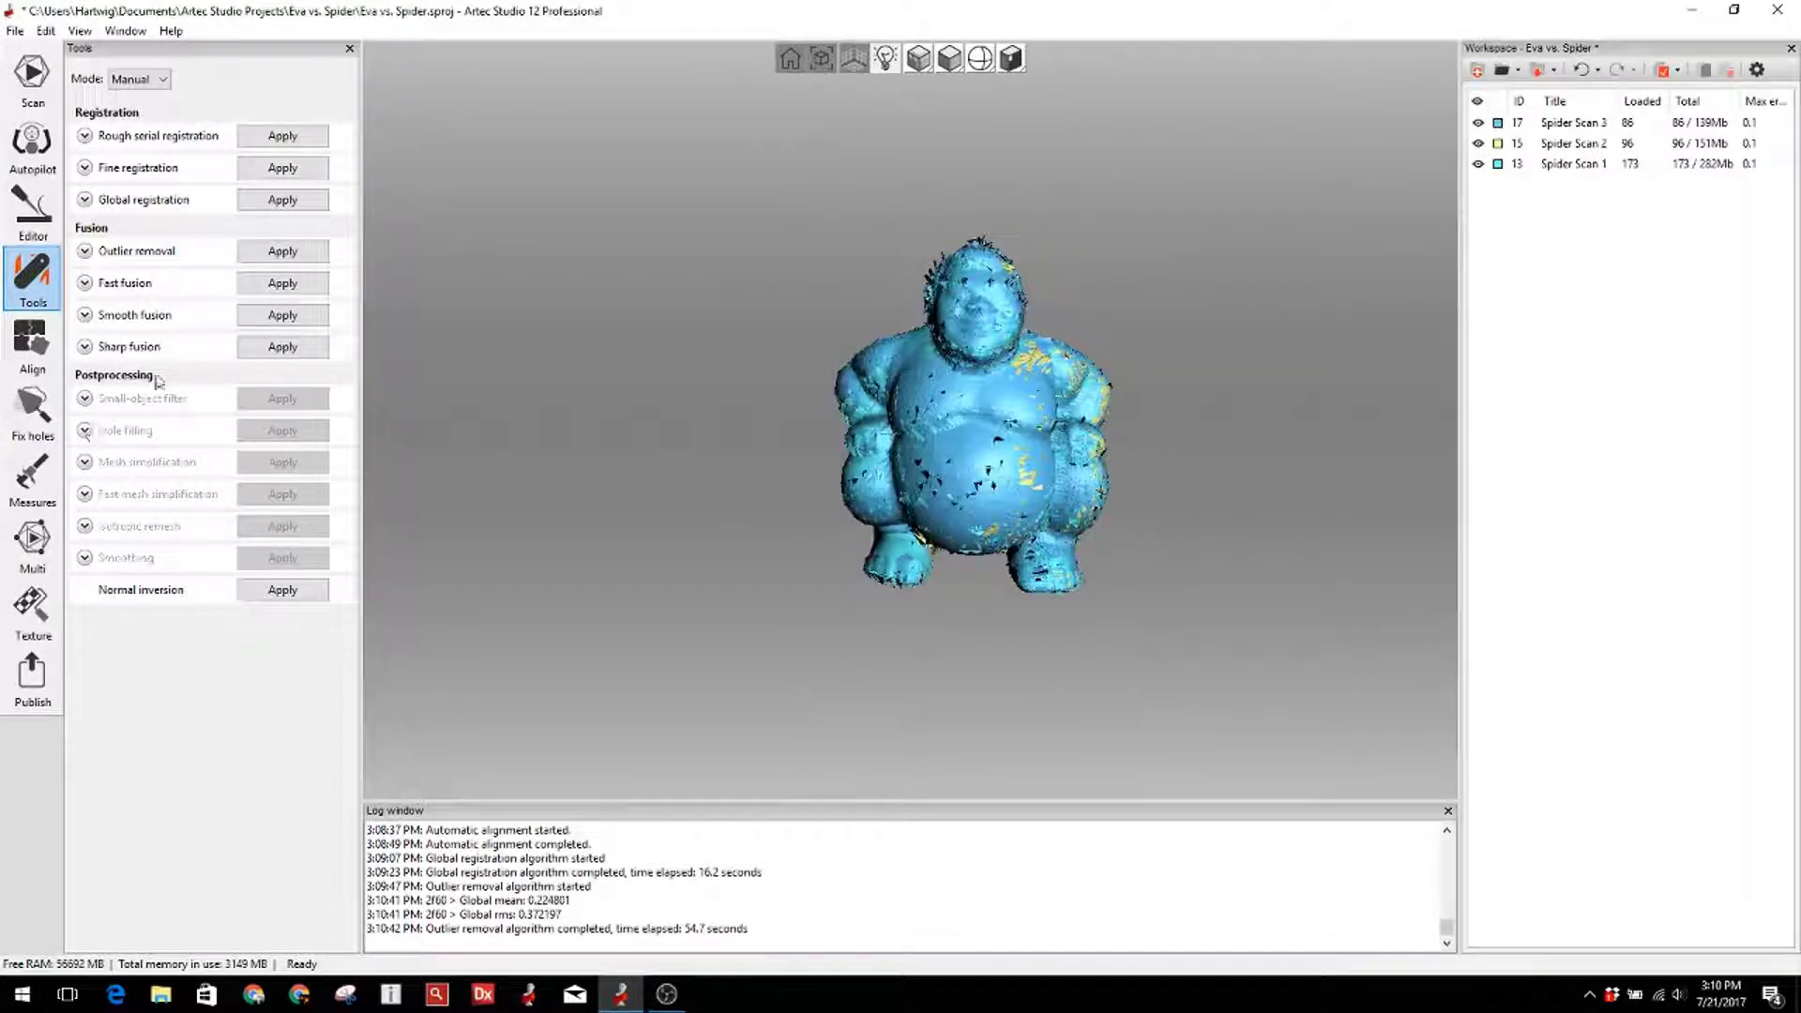
click(85, 347)
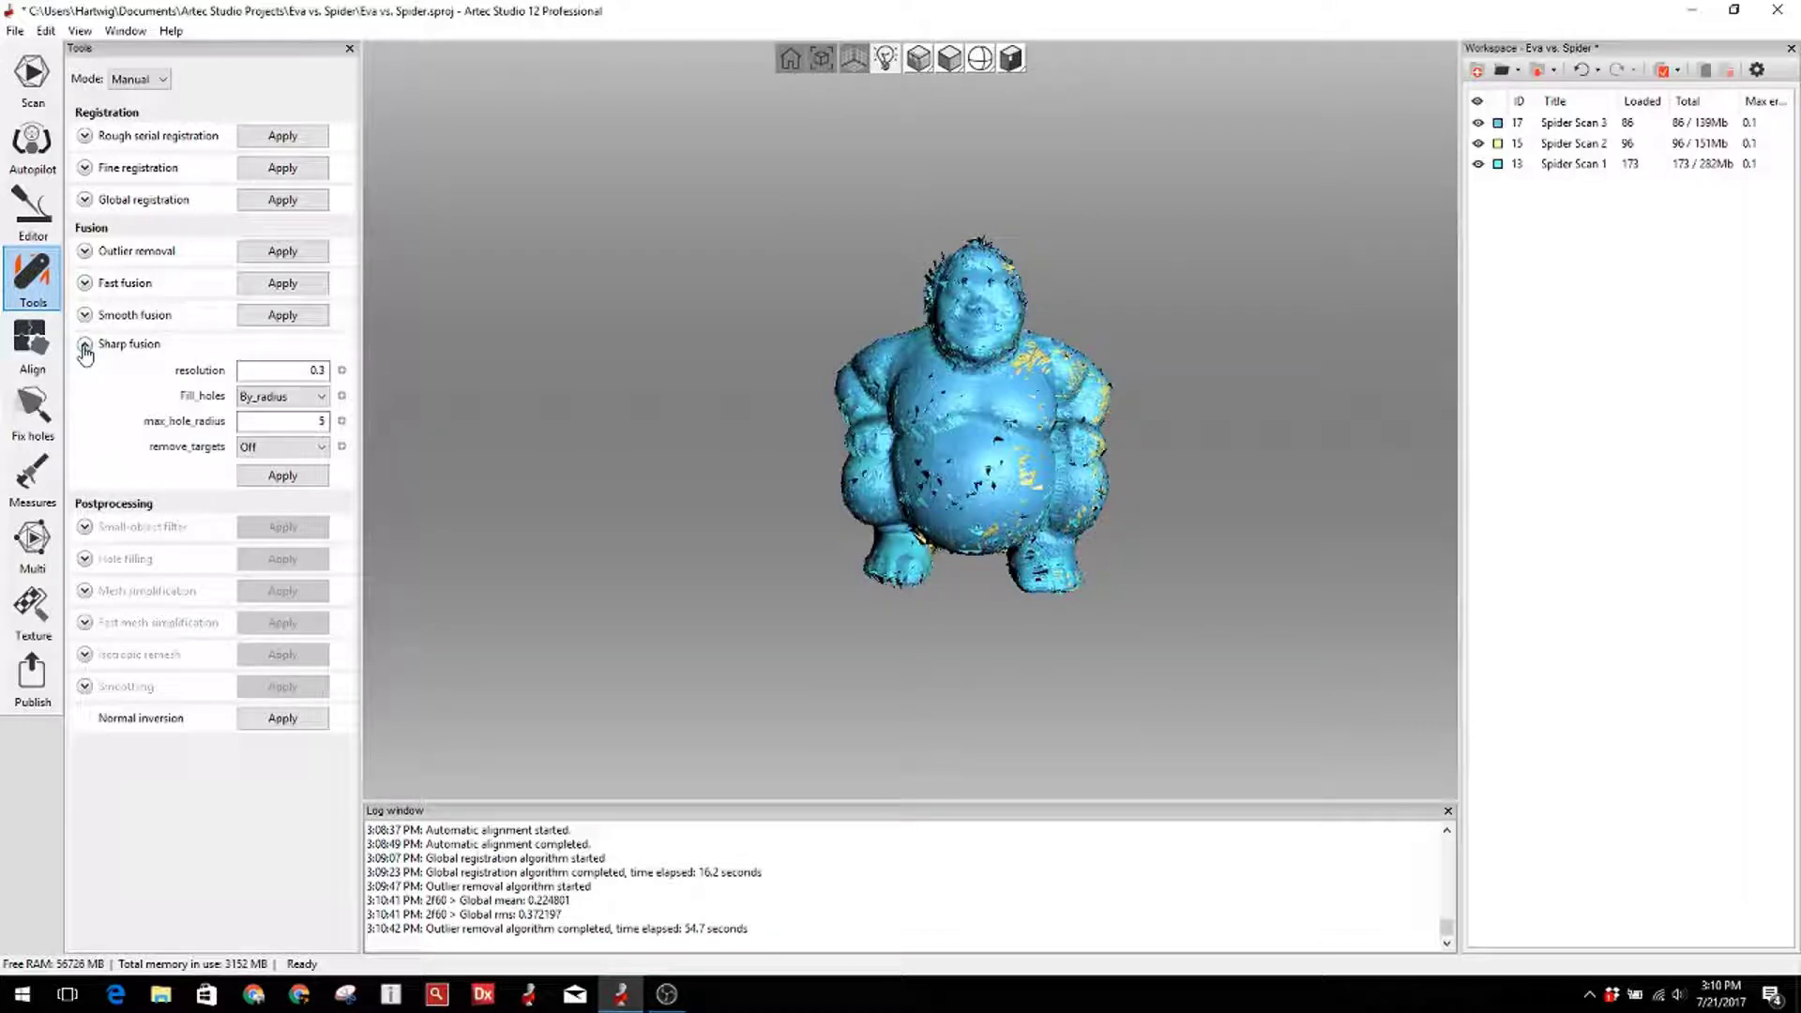
click(298, 377)
key(BackSpace)
text(.5)
click(281, 395)
click(261, 446)
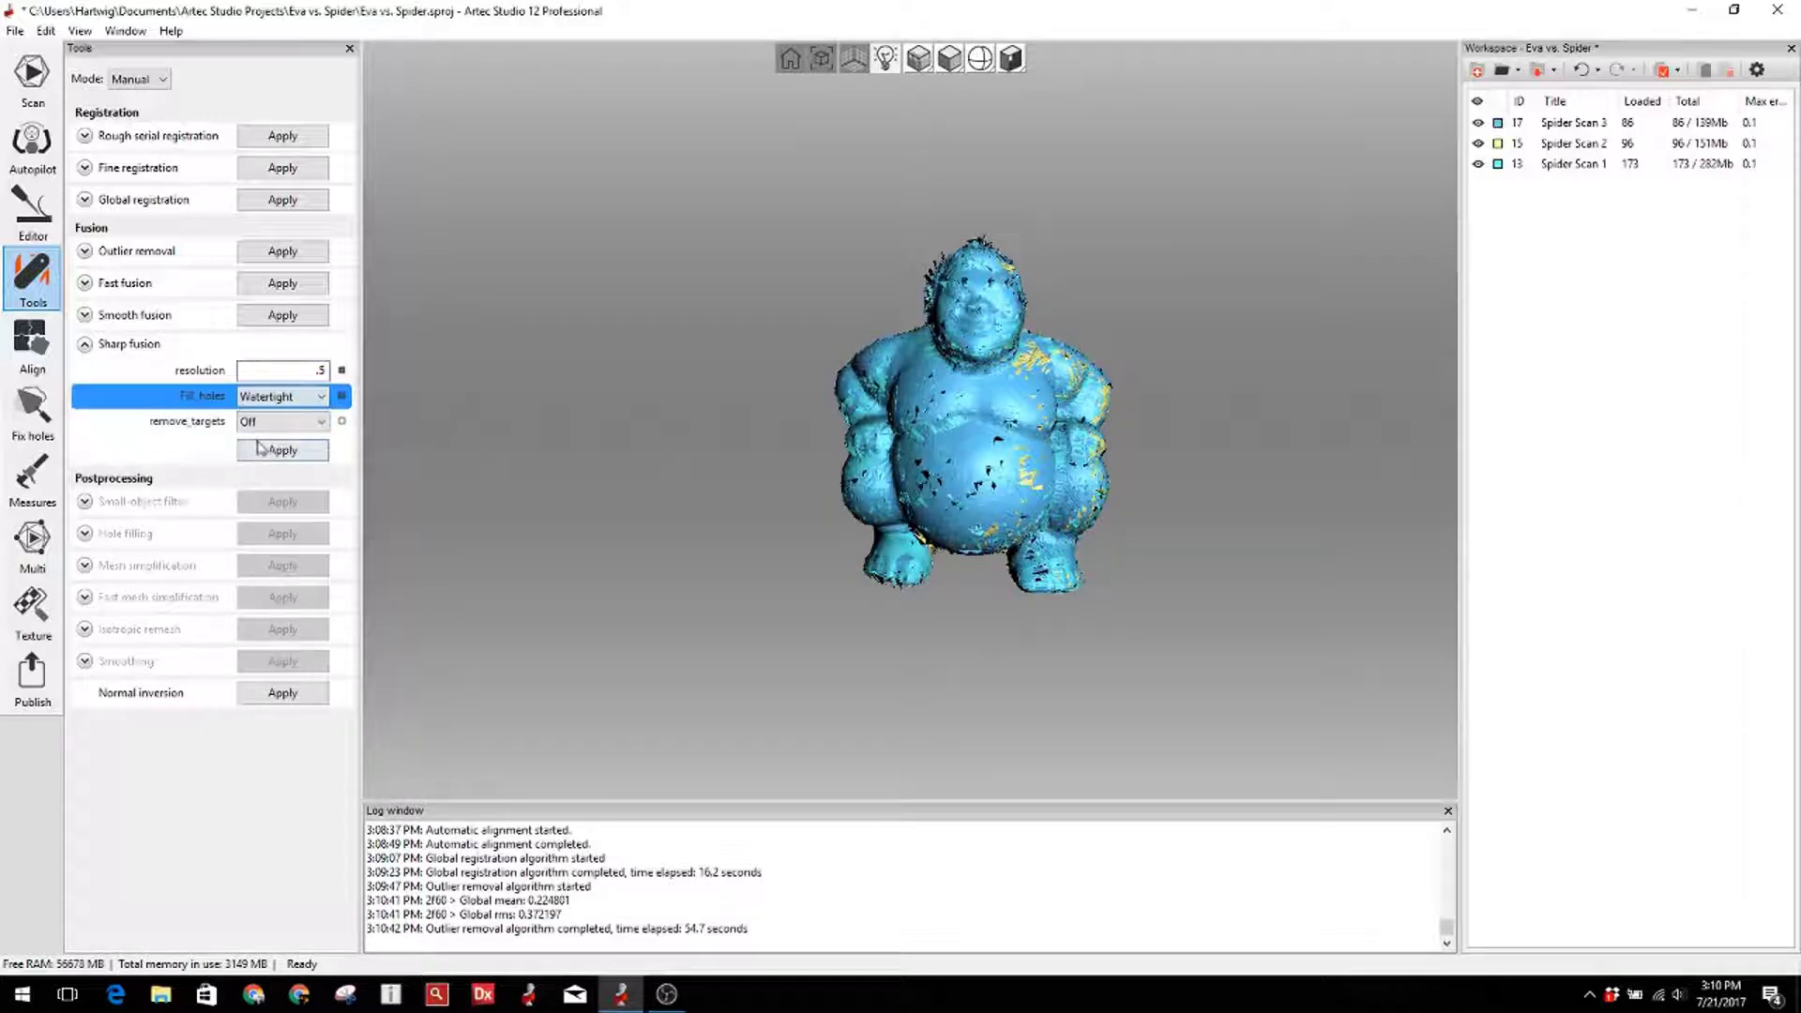
click(281, 455)
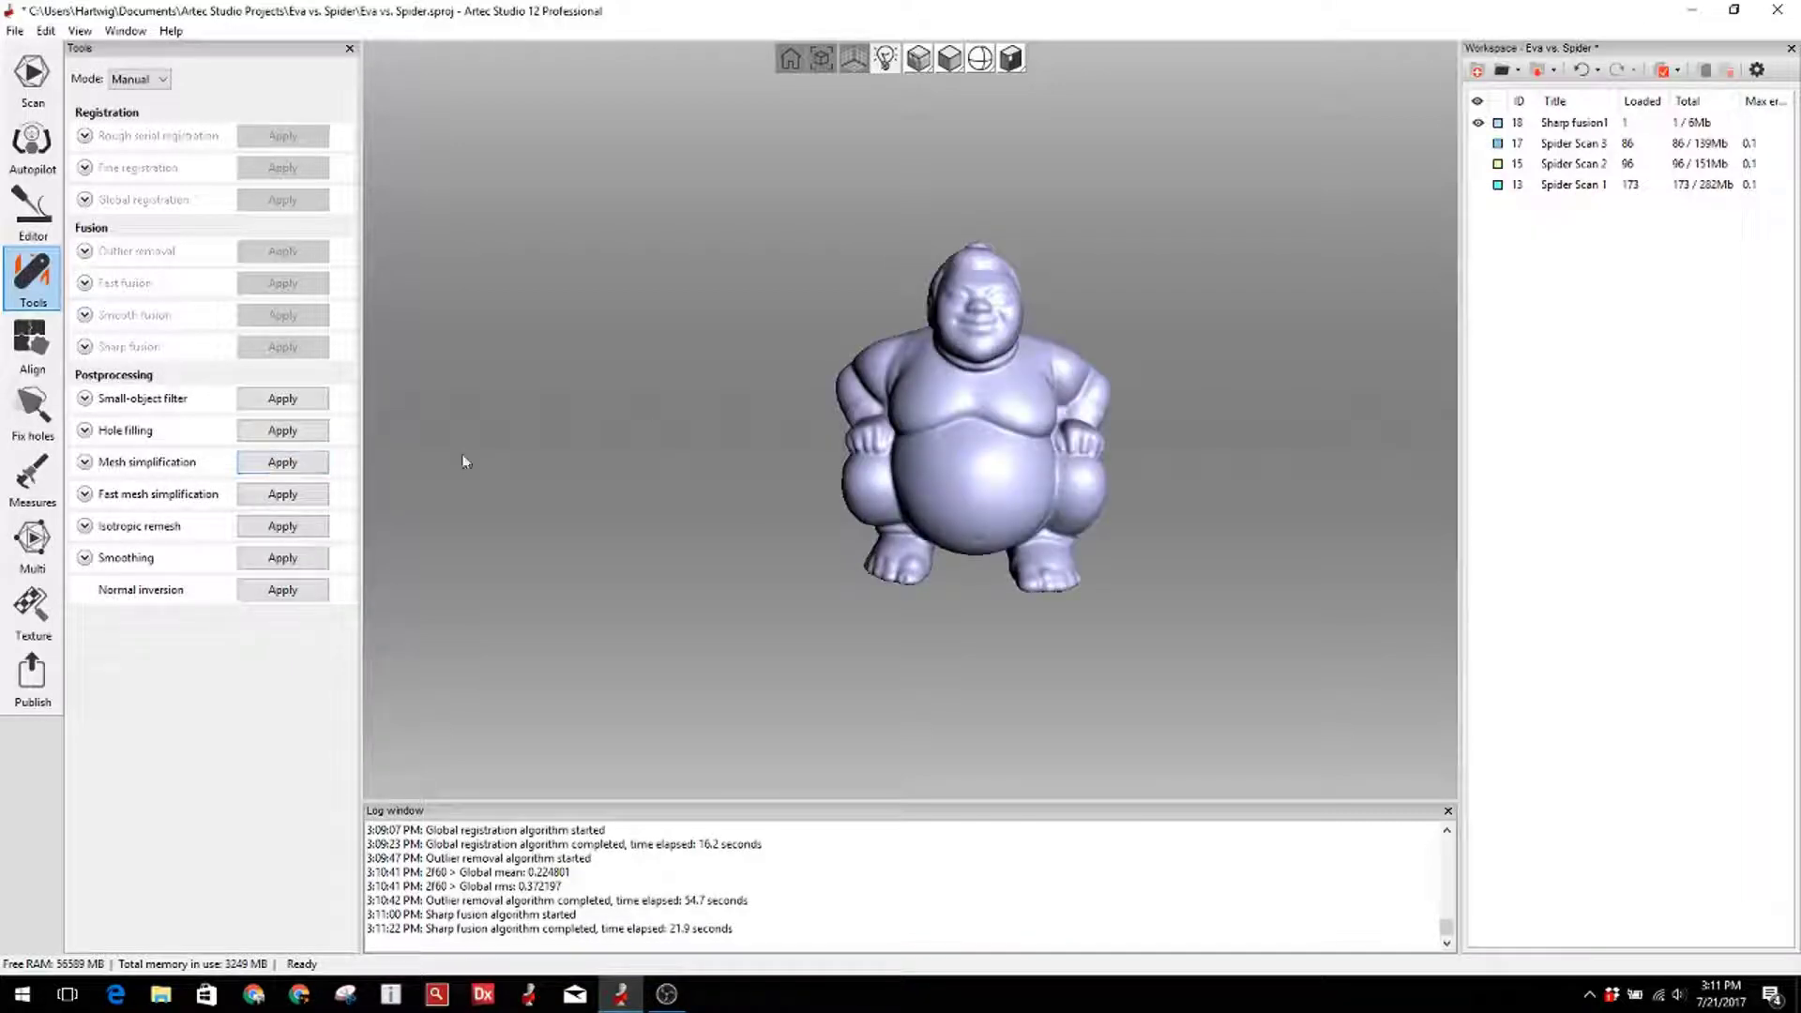
Step: Switch the render mode to Wire over solid and zoom in to inspect the mesh triangles
scroll(1068, 436, up, 5)
right_drag(1144, 416, 1038, 446)
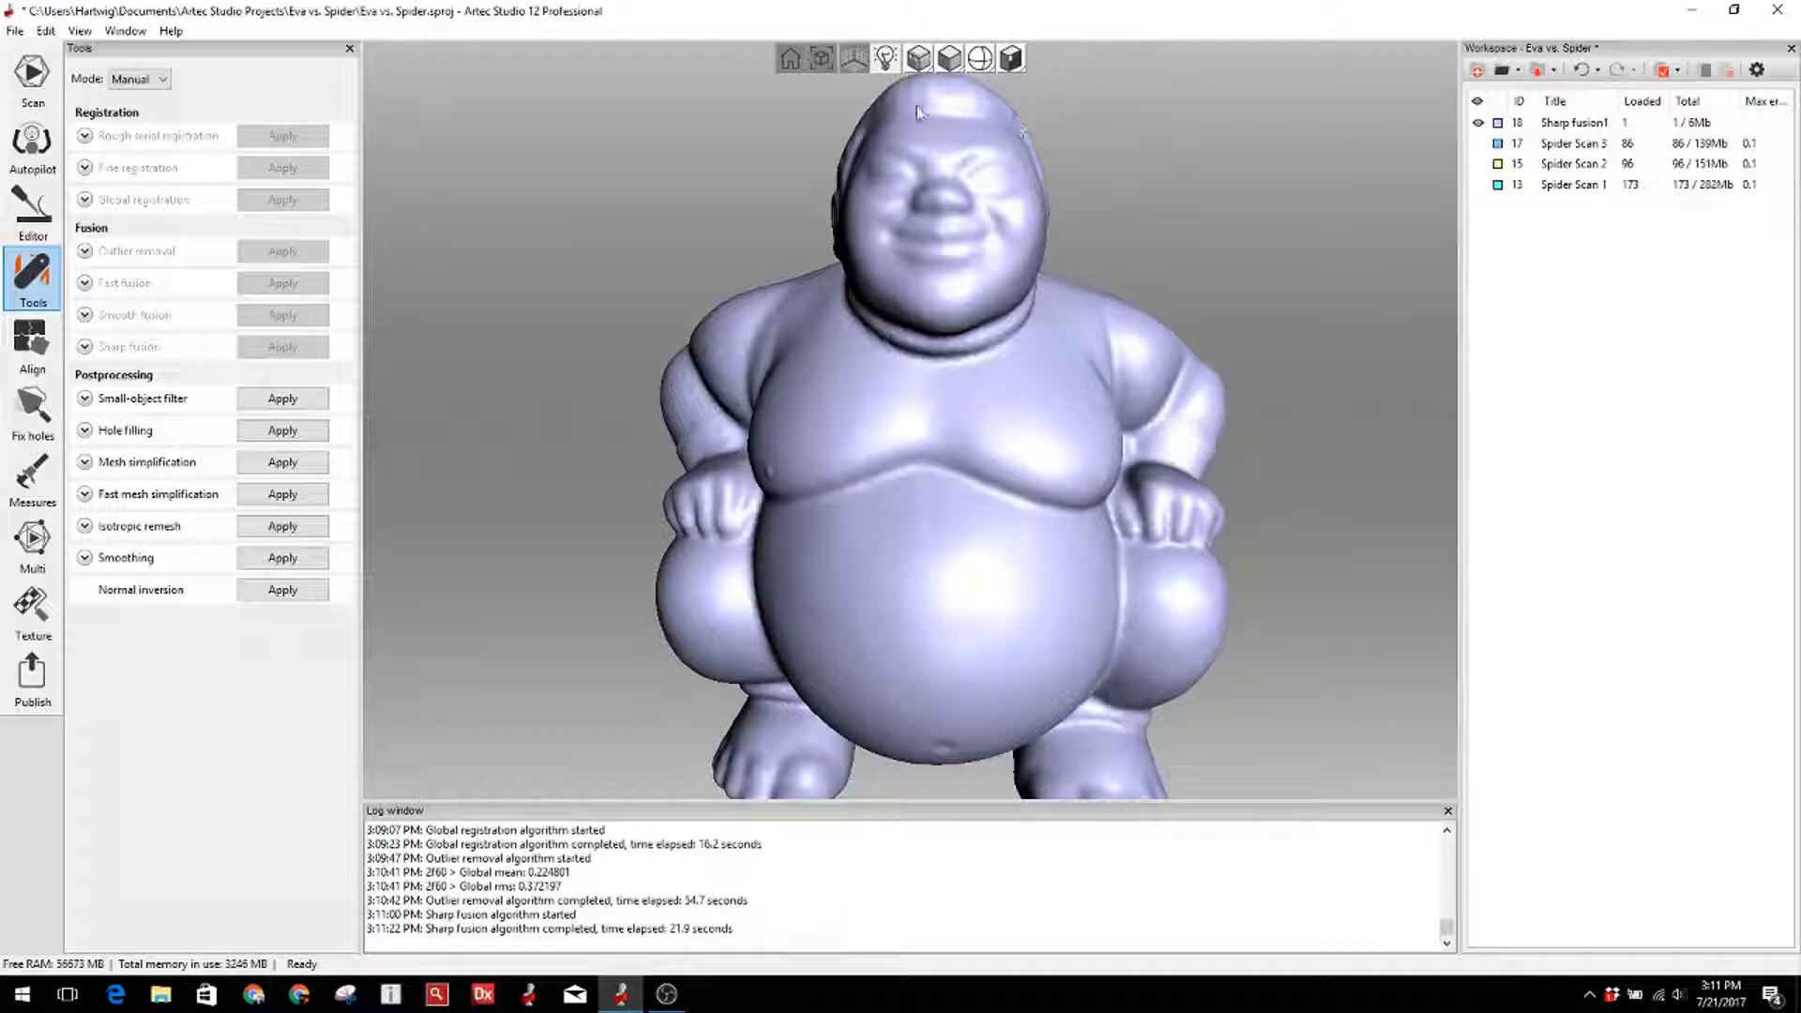
click(918, 60)
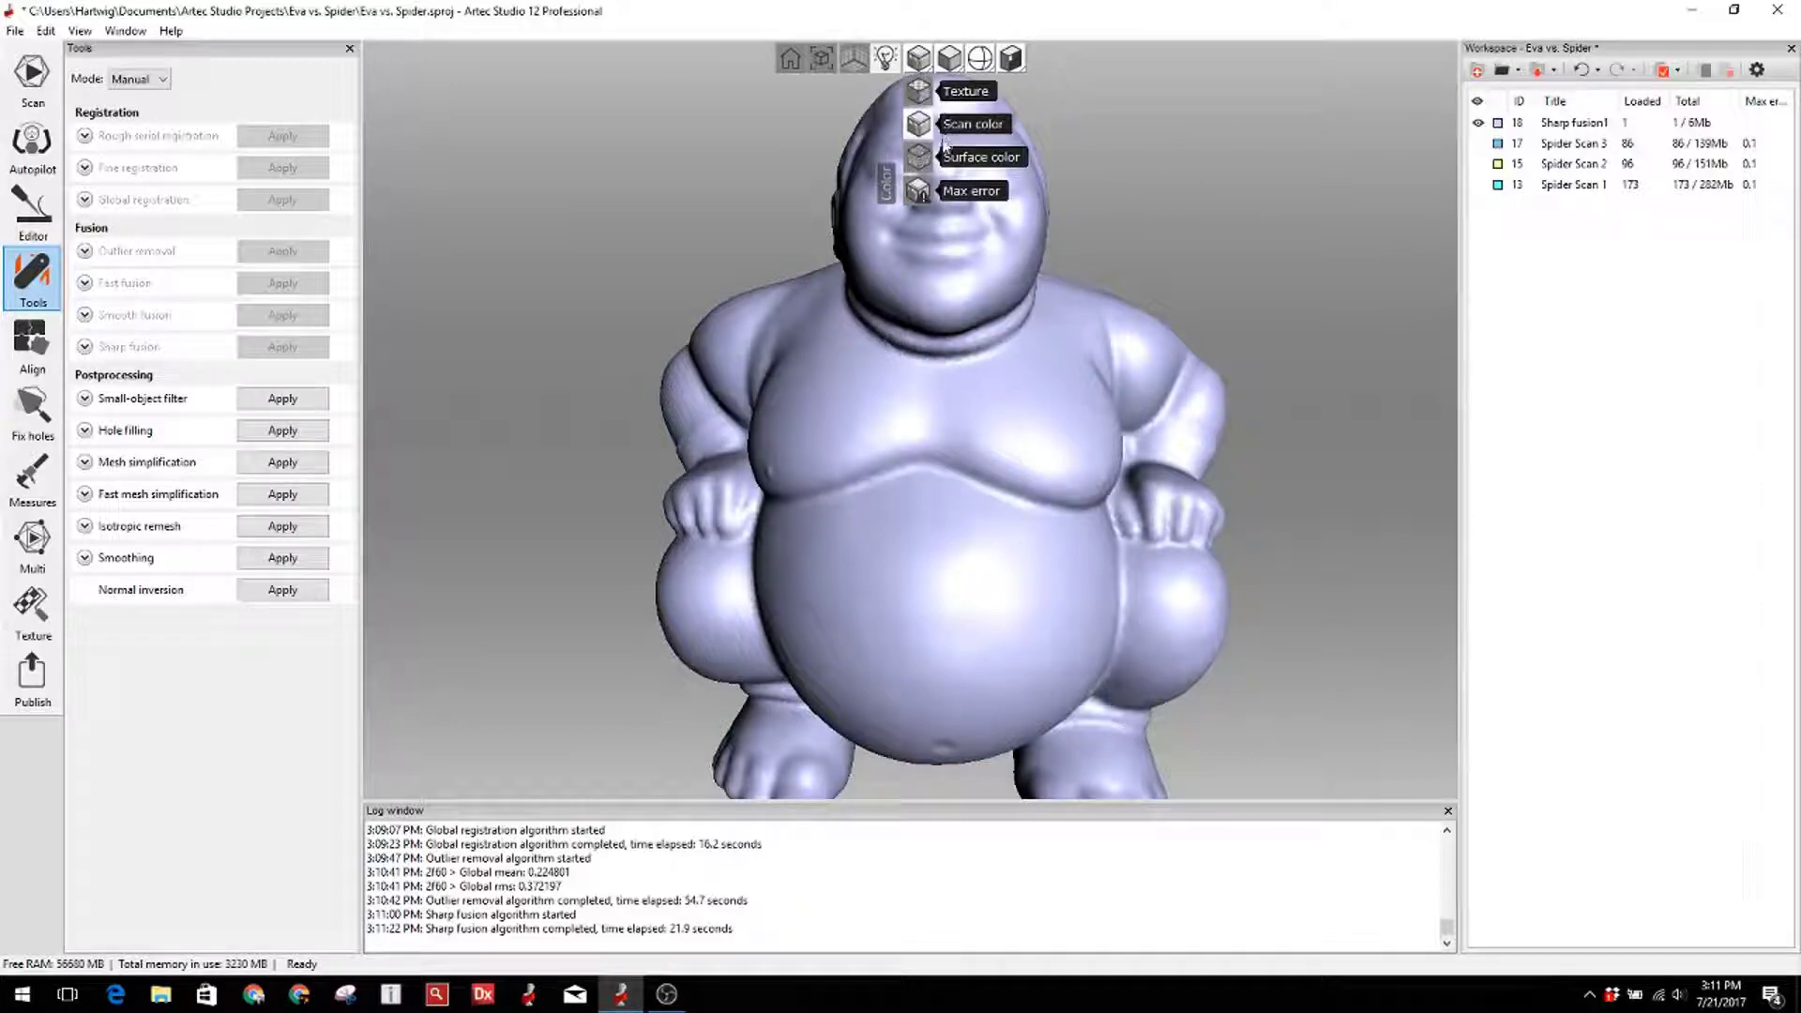
click(949, 58)
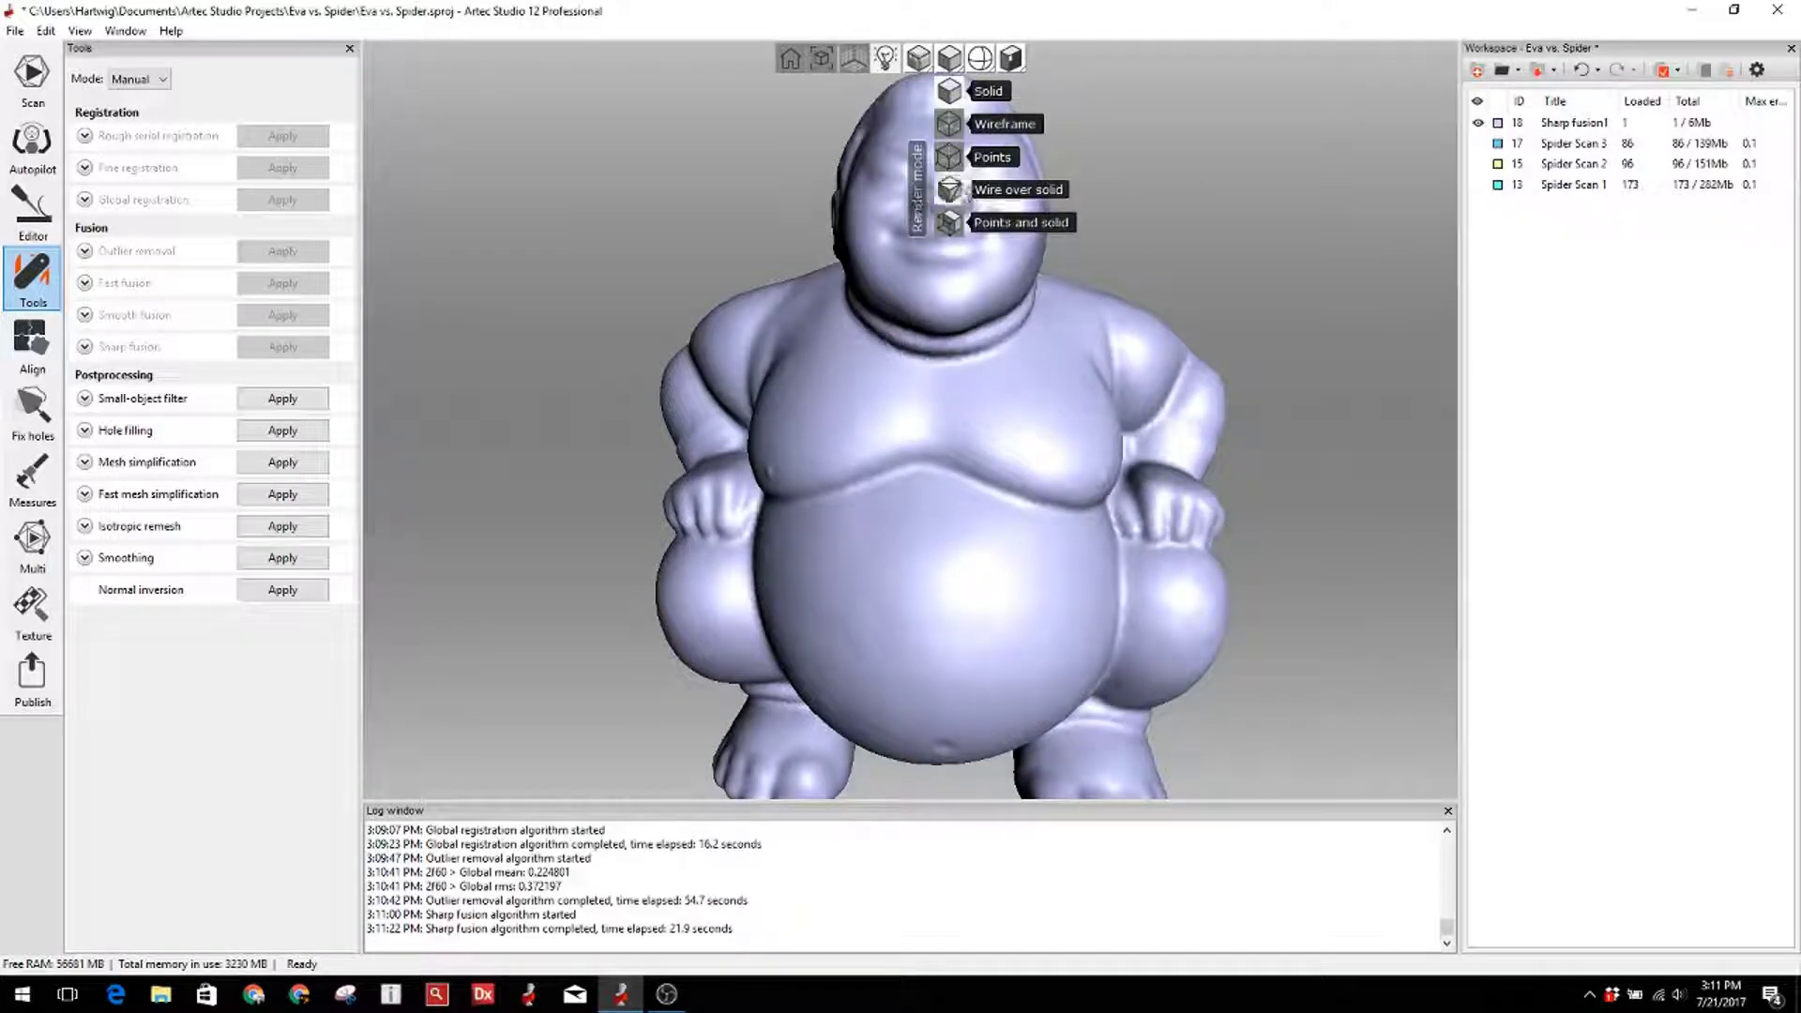
click(951, 191)
scroll(1111, 358, up, 5)
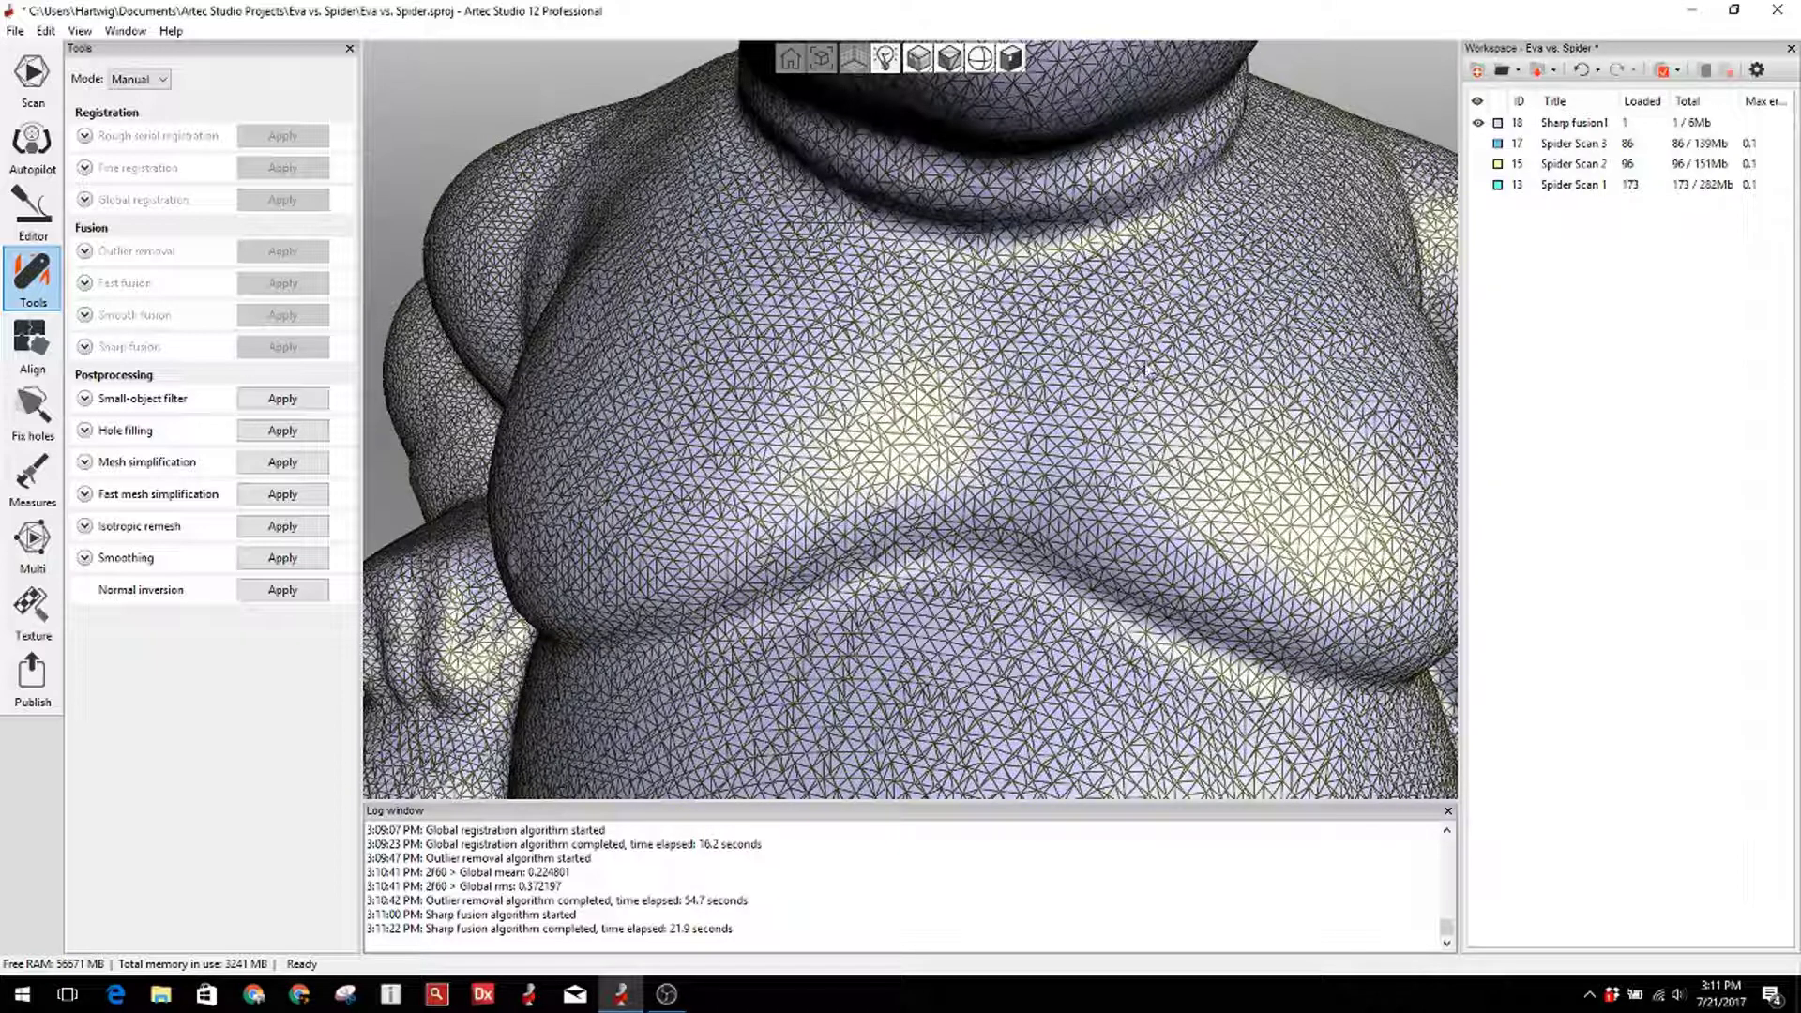
scroll(1130, 383, down, 10)
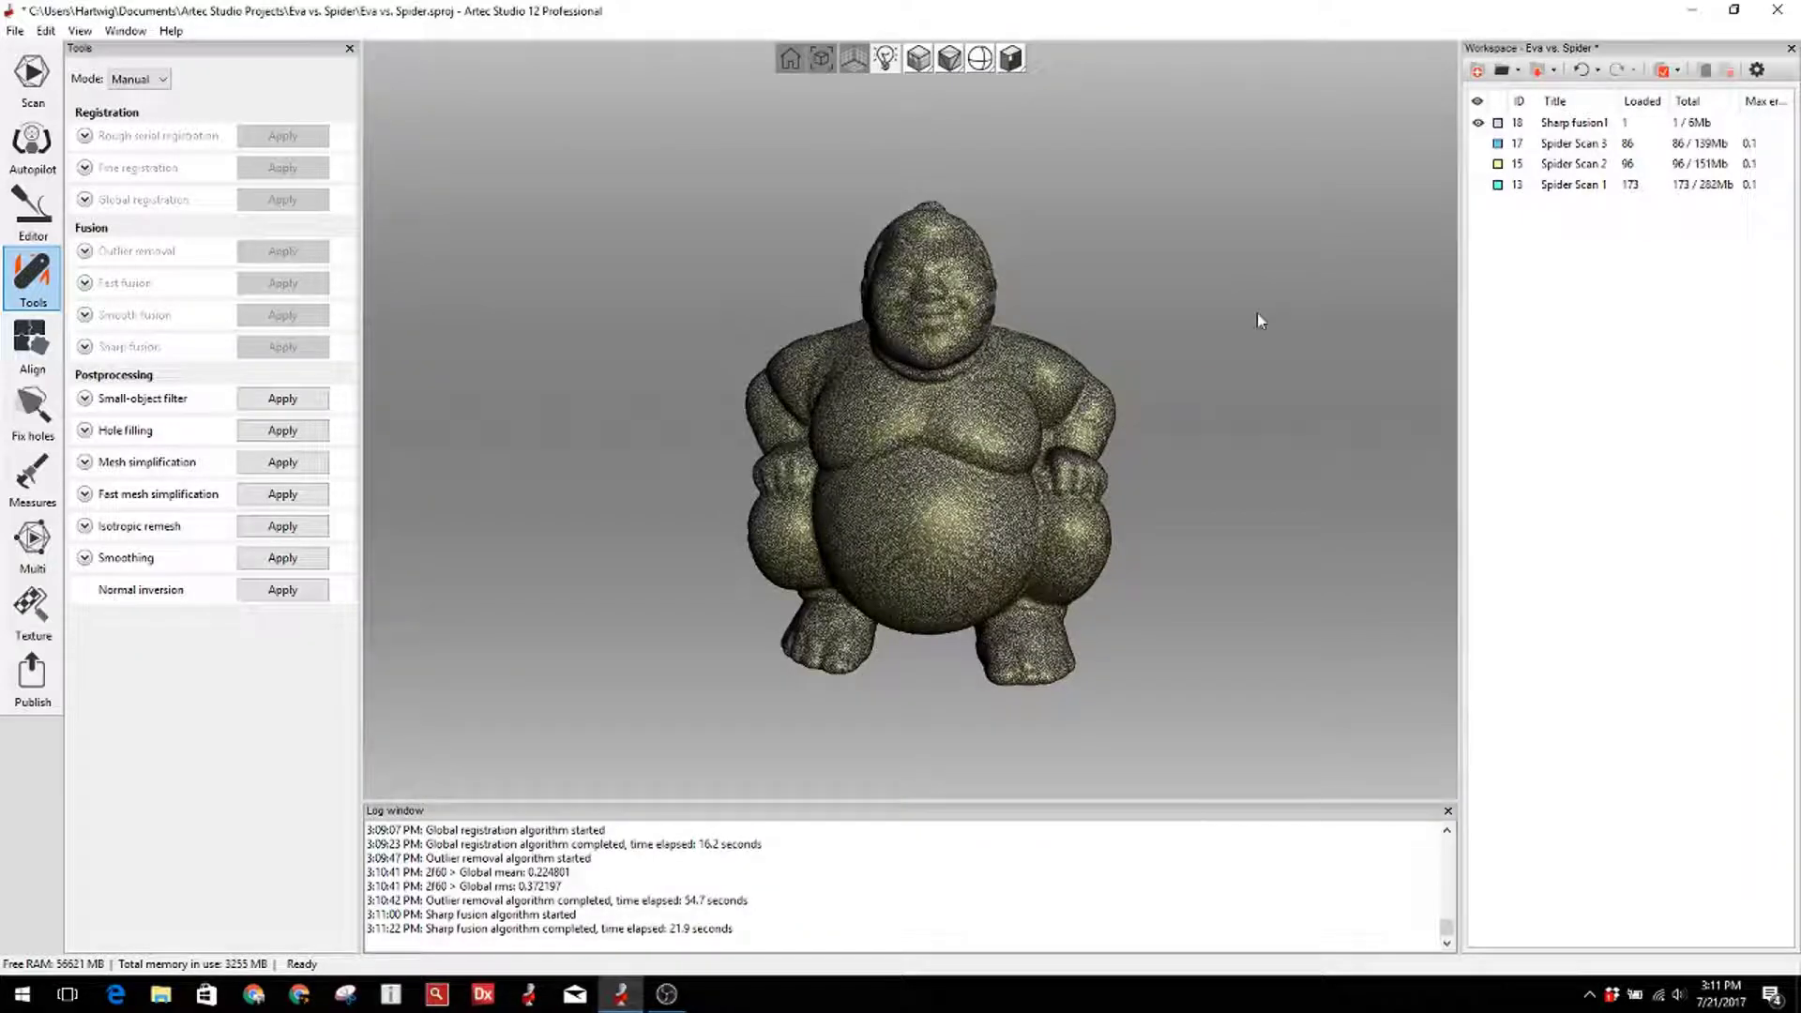
scroll(1051, 539, up, 10)
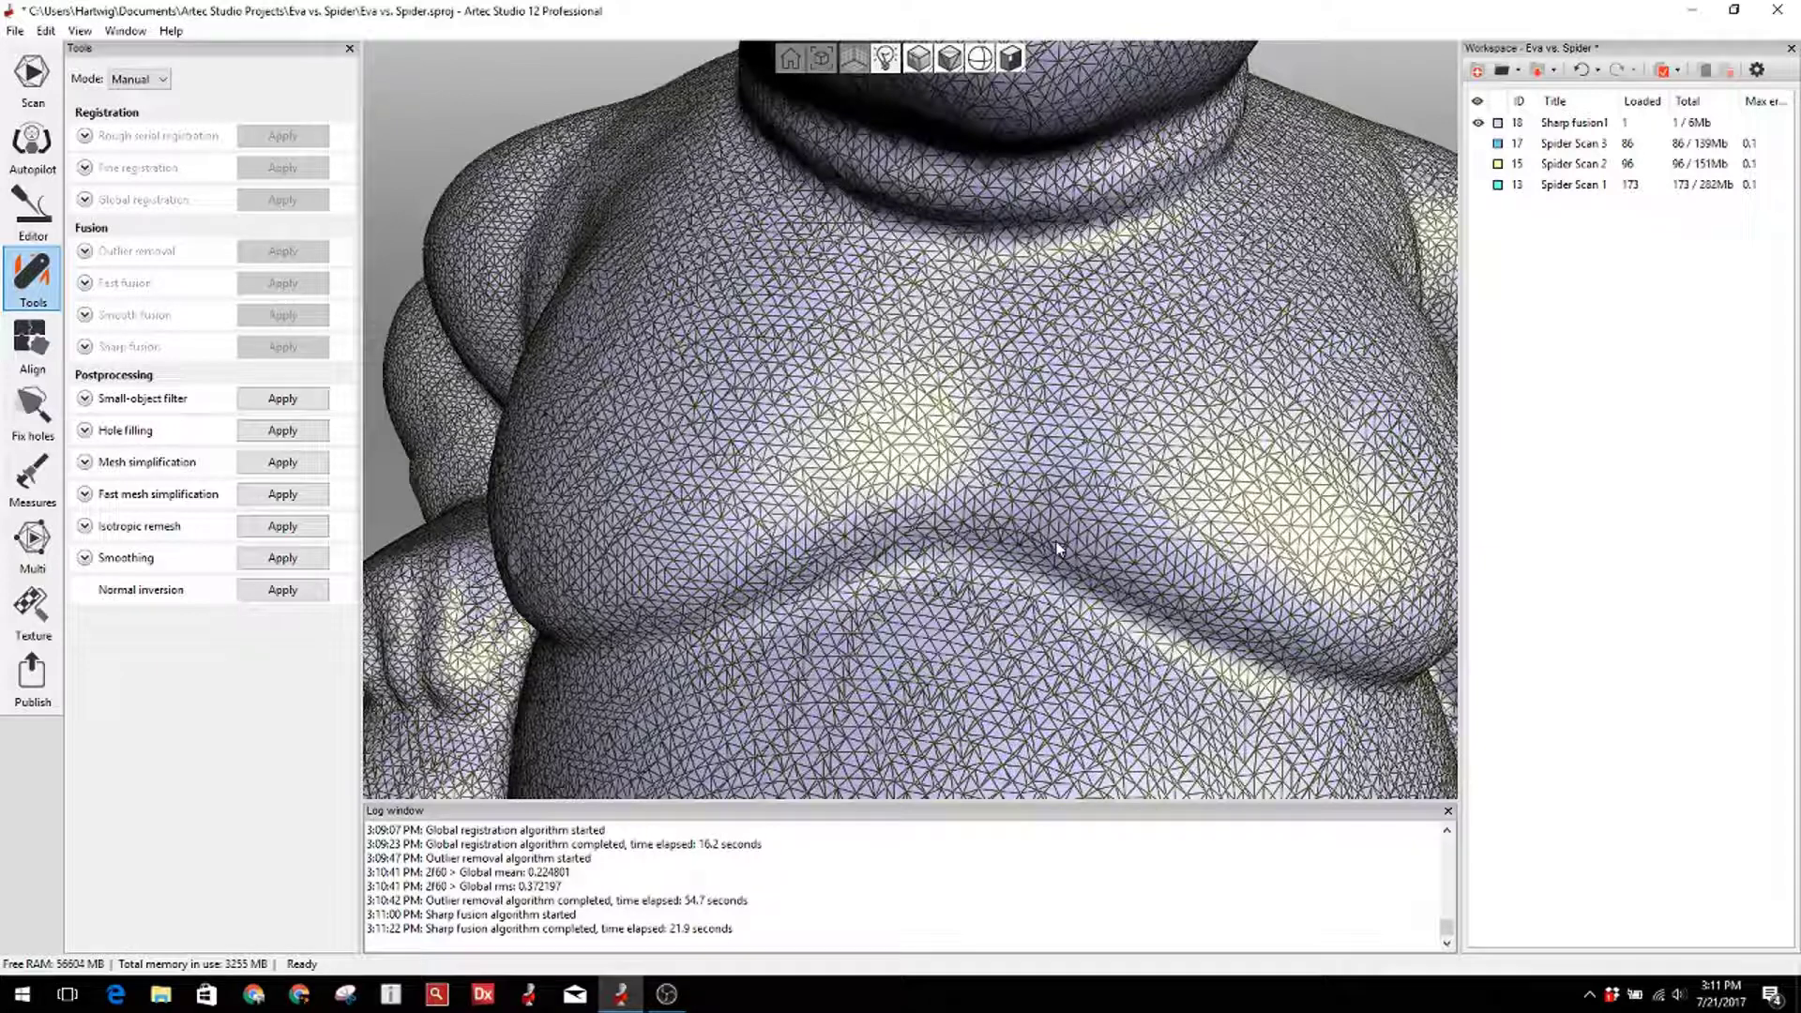
scroll(1050, 543, down, 10)
drag(1124, 443, 849, 569)
Step: Apply the Leave_biggest small-object filter in Solid view, then inspect Sharp fusion1's properties
click(84, 397)
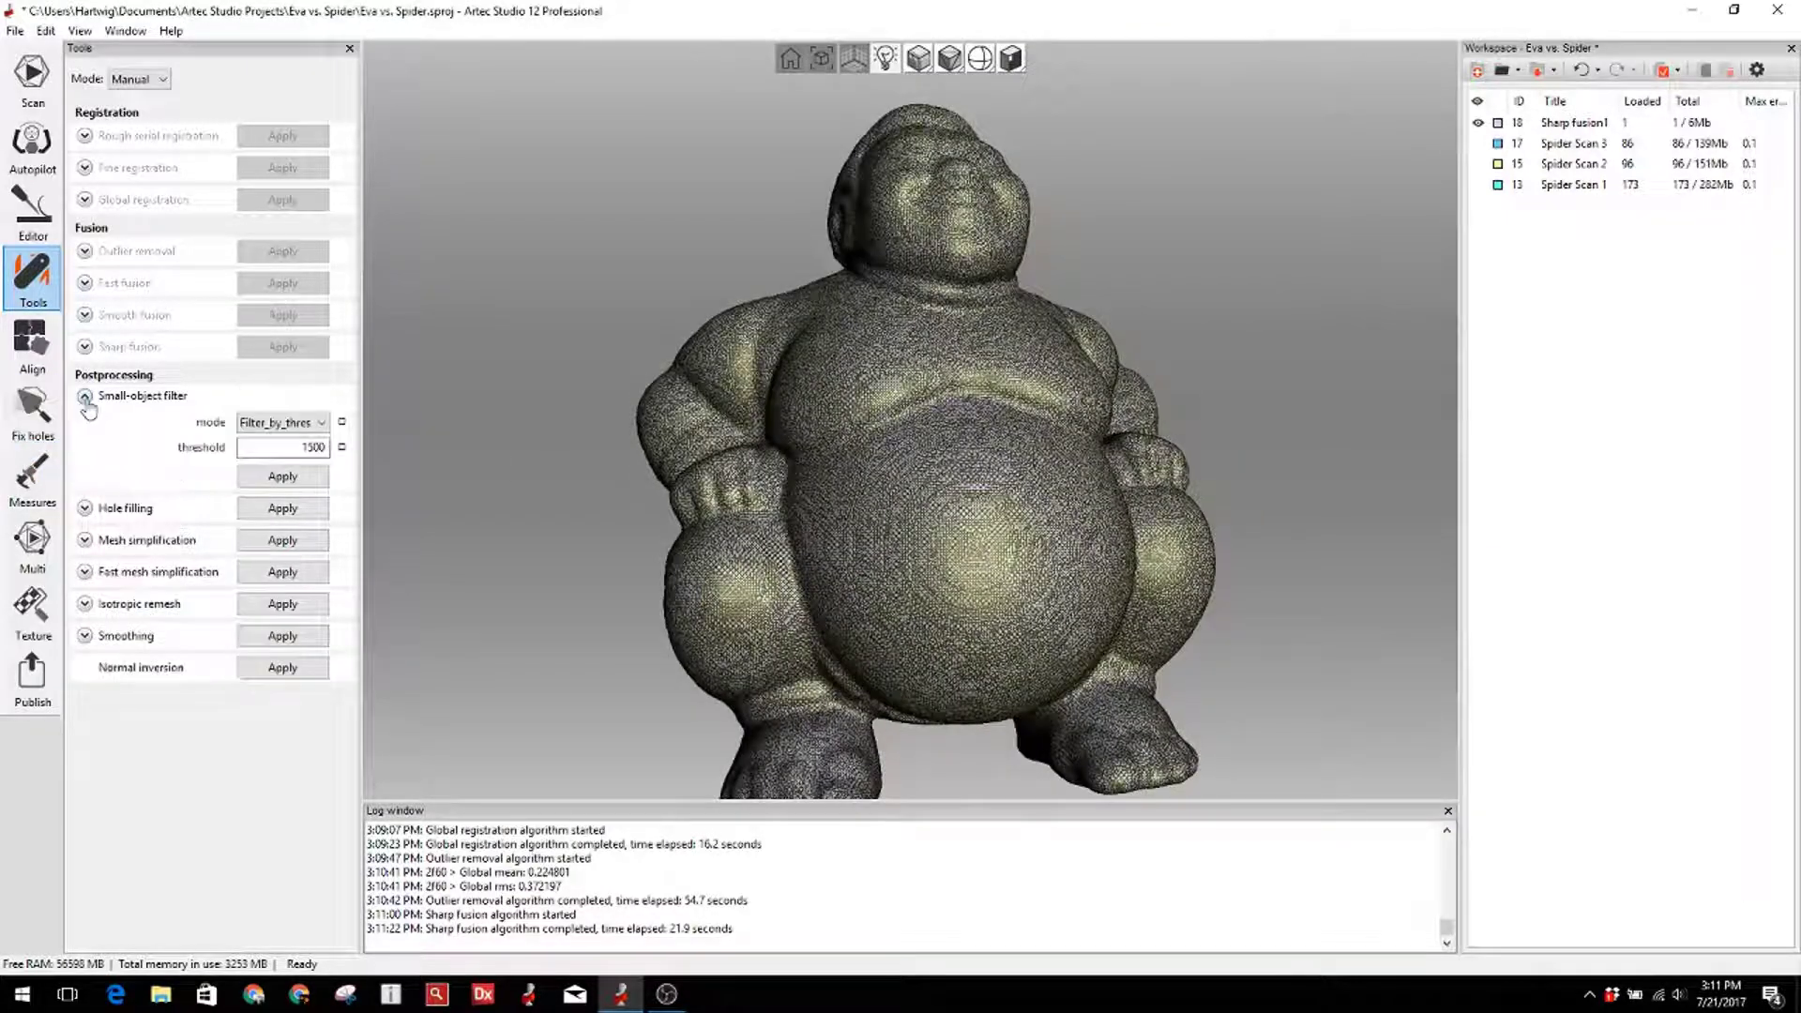
click(282, 423)
click(282, 457)
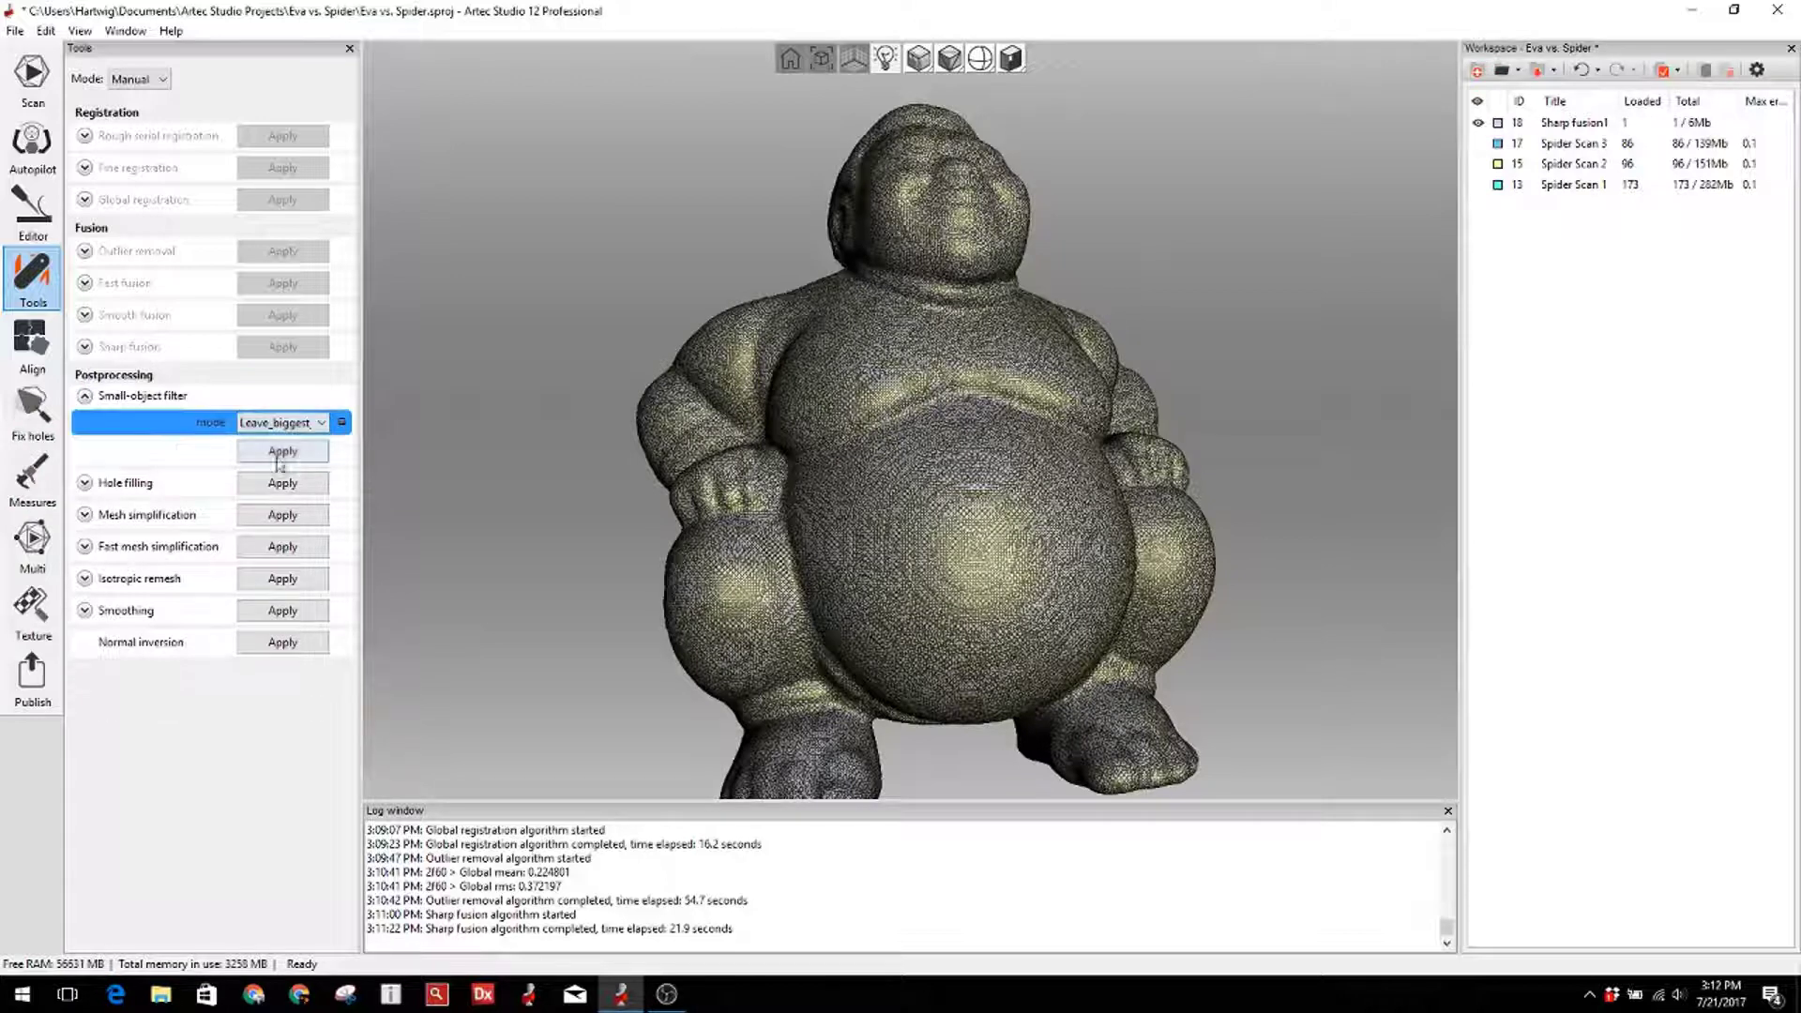
click(949, 59)
click(948, 91)
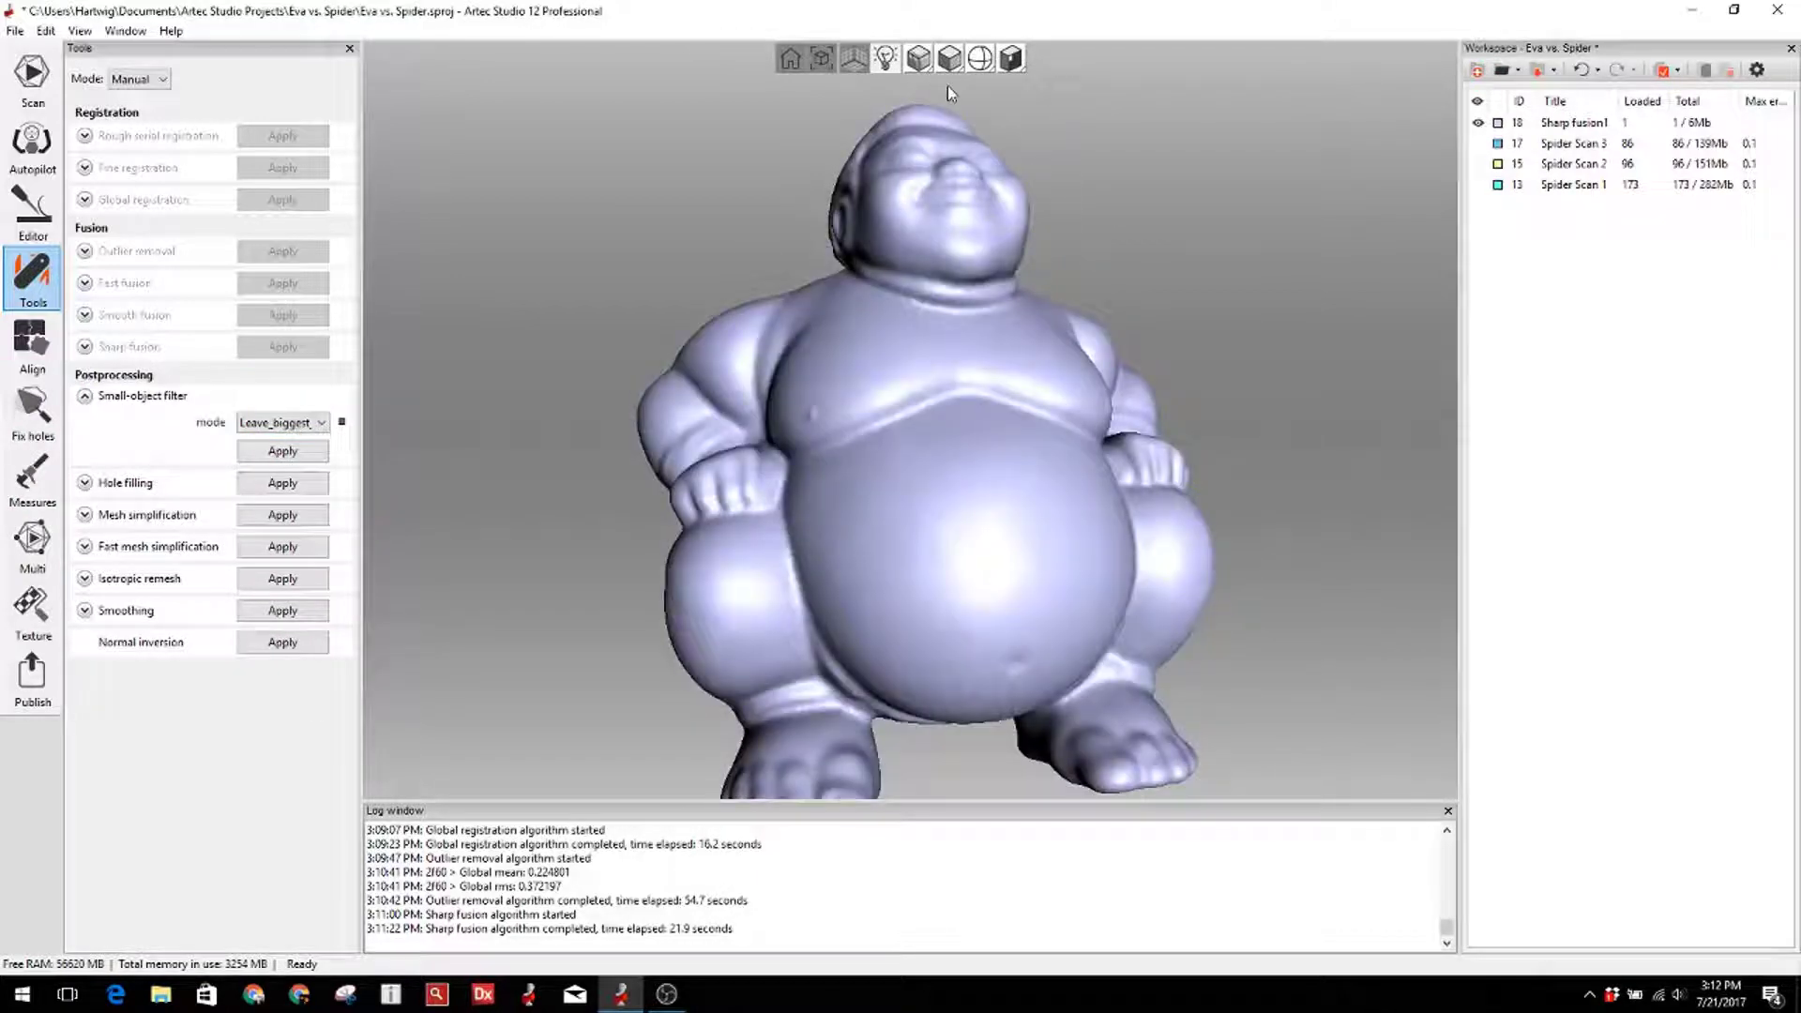
click(282, 451)
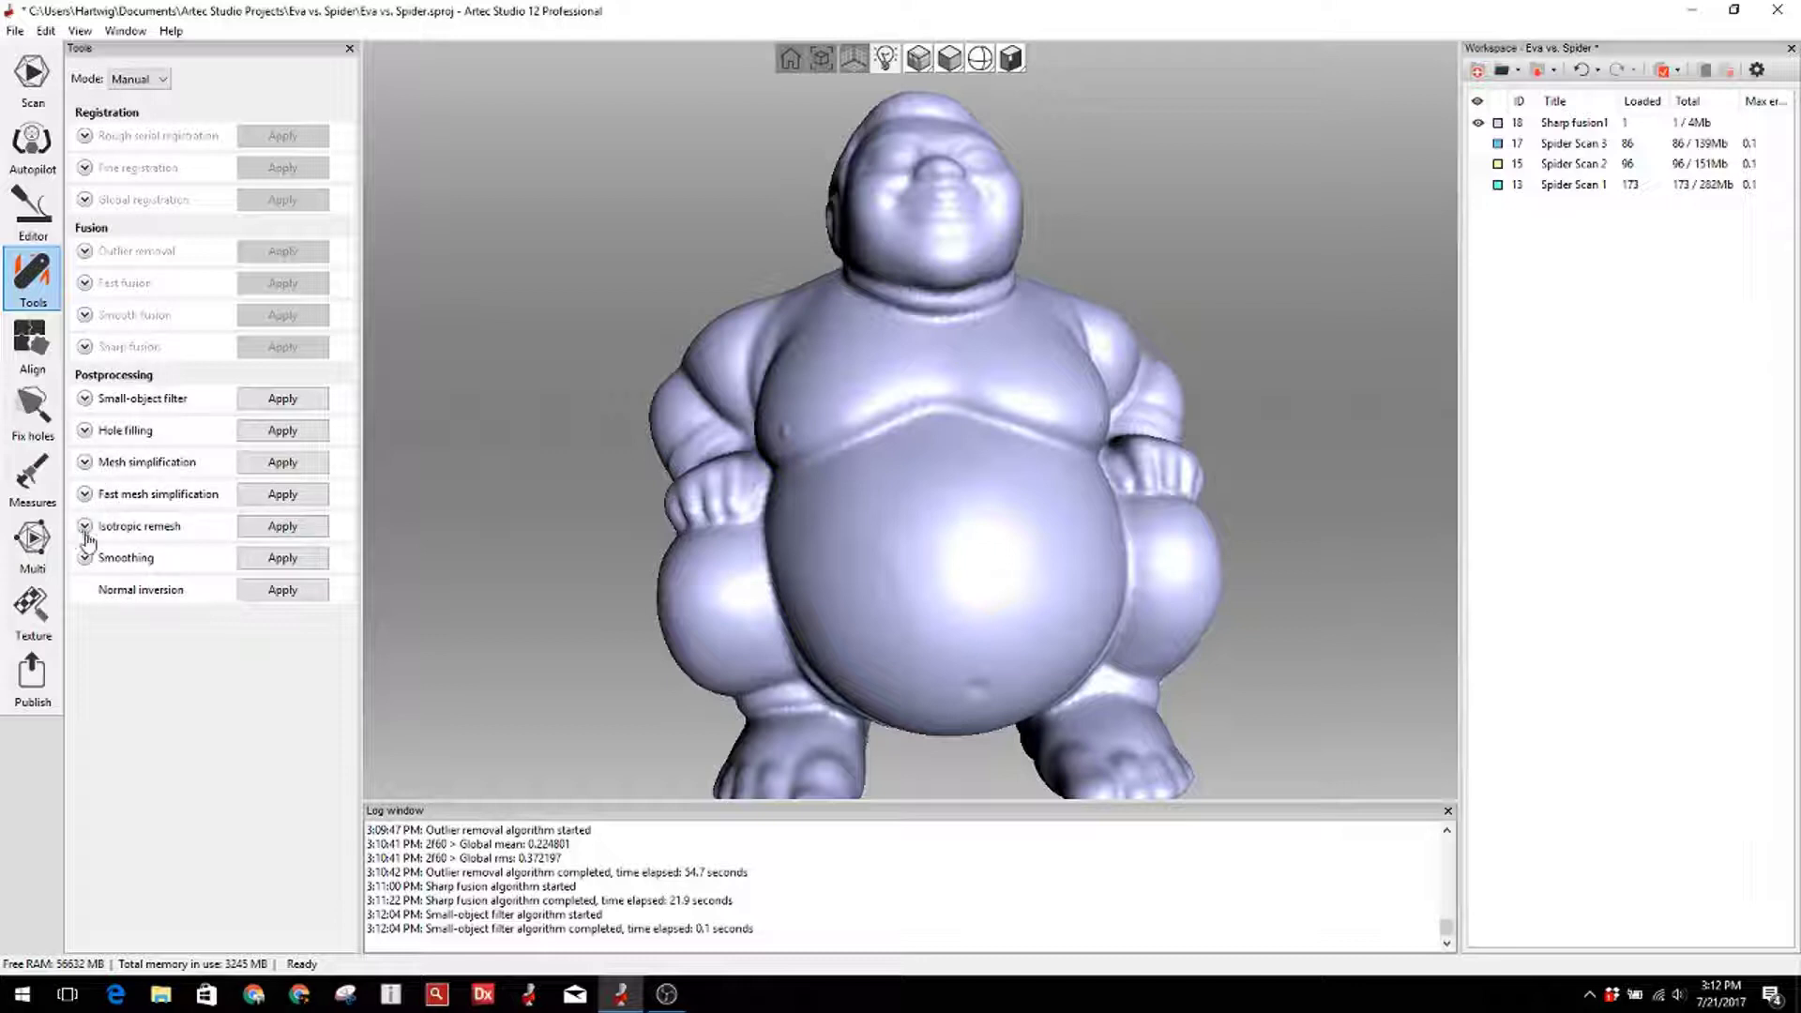
click(85, 495)
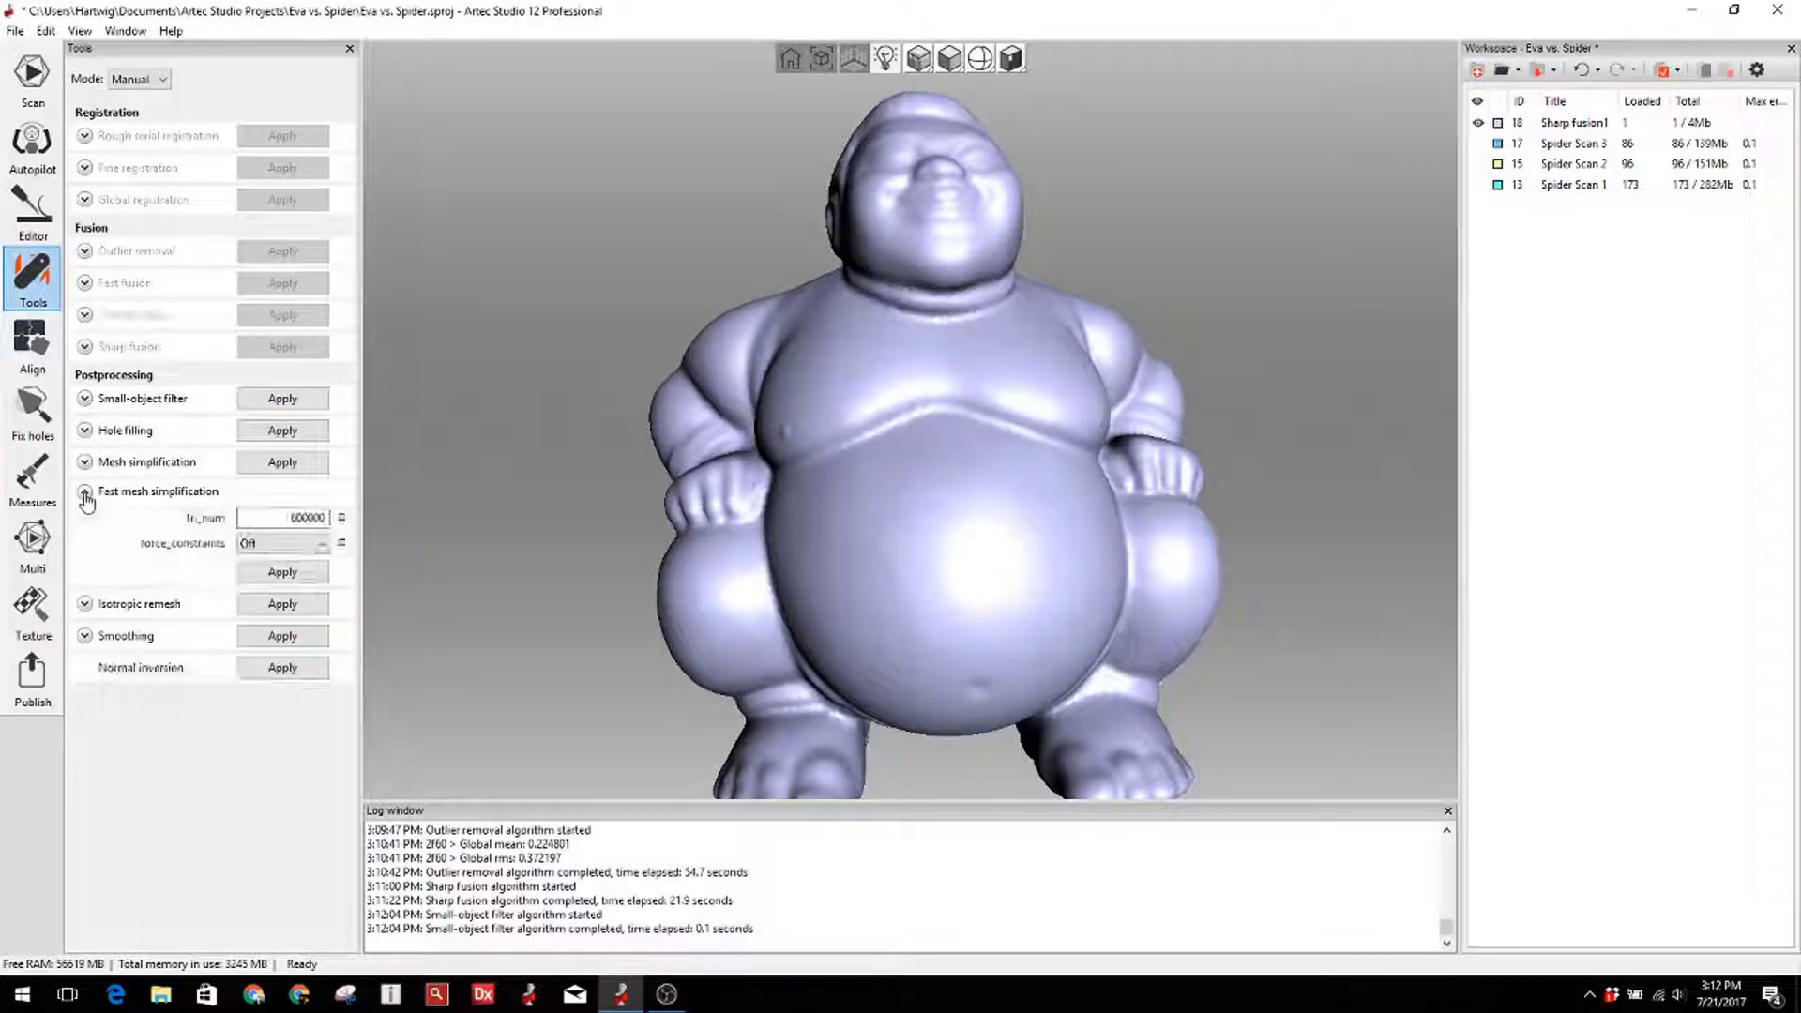
double_click(1553, 124)
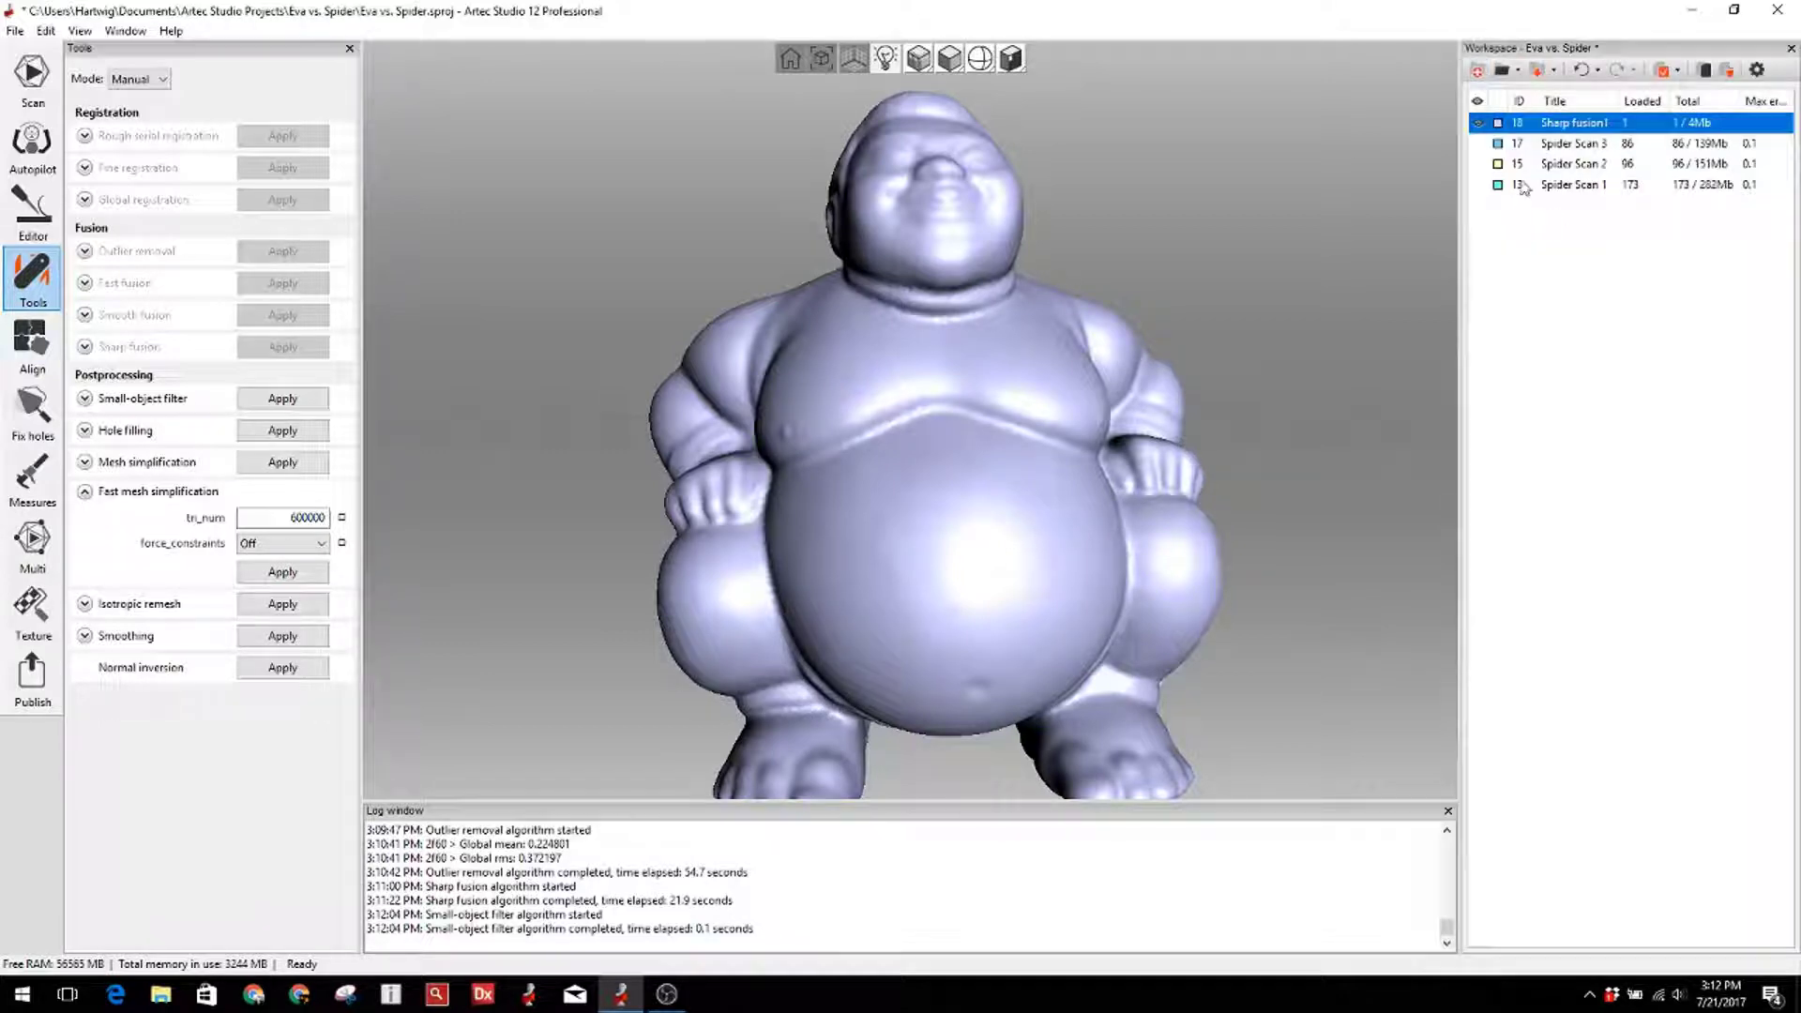
Step: Make Spider Scans 1–3 visible again and set the colour mode to Texture
click(1478, 184)
click(1478, 164)
click(1478, 143)
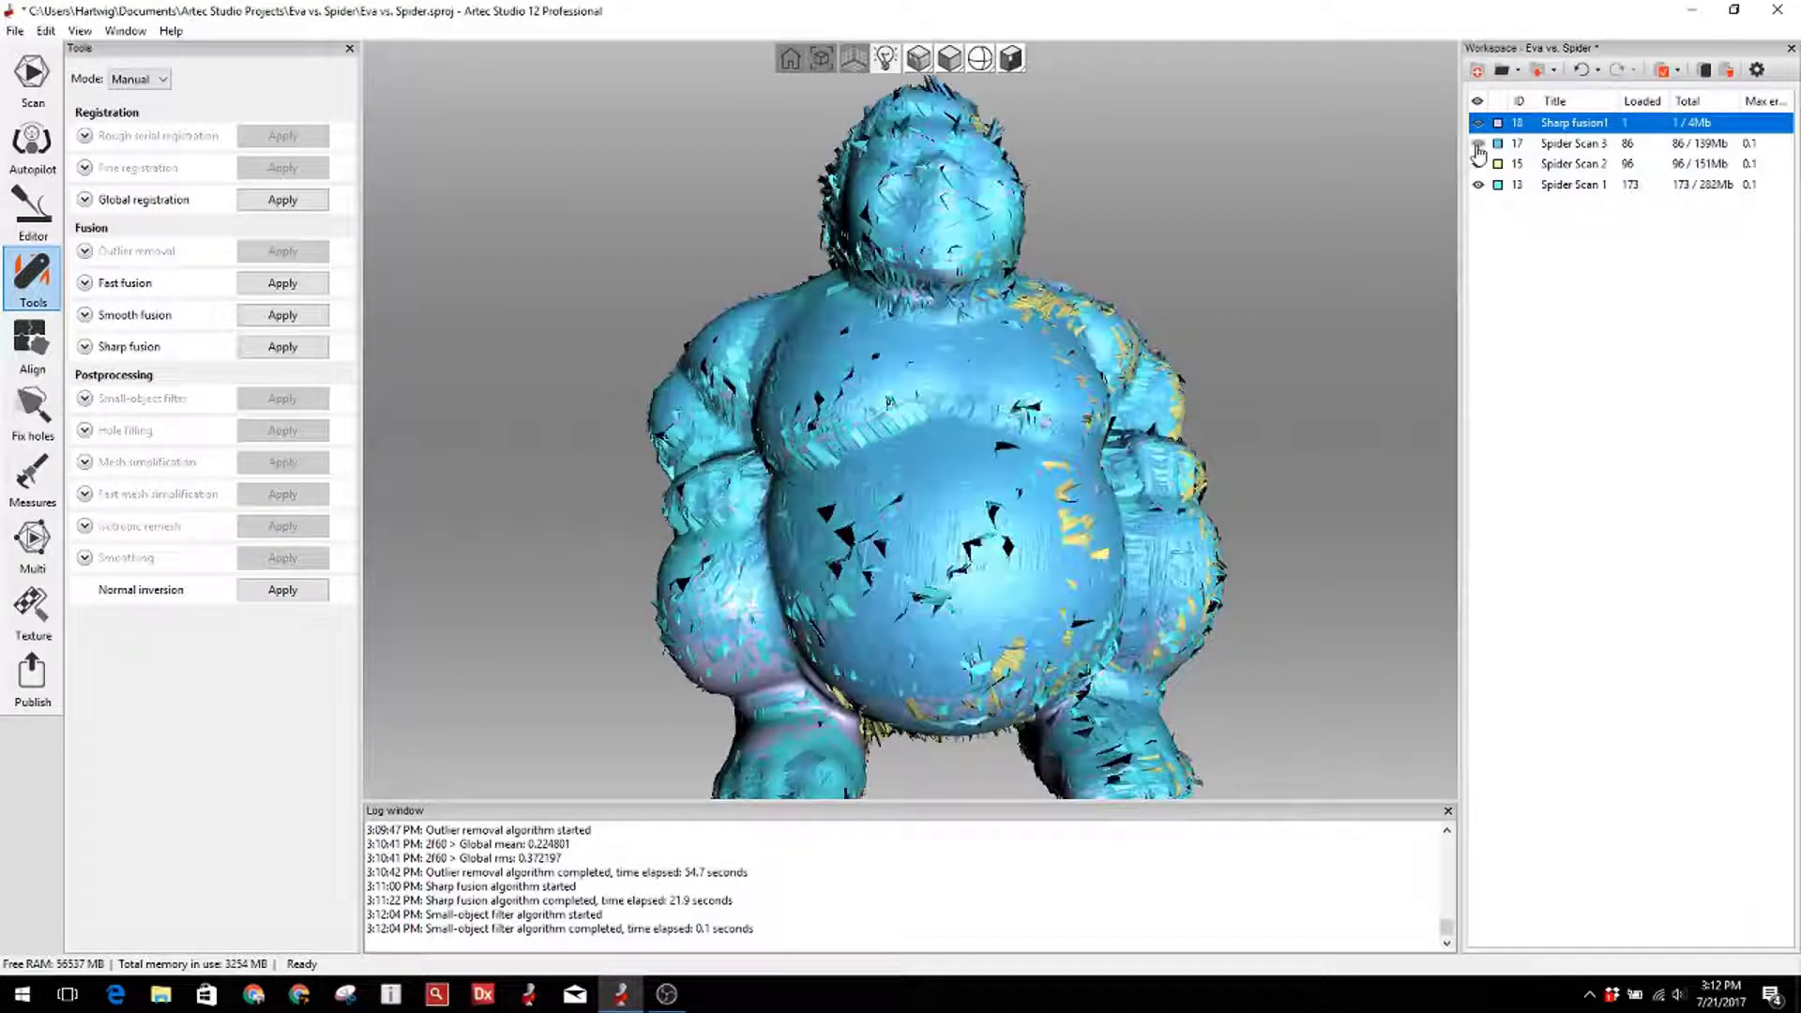
click(950, 59)
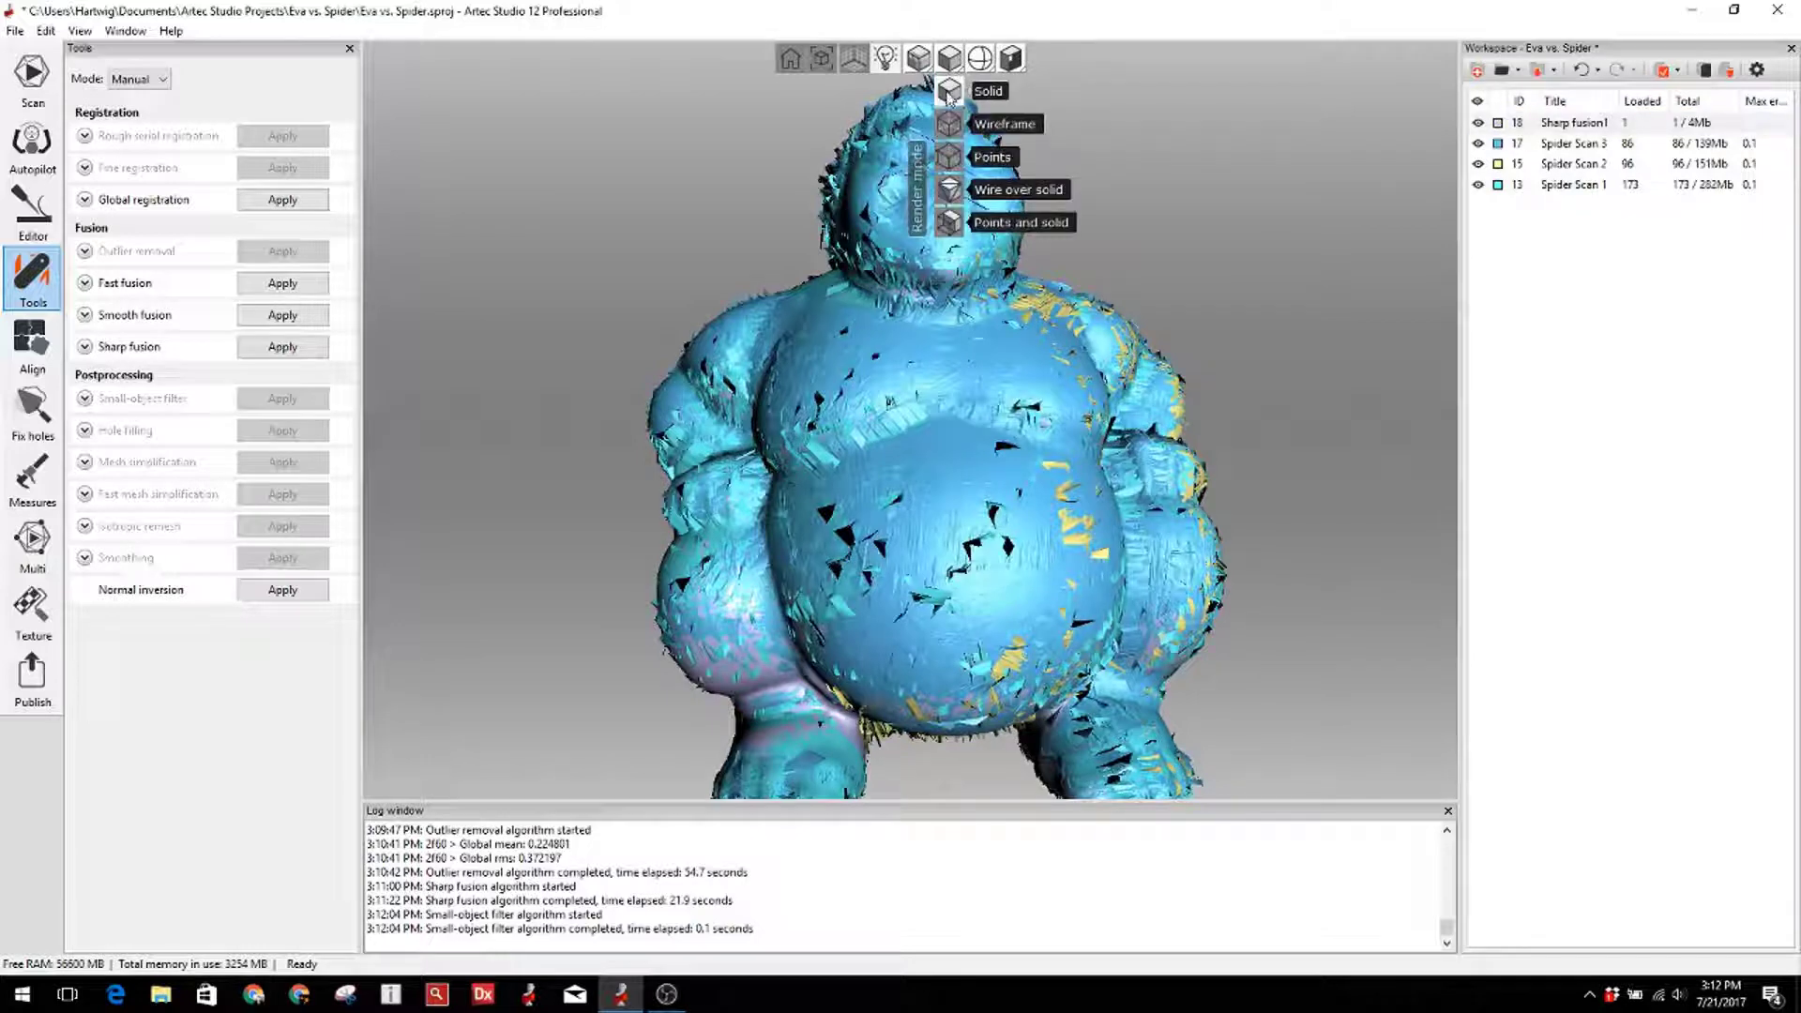
click(919, 58)
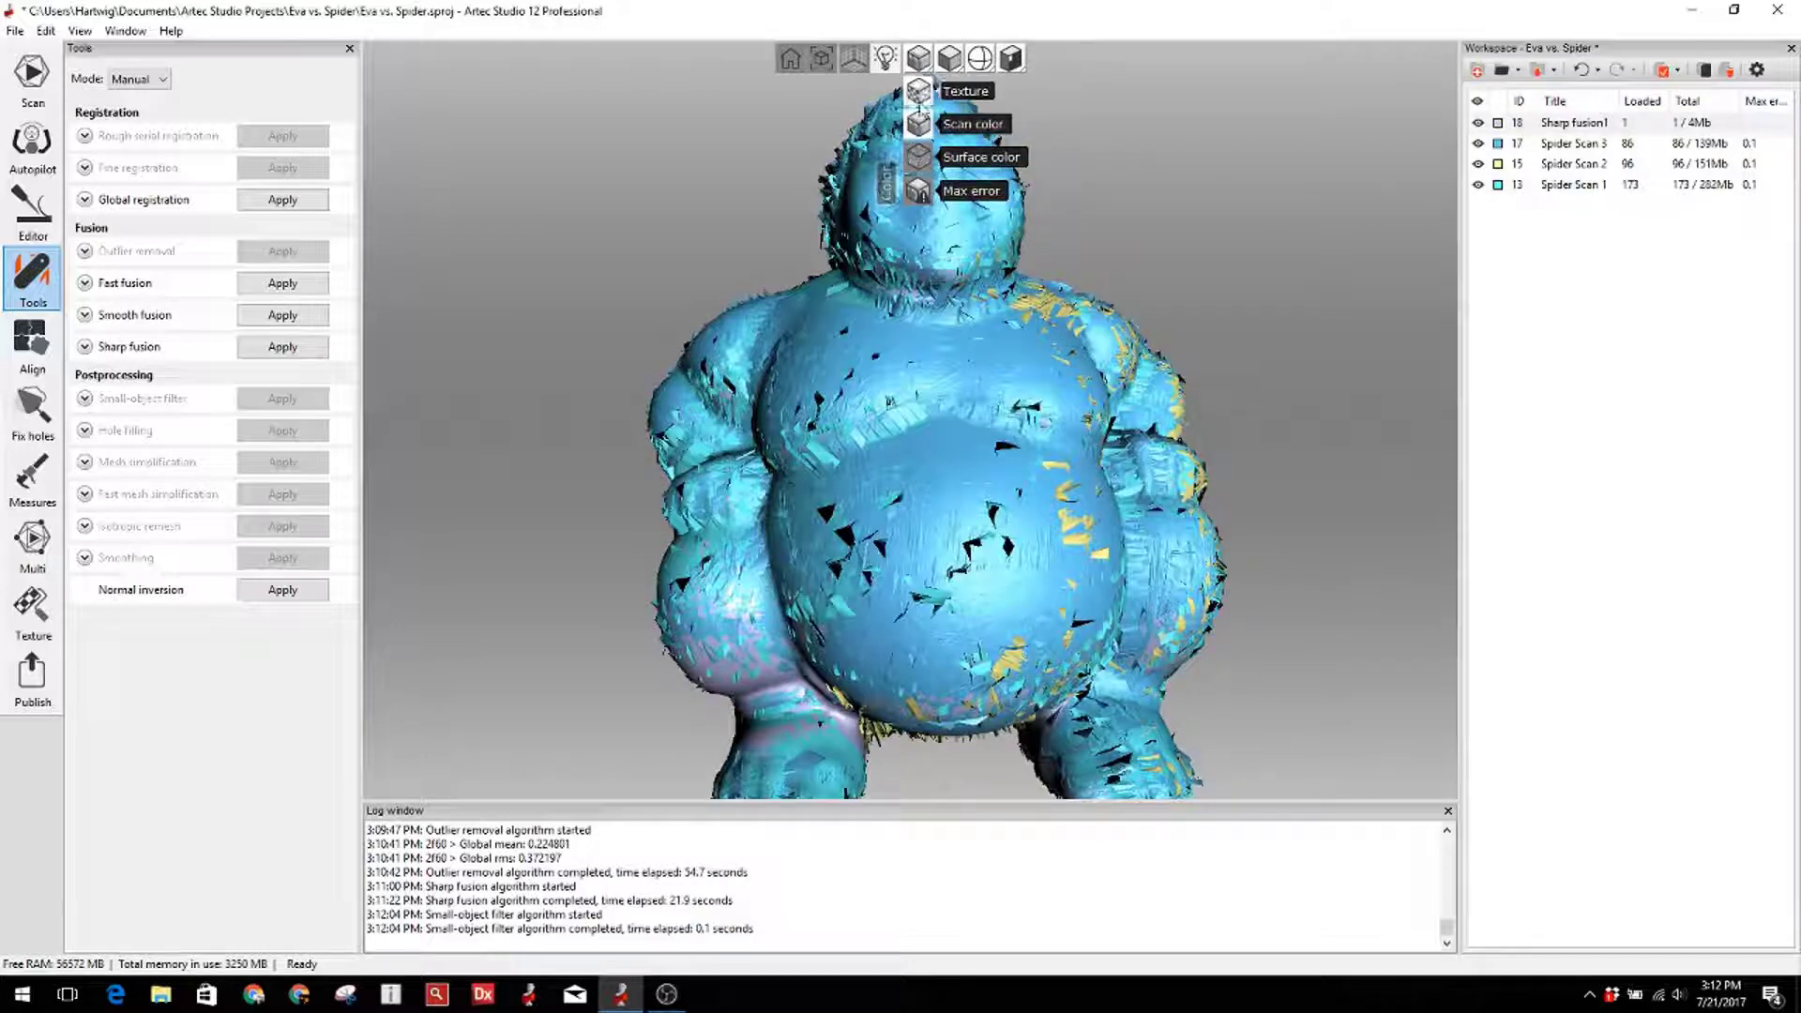
click(924, 92)
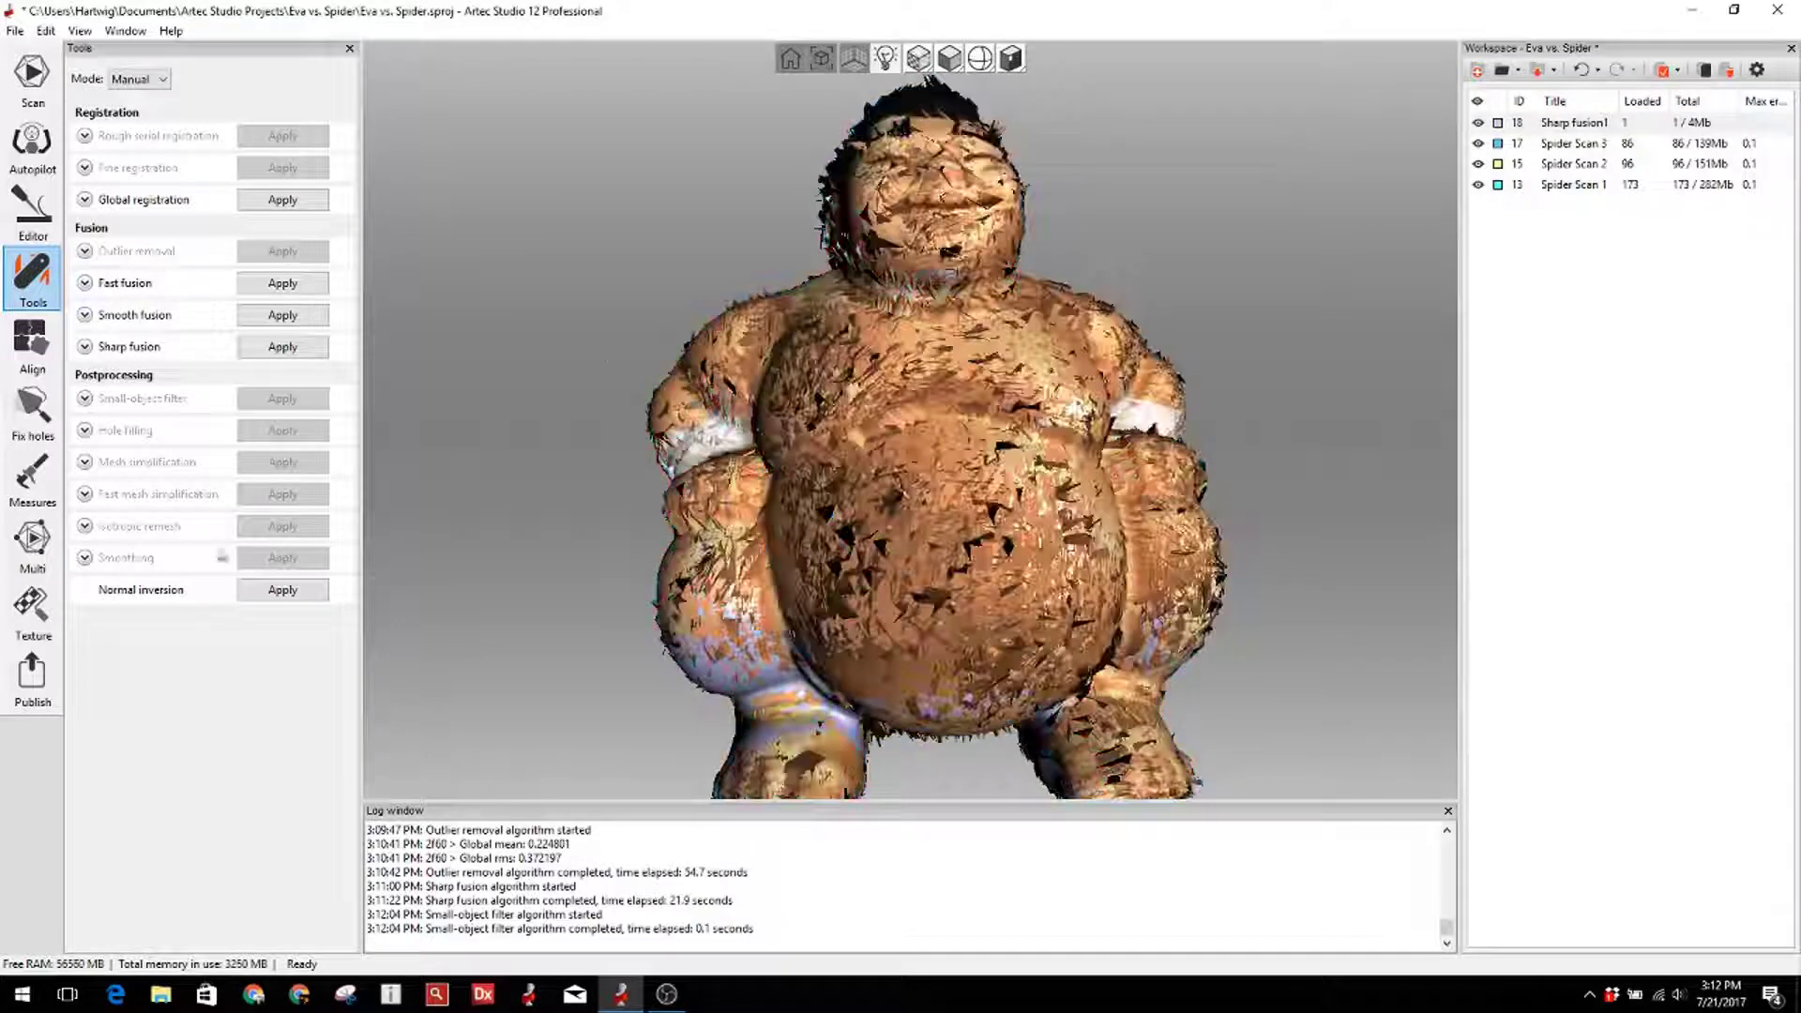
Step: Texture Sharp fusion1 from the scans, declining to keep deleted scans in history
click(47, 626)
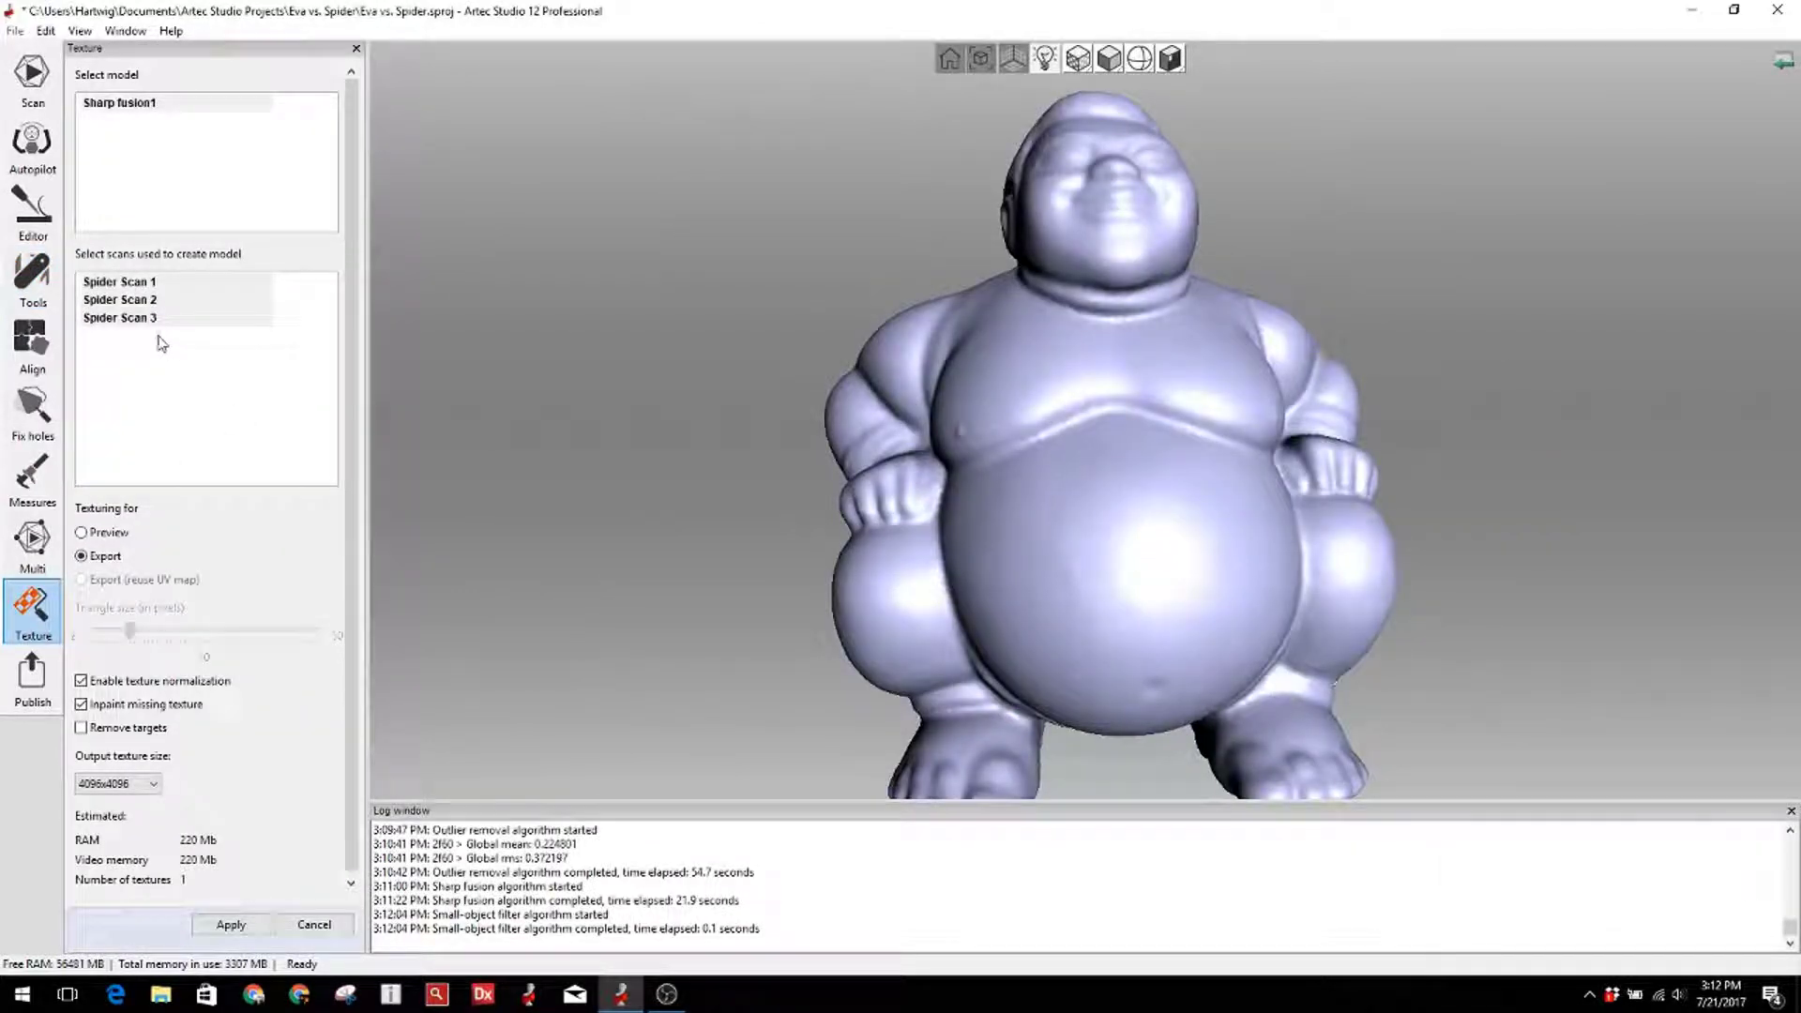
click(231, 926)
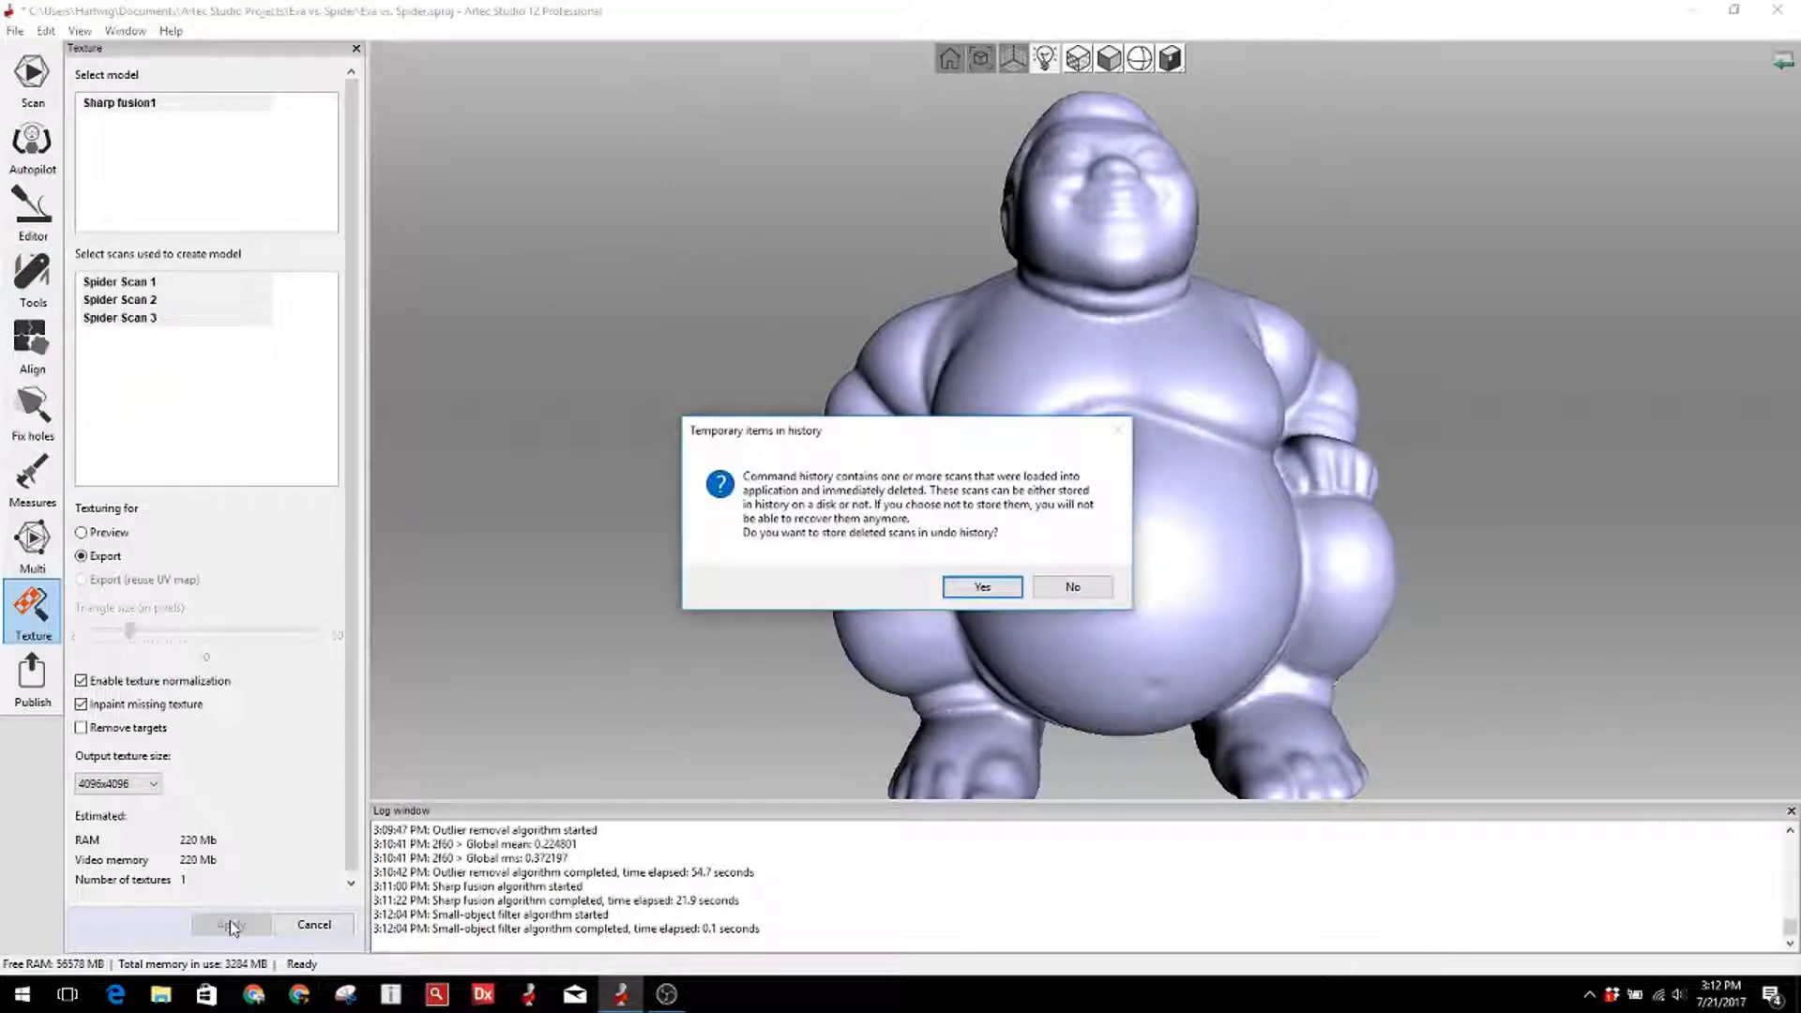
click(1072, 587)
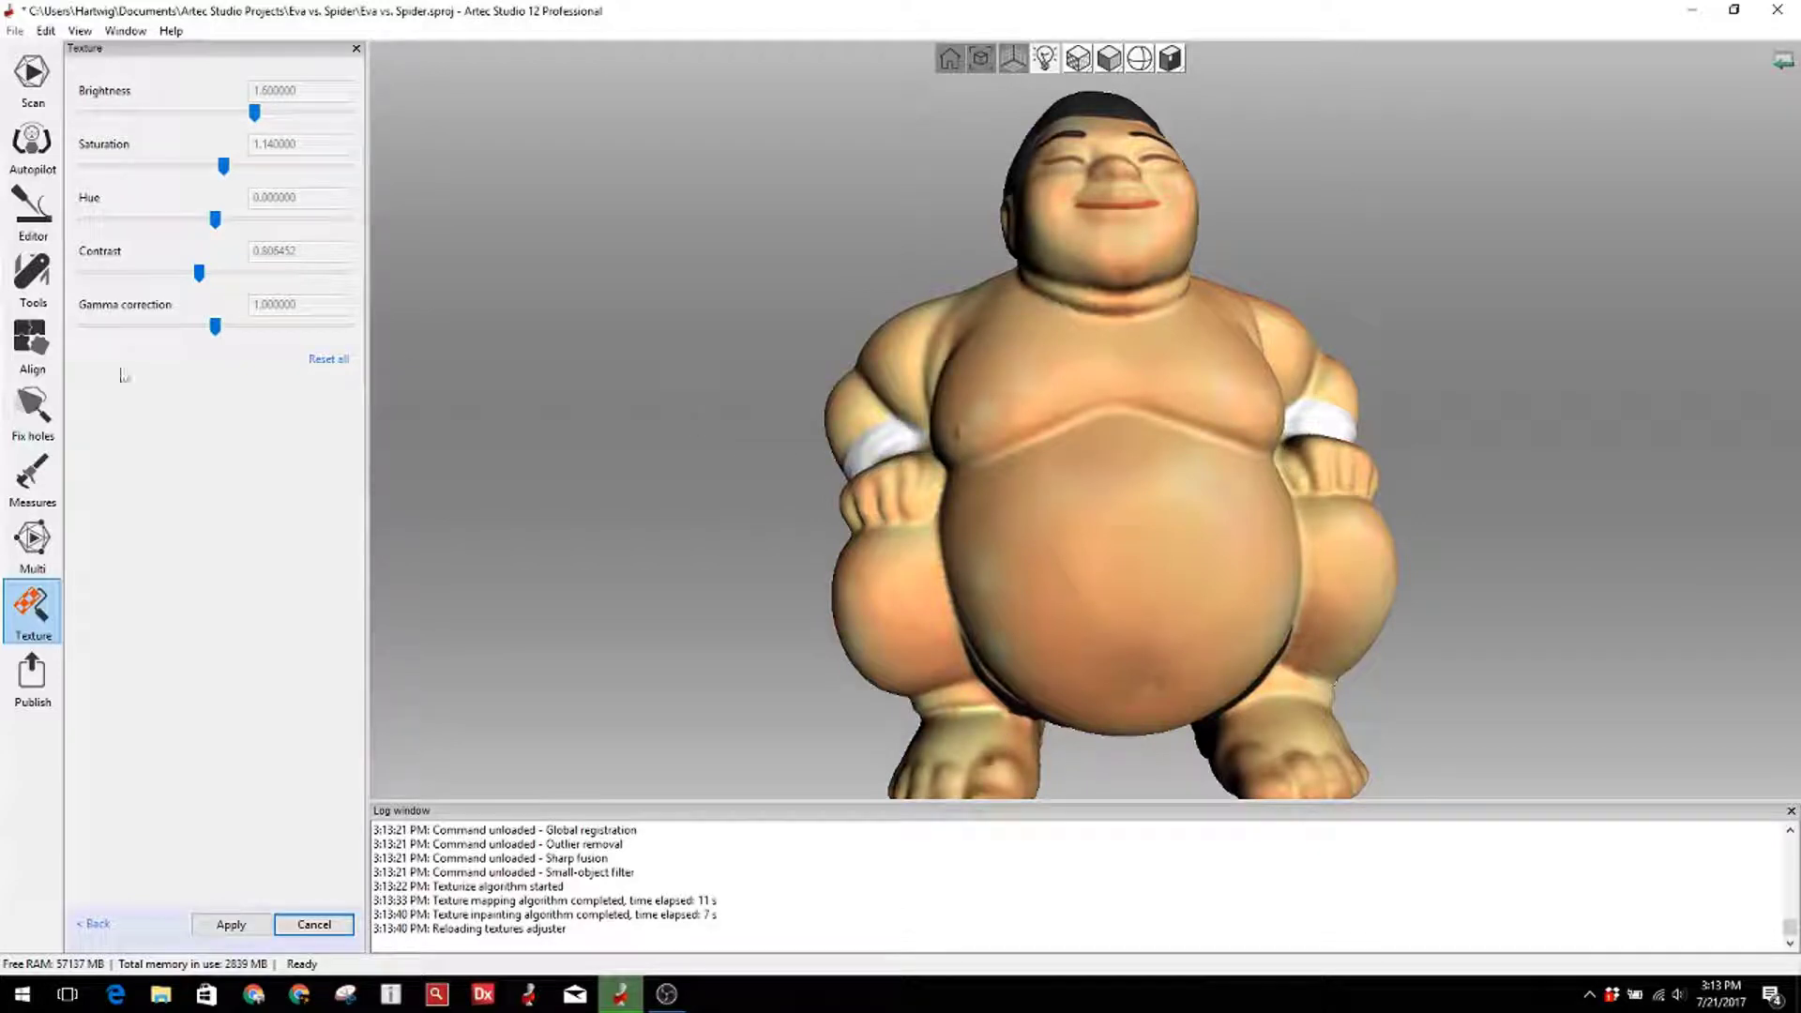
Step: Set texture gamma correction to about 0.96 and brightness to 1.58, then inspect the figurine's back
mouse_move(218, 333)
mouse_down()
mouse_move(196, 330)
mouse_move(210, 325)
mouse_up()
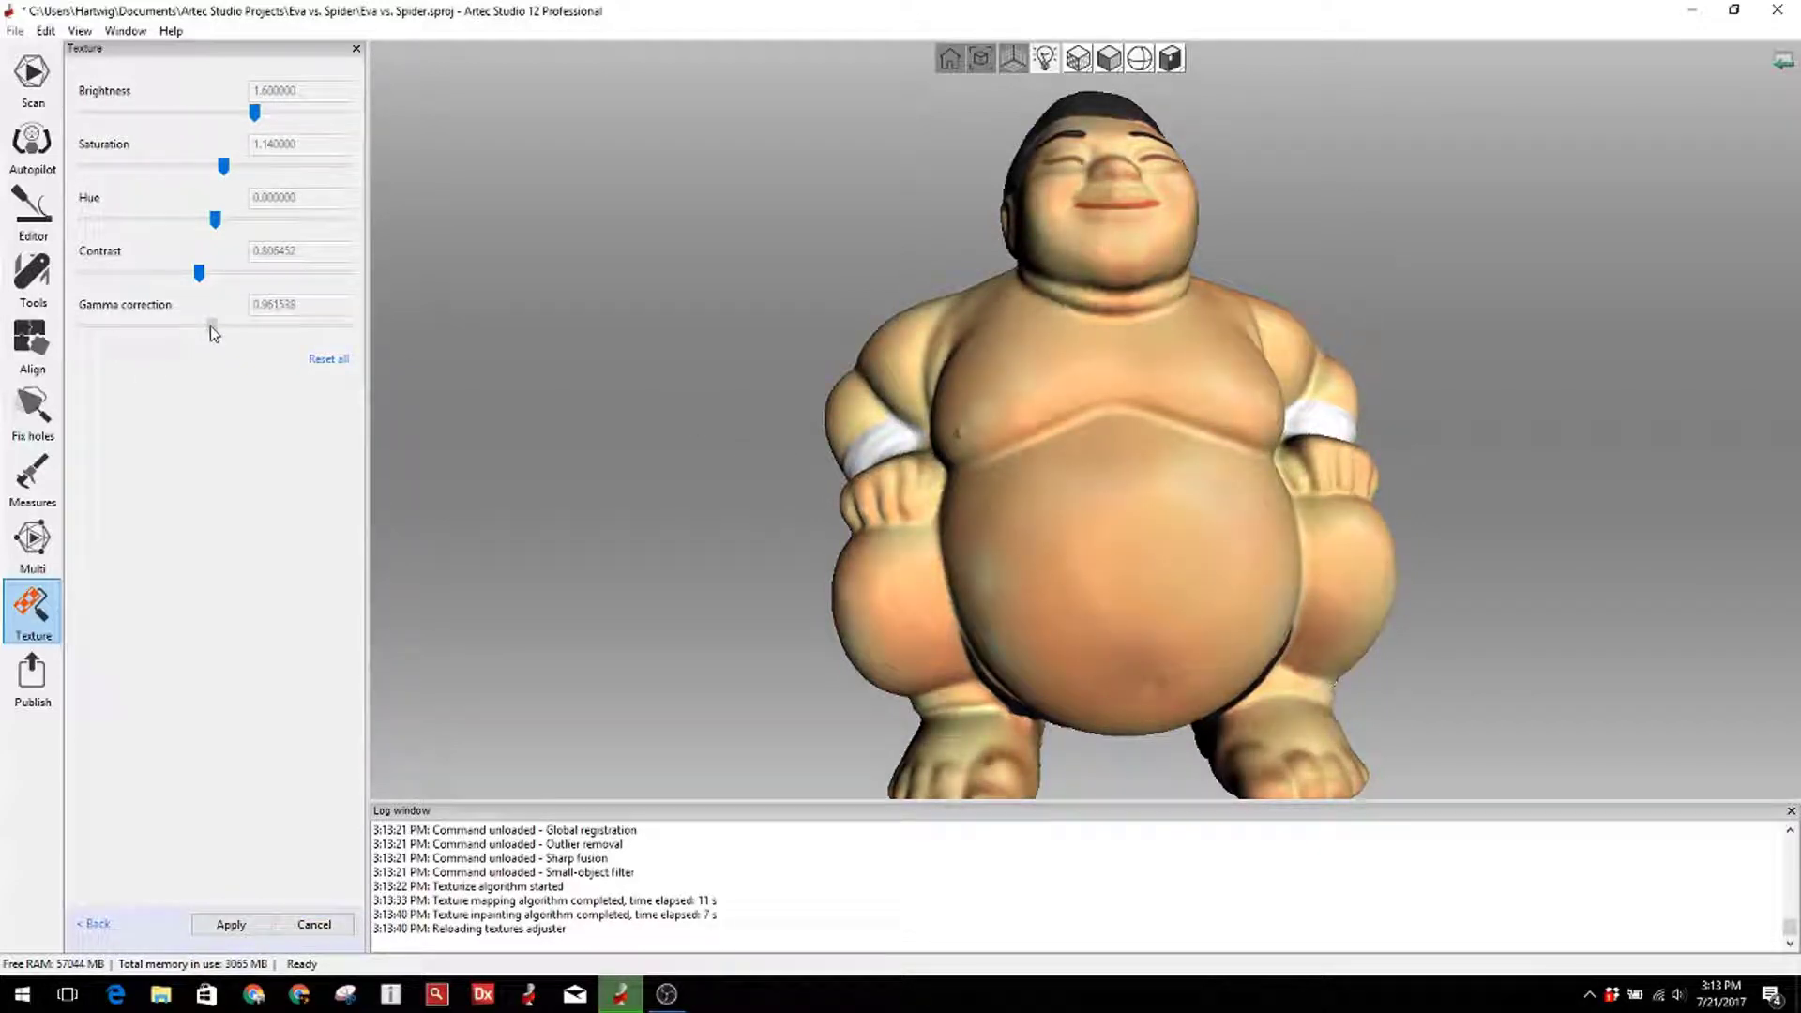
drag(255, 116, 257, 115)
click(257, 114)
click(257, 115)
drag(1104, 347, 953, 398)
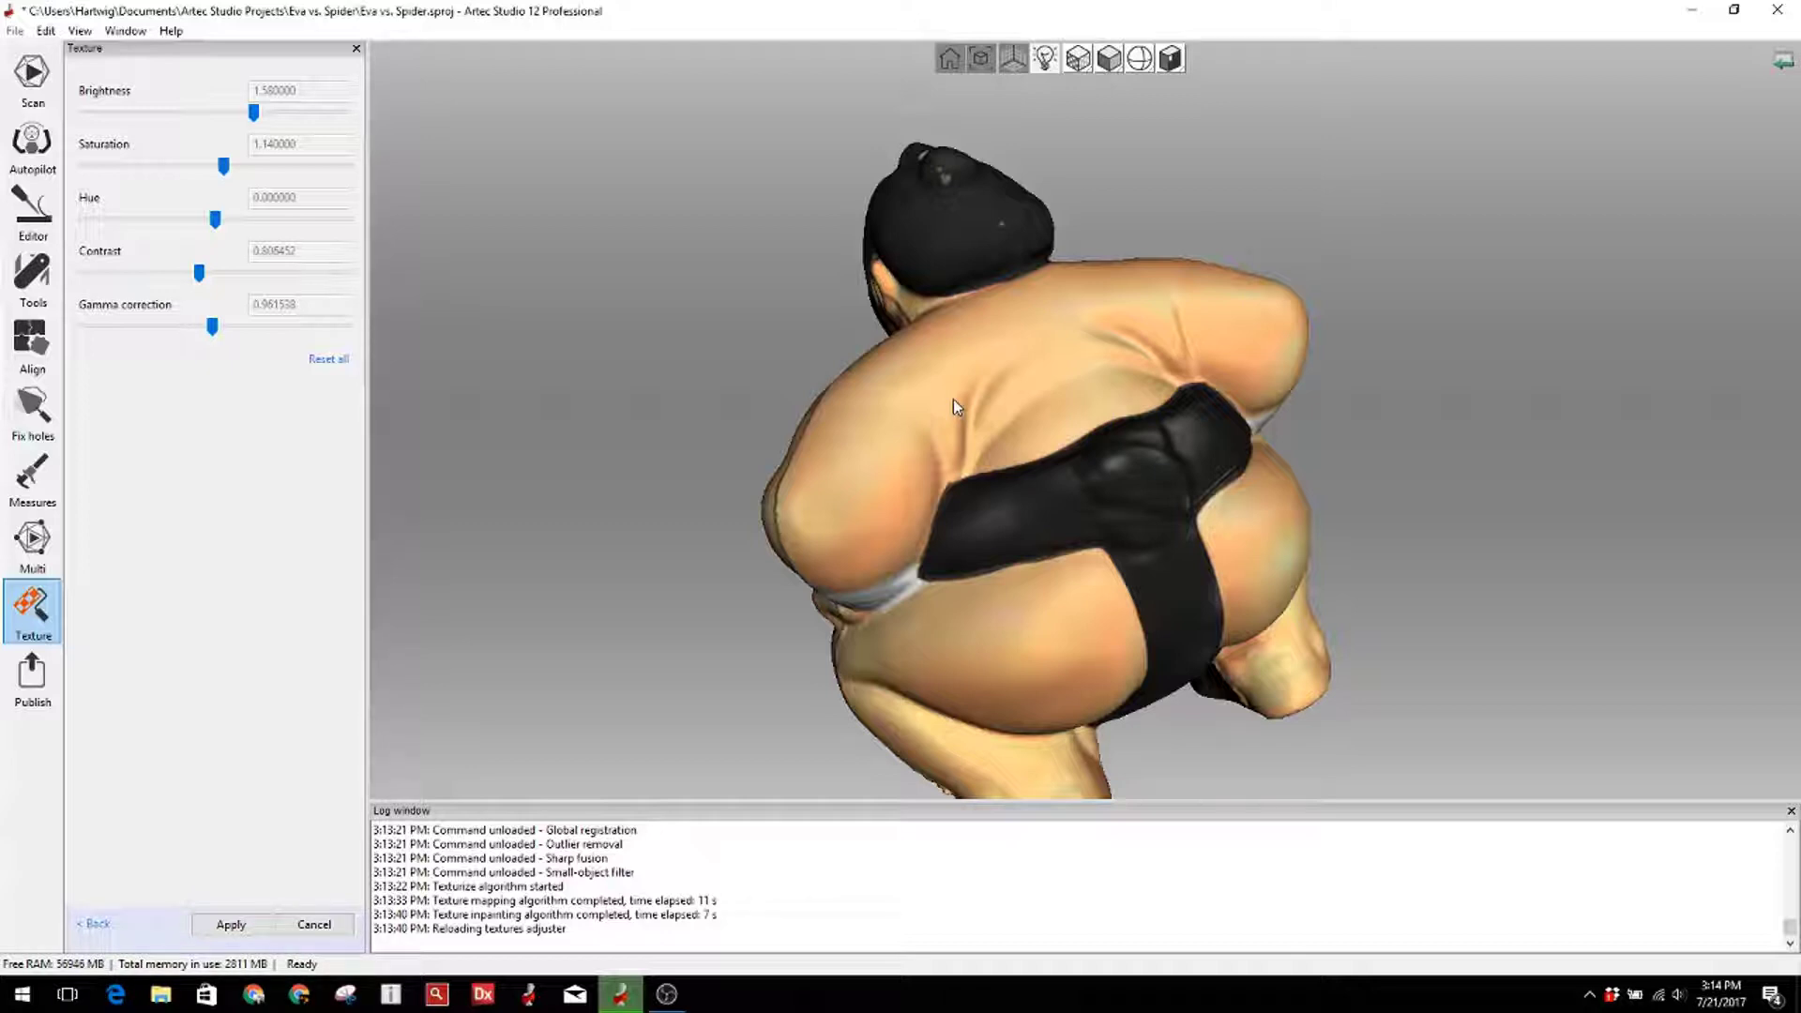
Step: Commit the brightness and gamma changes to Sharp fusion1's texture, returning to the Workspace
click(237, 925)
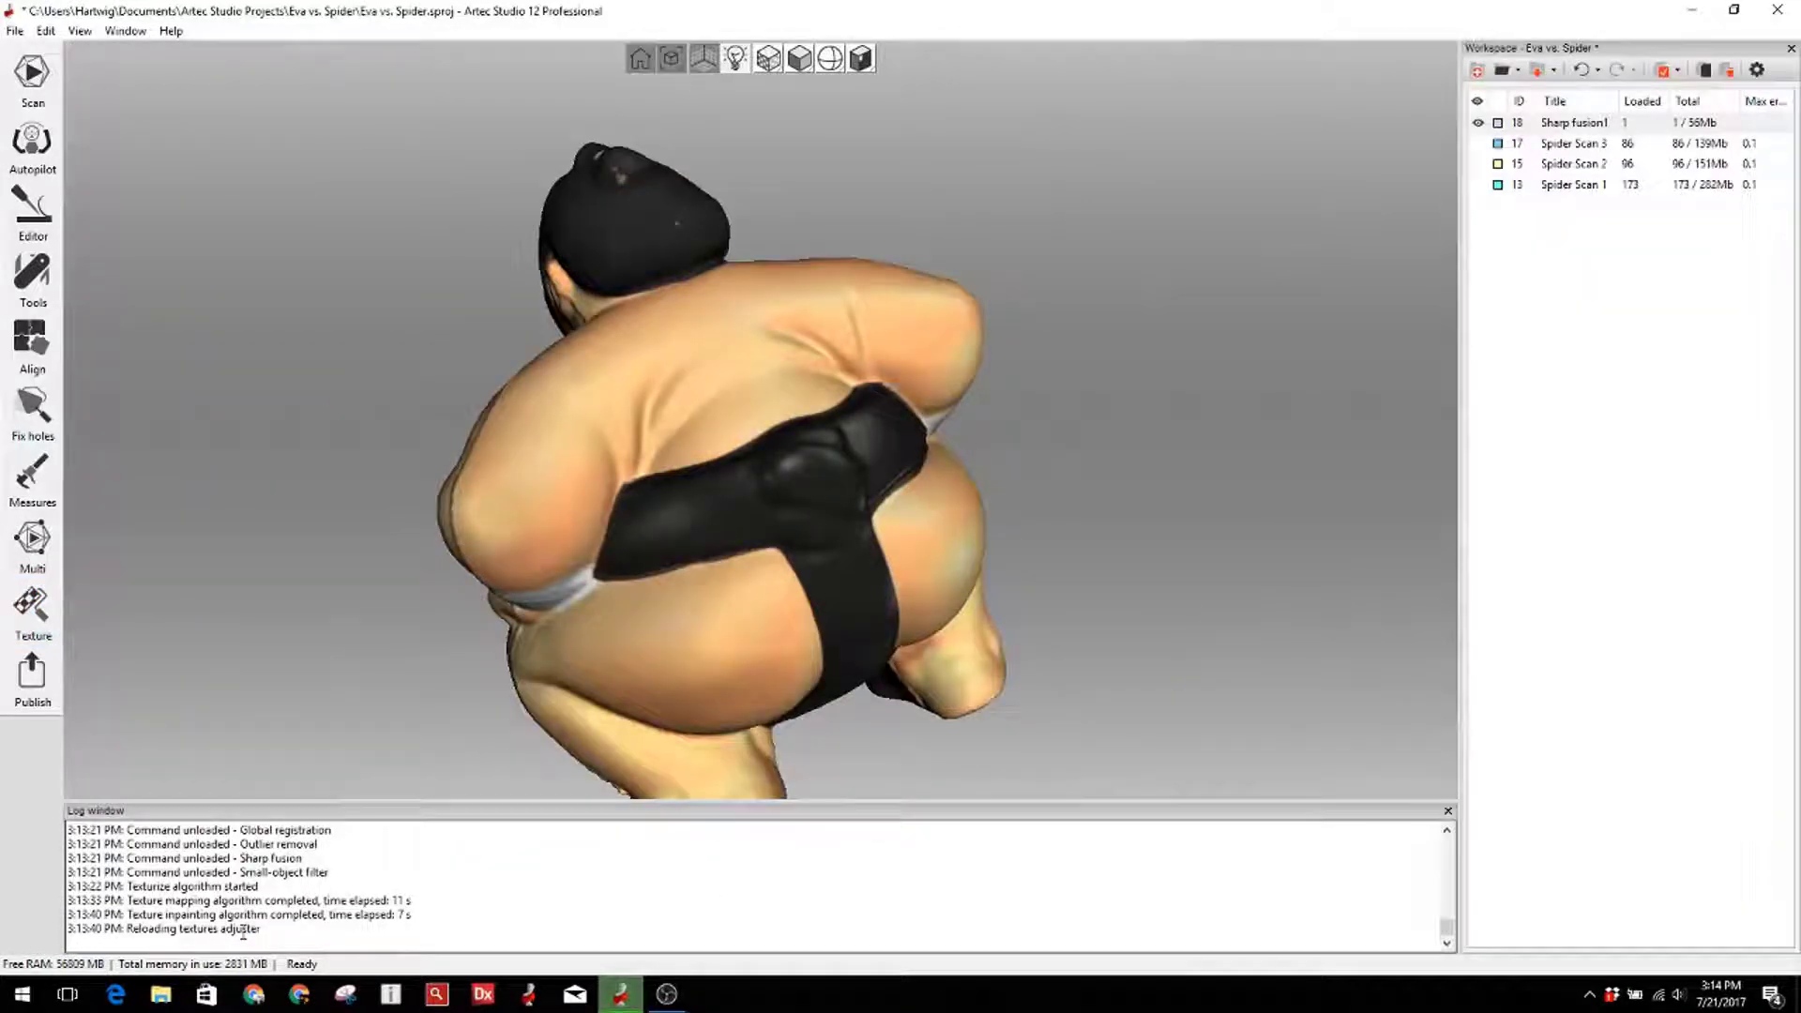